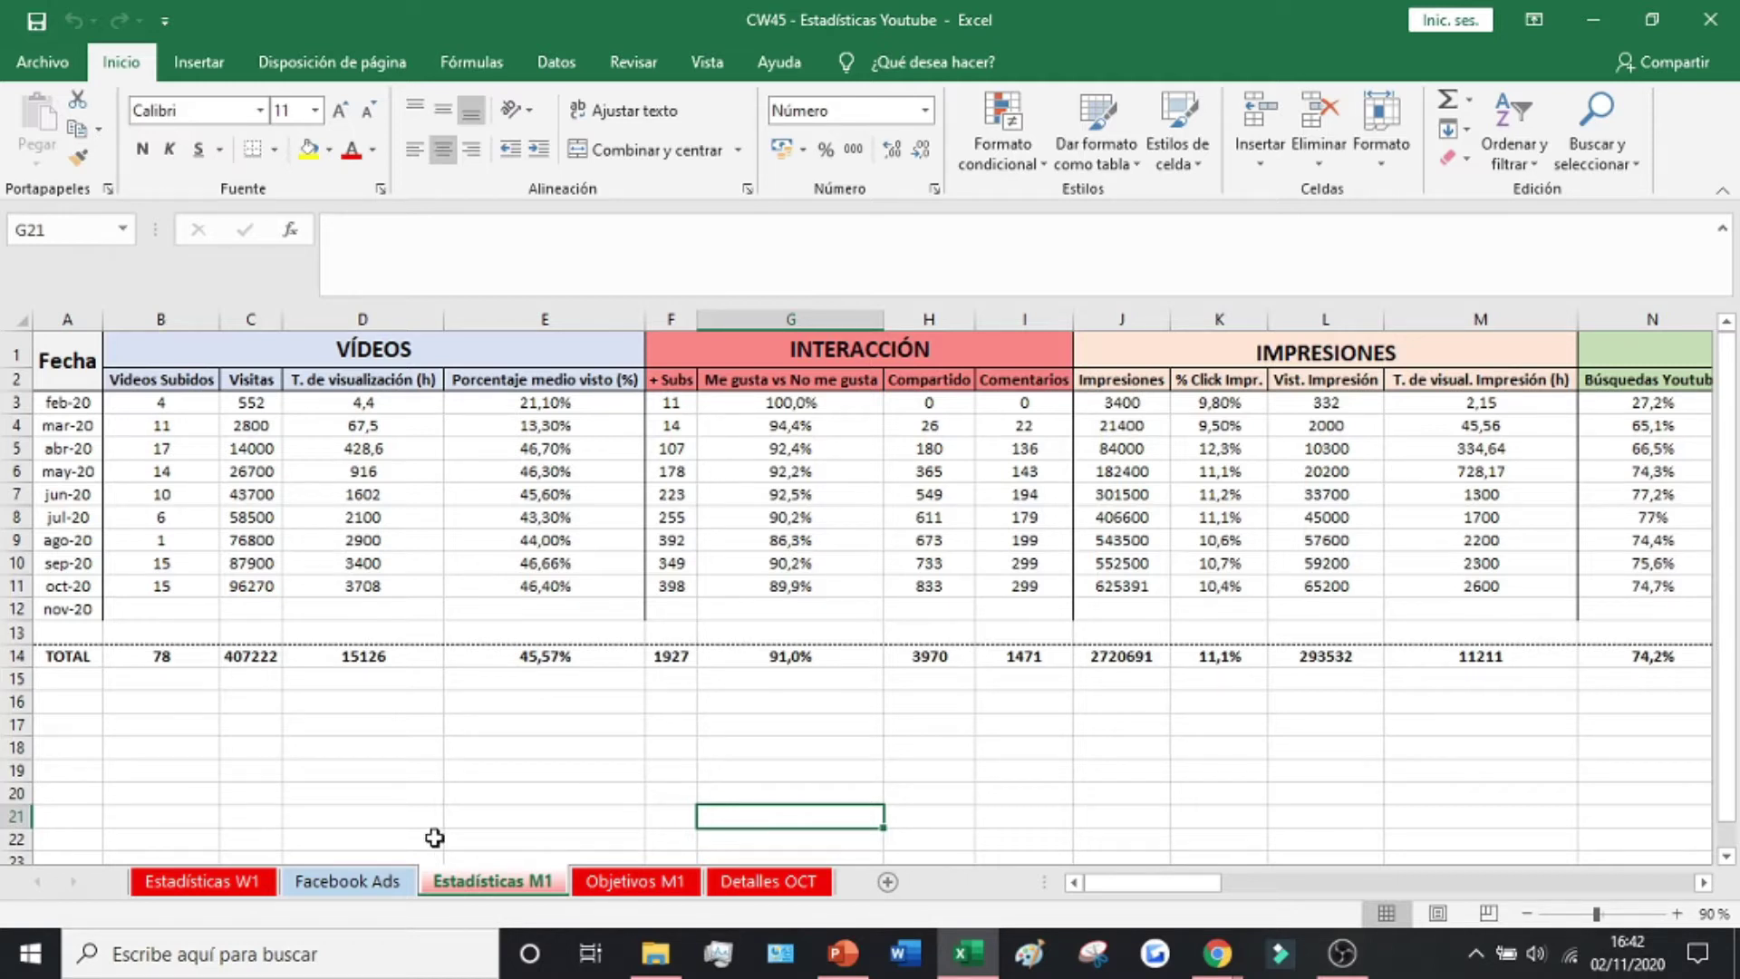
# Switch to the Facebook Ads sheet and highlight sample FECHA, OBJETIVO and LUGAR entries.
pyautogui.click(374, 883)
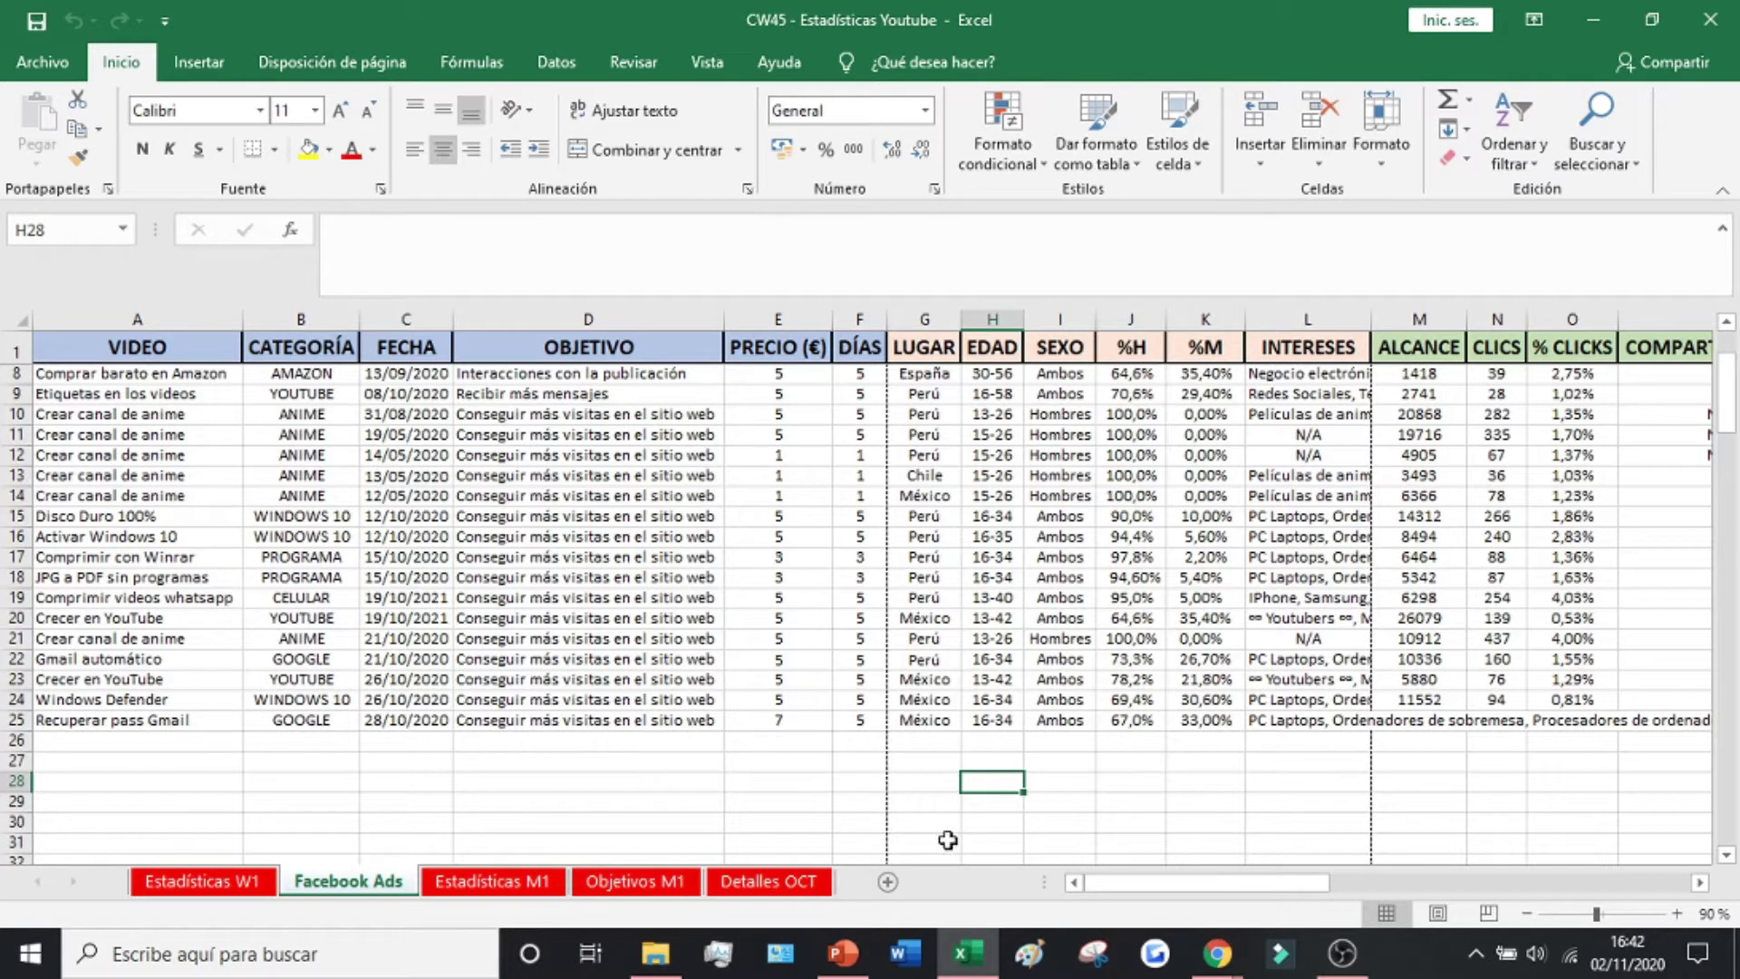
pyautogui.scroll(2, 186, 398)
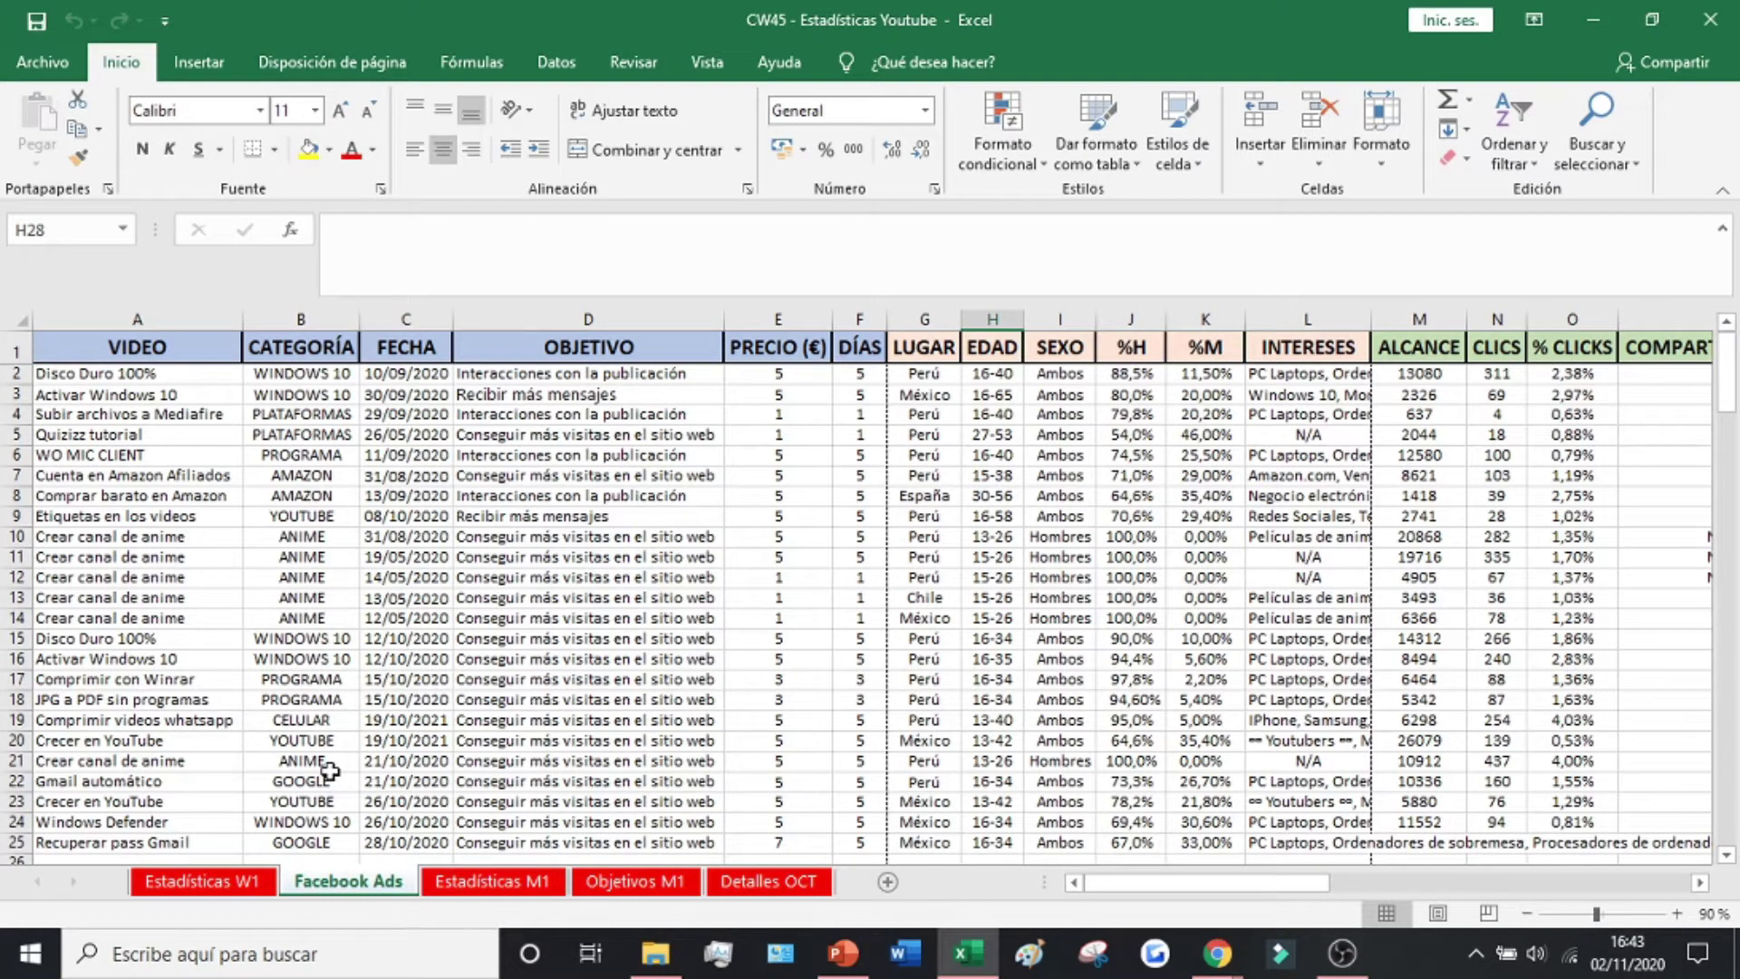
pyautogui.moveTo(407, 413); pyautogui.dragTo(415, 666)
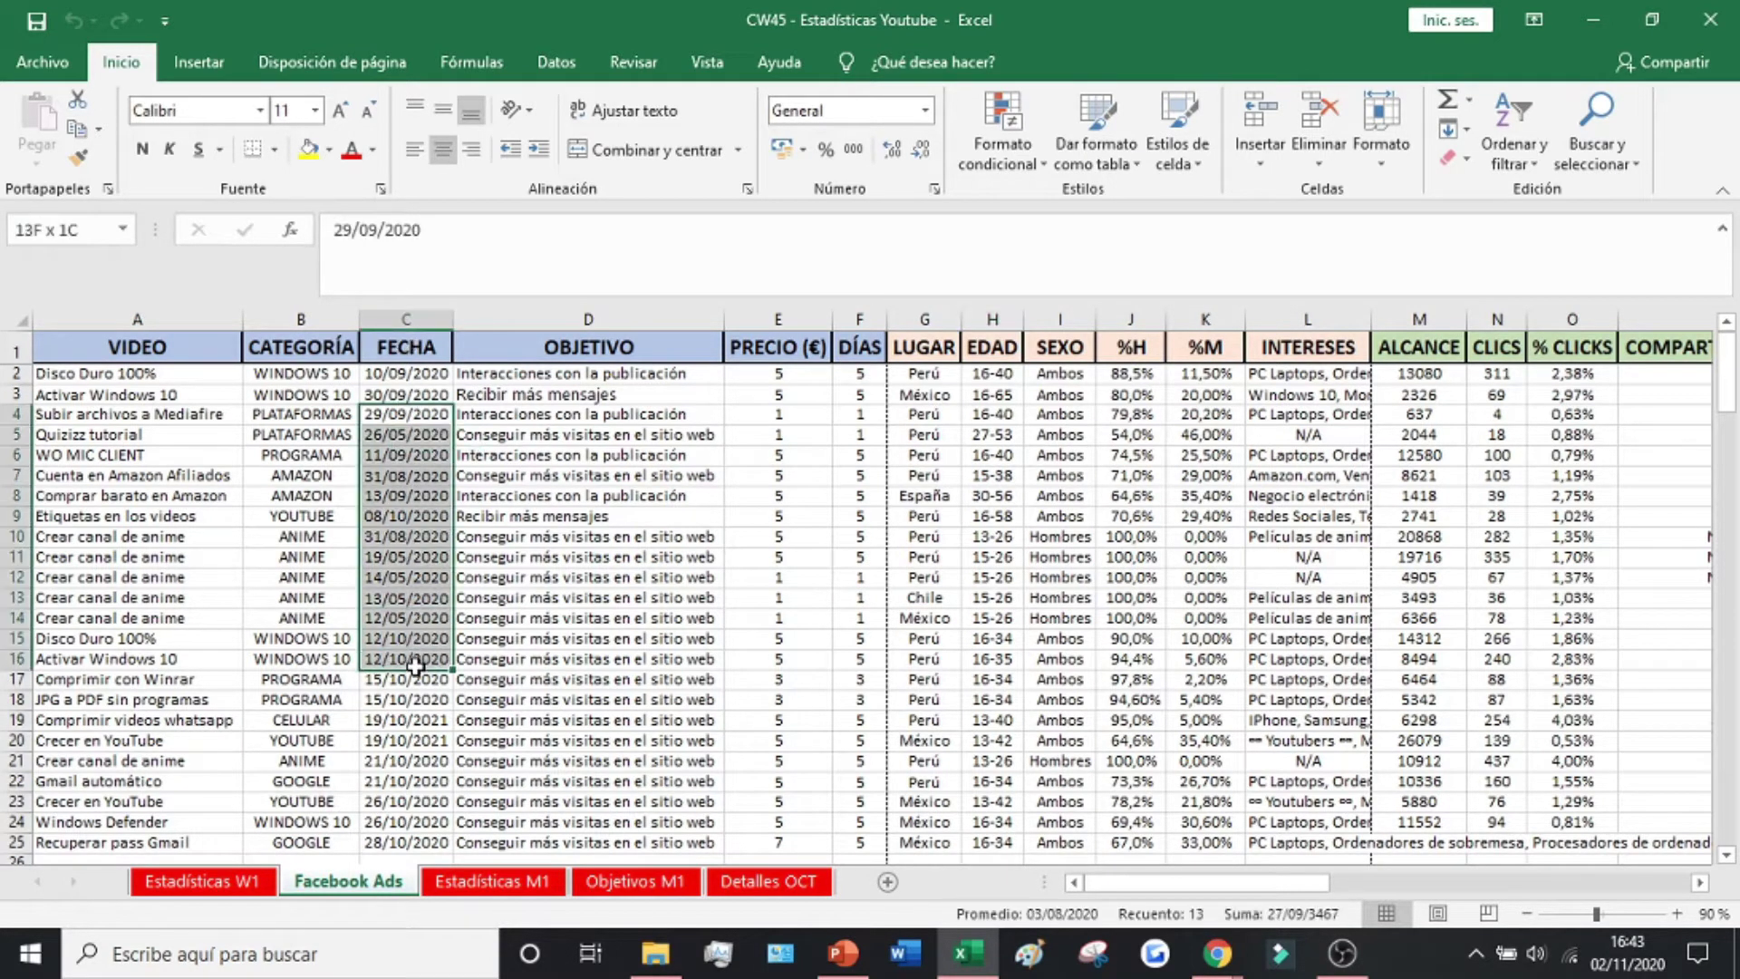
pyautogui.moveTo(580, 435); pyautogui.dragTo(712, 639)
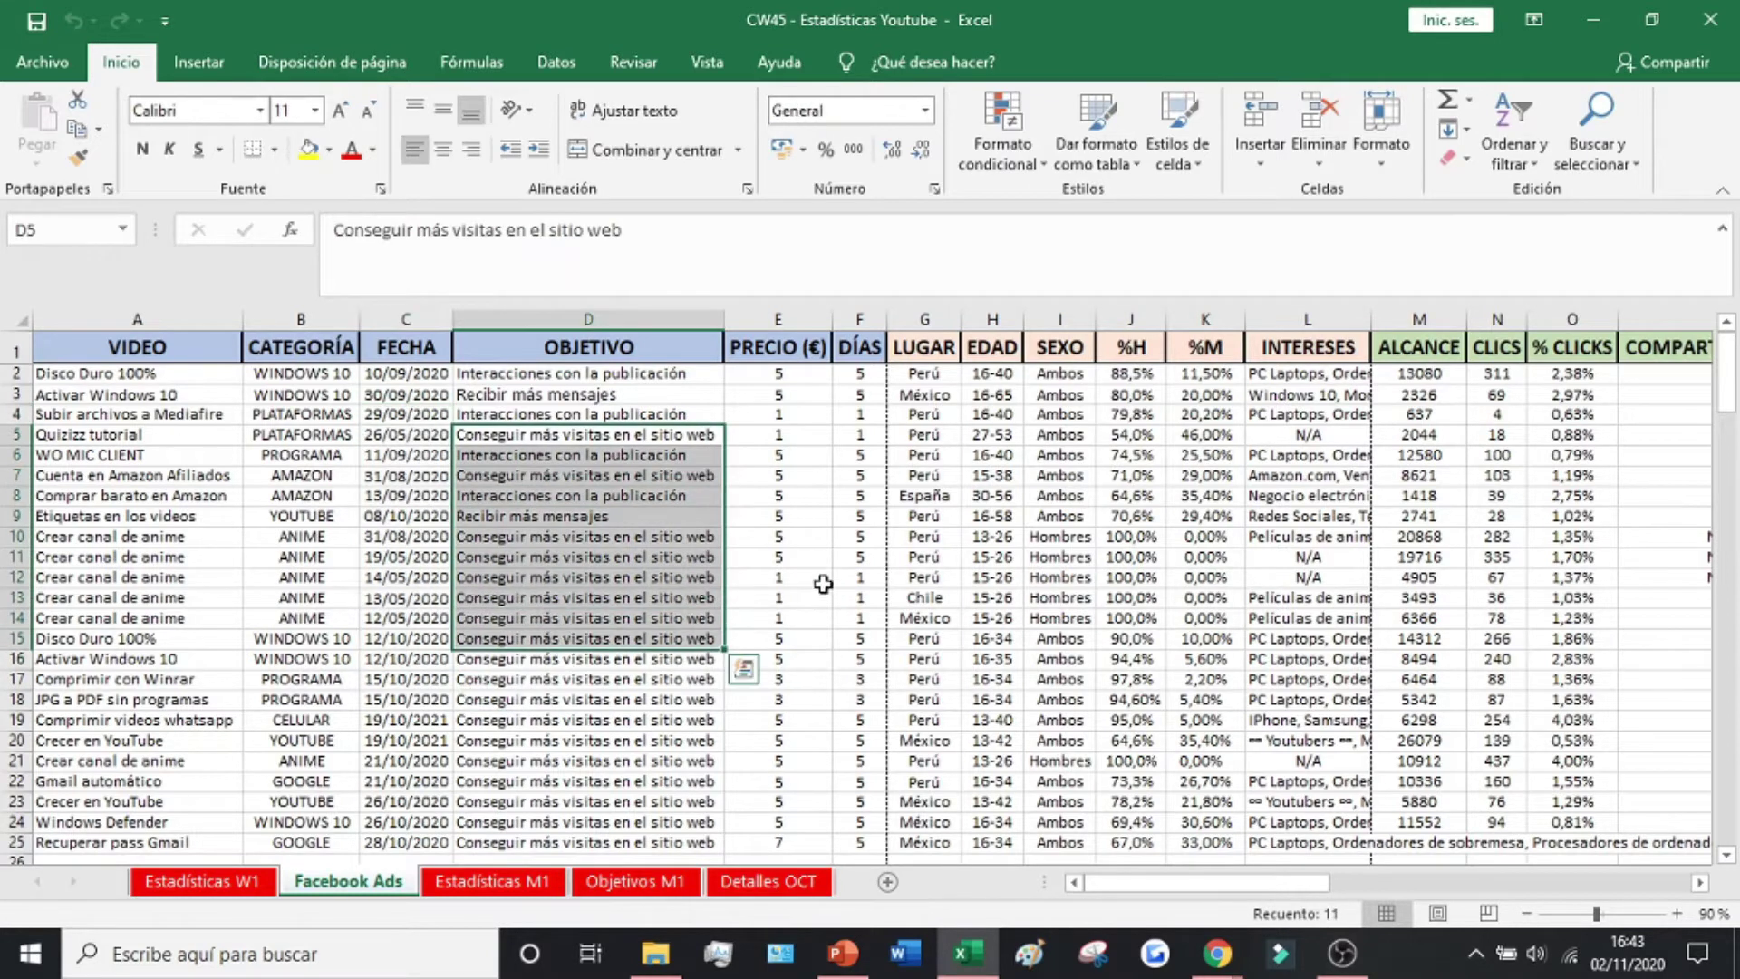
pyautogui.moveTo(823, 583); pyautogui.dragTo(811, 620)
pyautogui.moveTo(1061, 496); pyautogui.dragTo(1060, 580)
pyautogui.moveTo(924, 455); pyautogui.dragTo(933, 598)
pyautogui.moveTo(1293, 884)
pyautogui.mouseDown()
pyautogui.moveTo(1418, 895)
pyautogui.moveTo(1482, 870)
pyautogui.moveTo(1291, 880)
pyautogui.mouseUp()
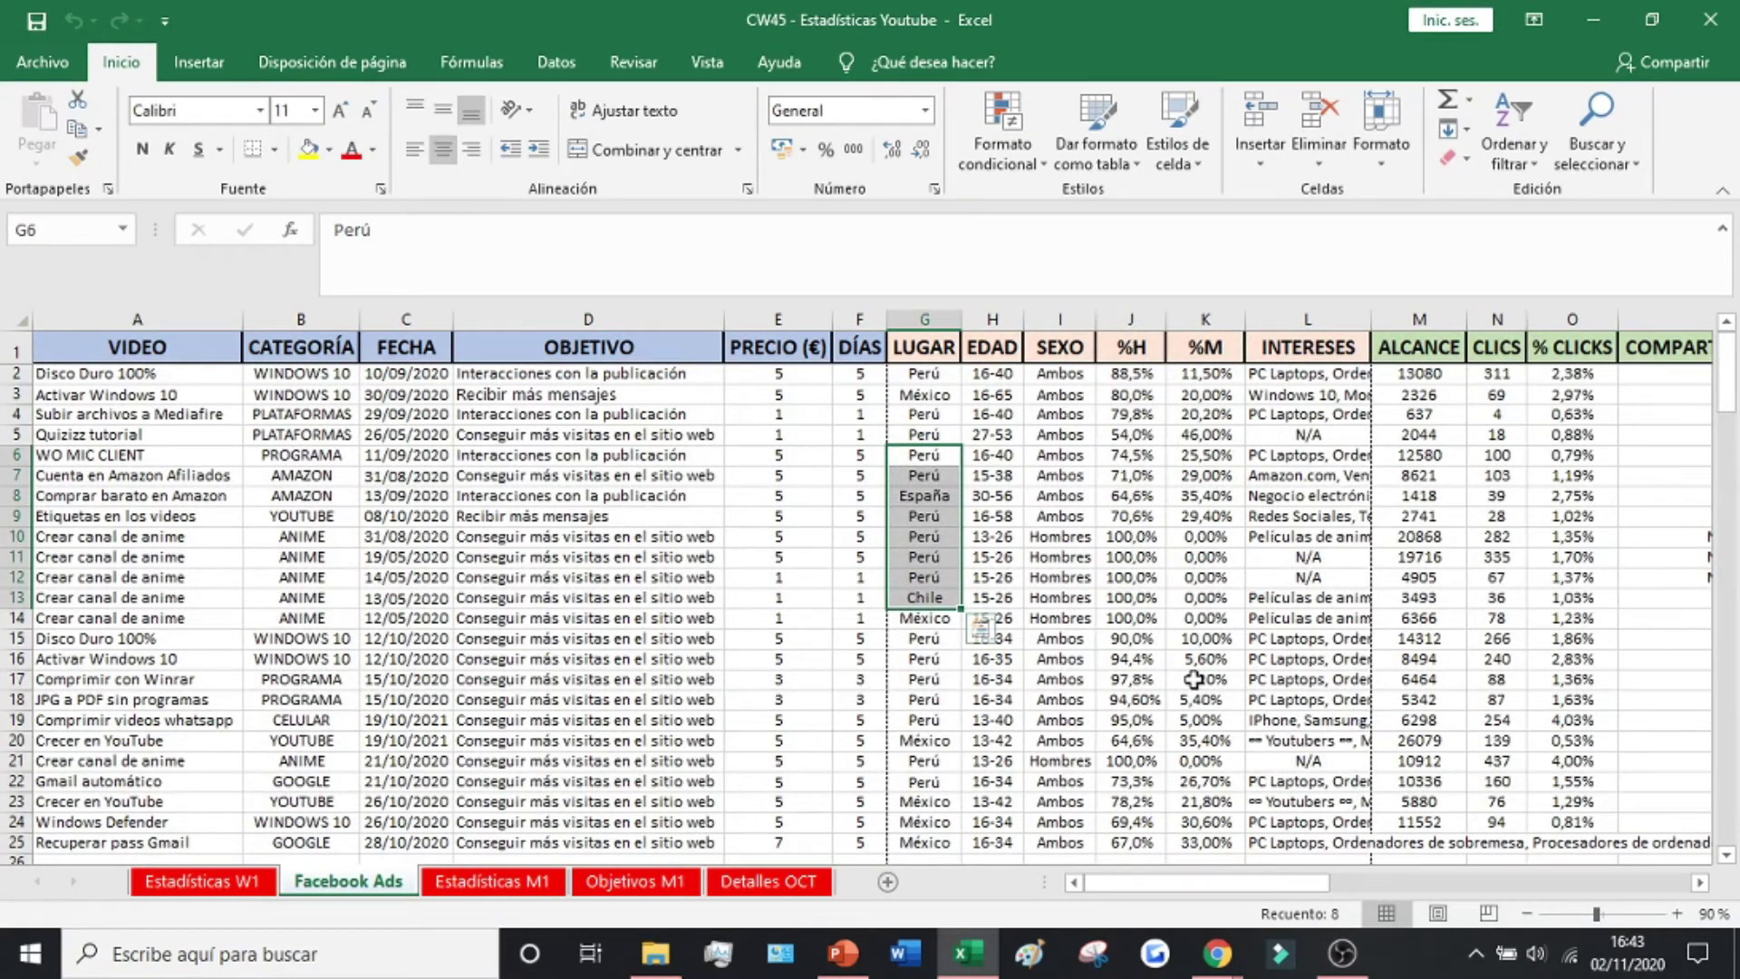
# Scroll down below the data and select empty cell A28.
pyautogui.scroll(-1, 1194, 680)
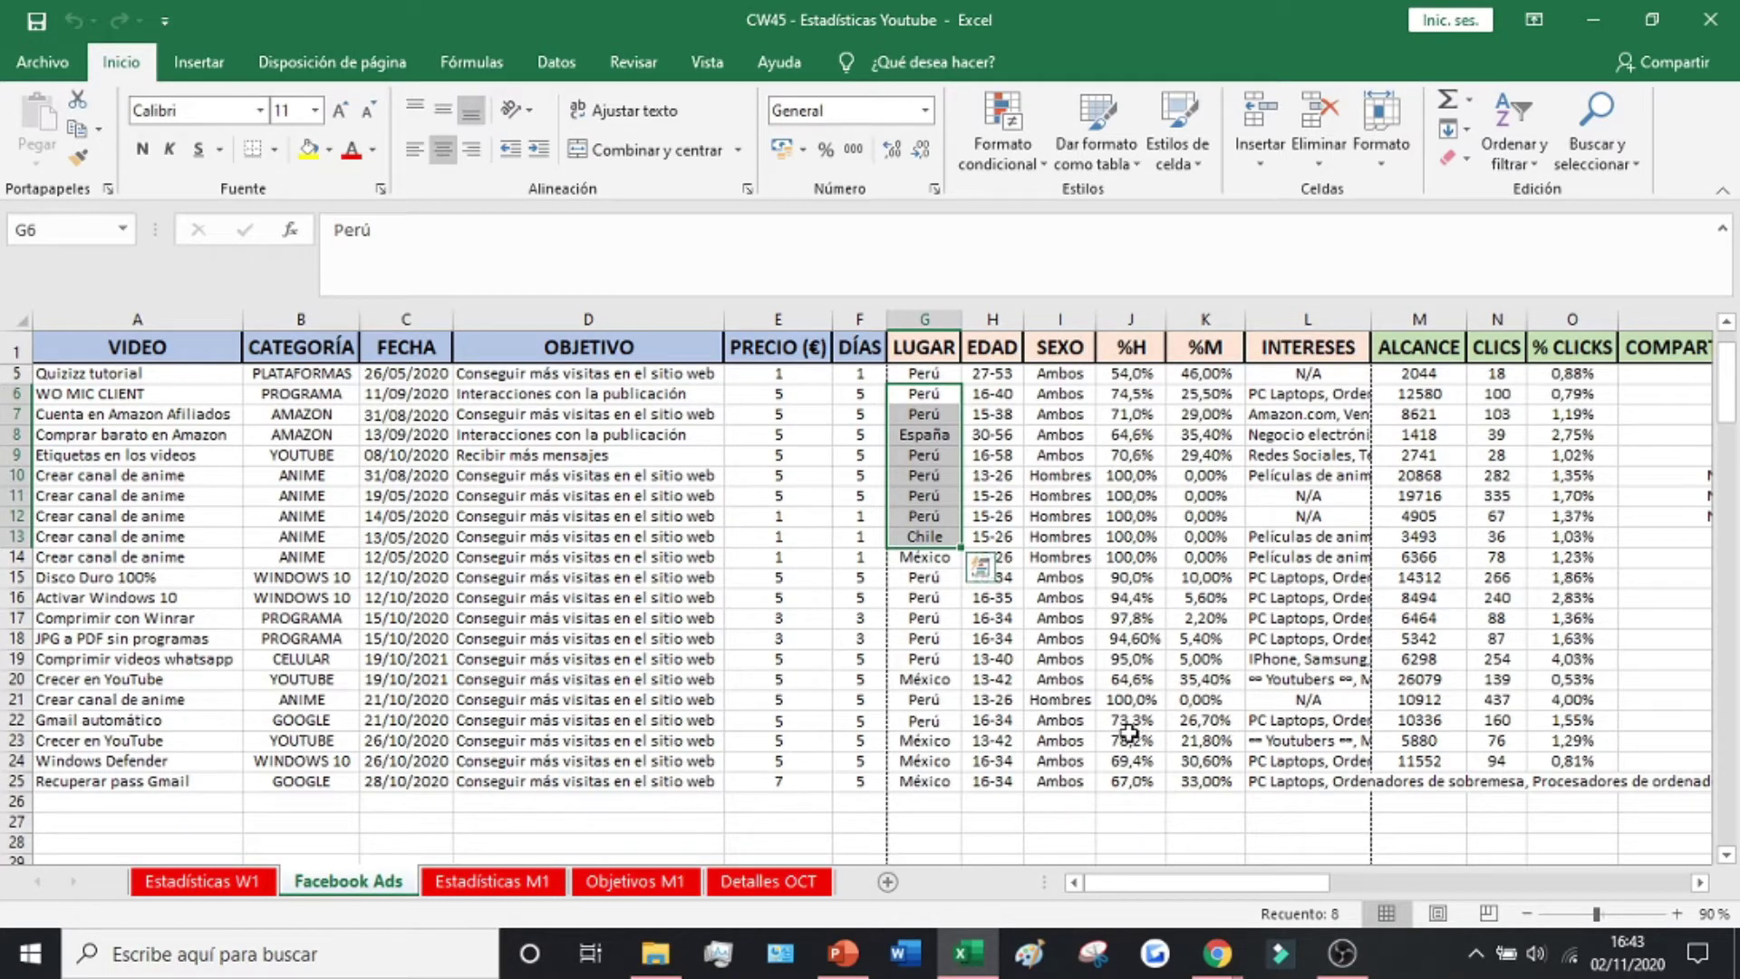
pyautogui.scroll(-1, 793, 793)
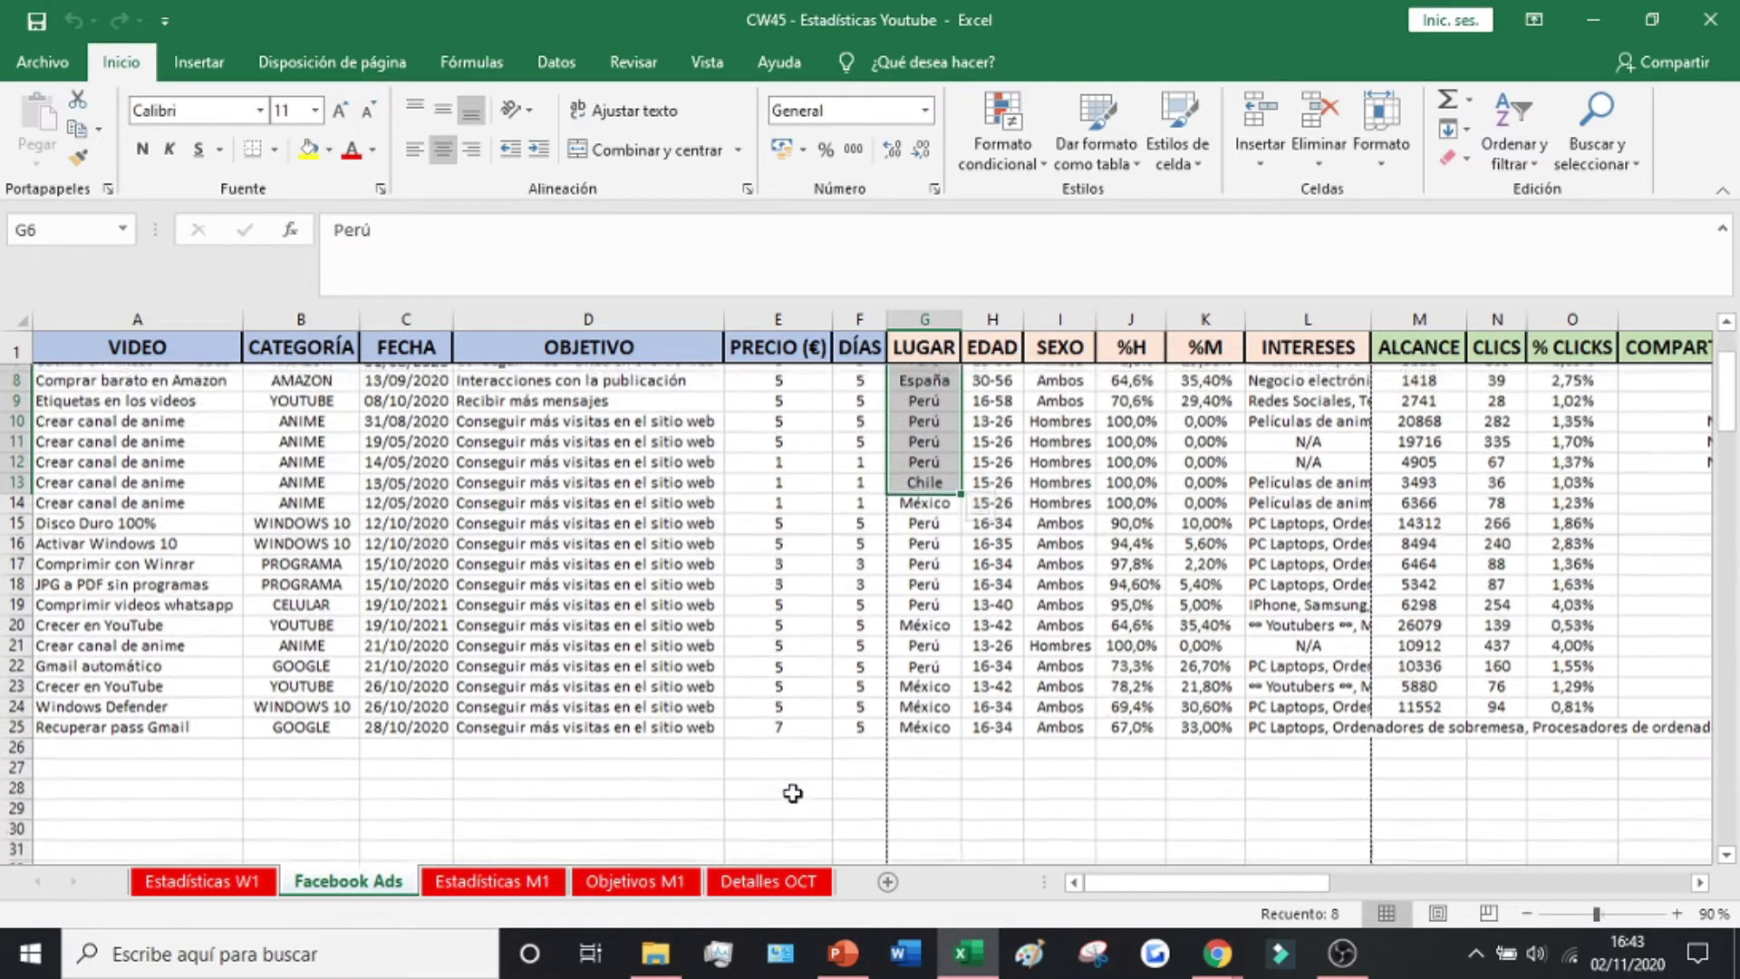
pyautogui.click(196, 781)
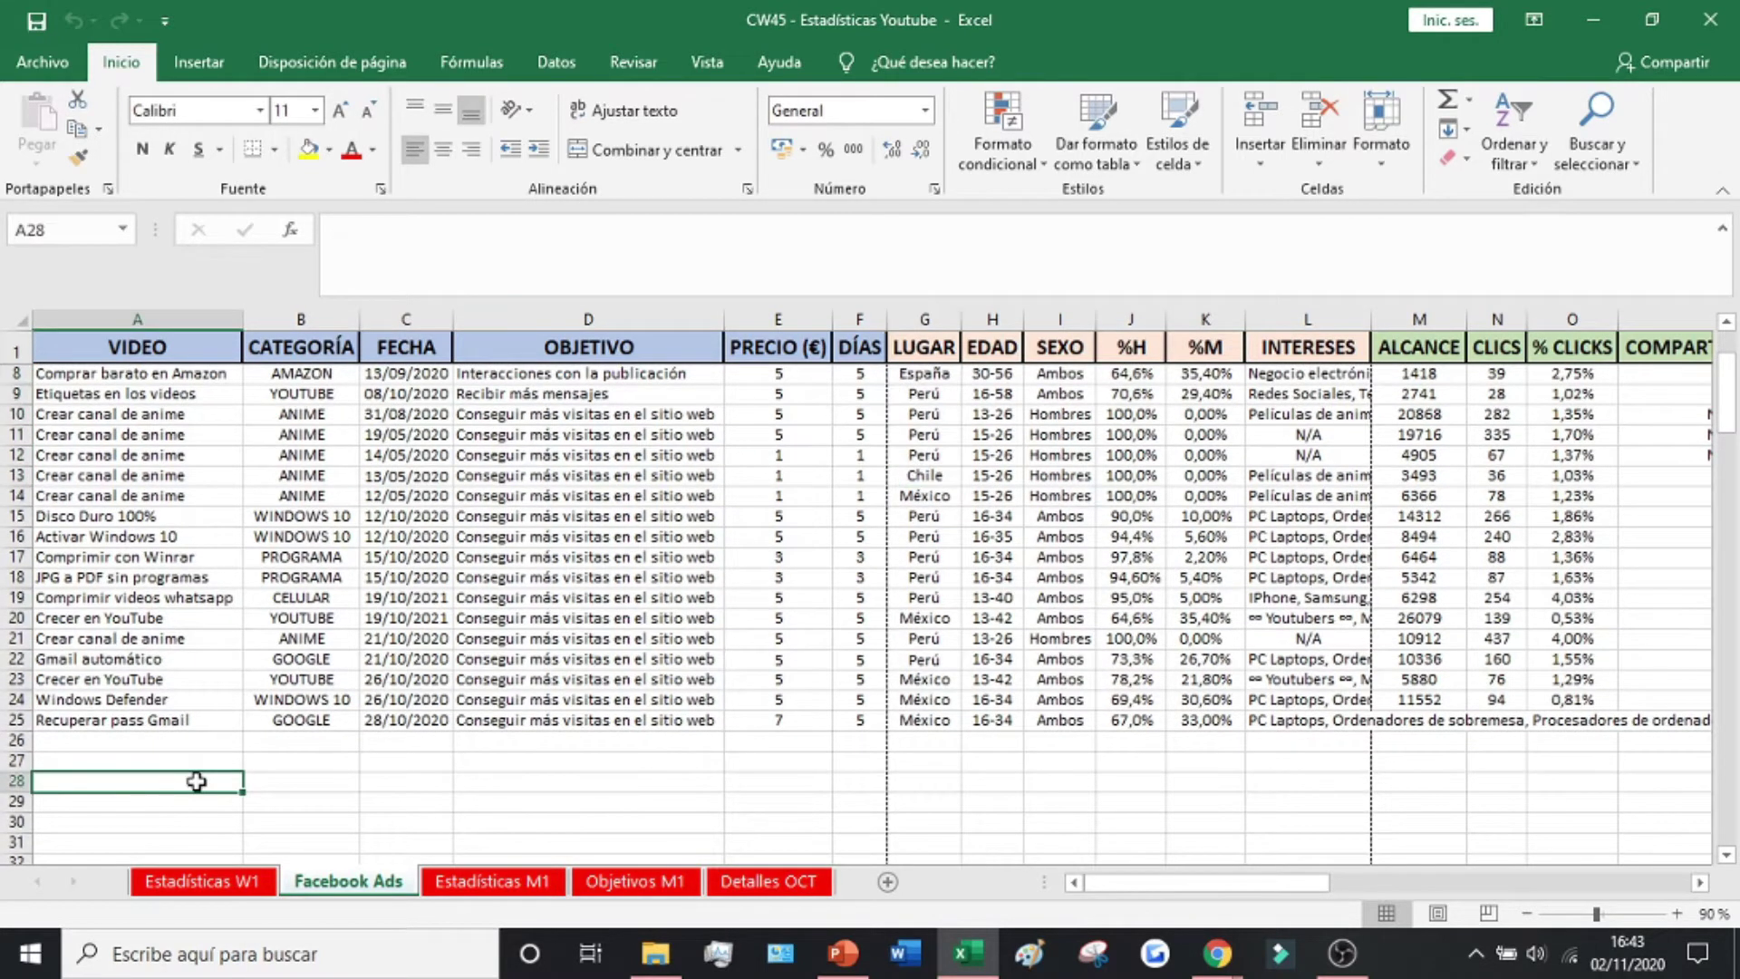
# Set up a pivot table from 'Facebook Ads'!A1:AA24, placed on a new worksheet.
pyautogui.click(200, 63)
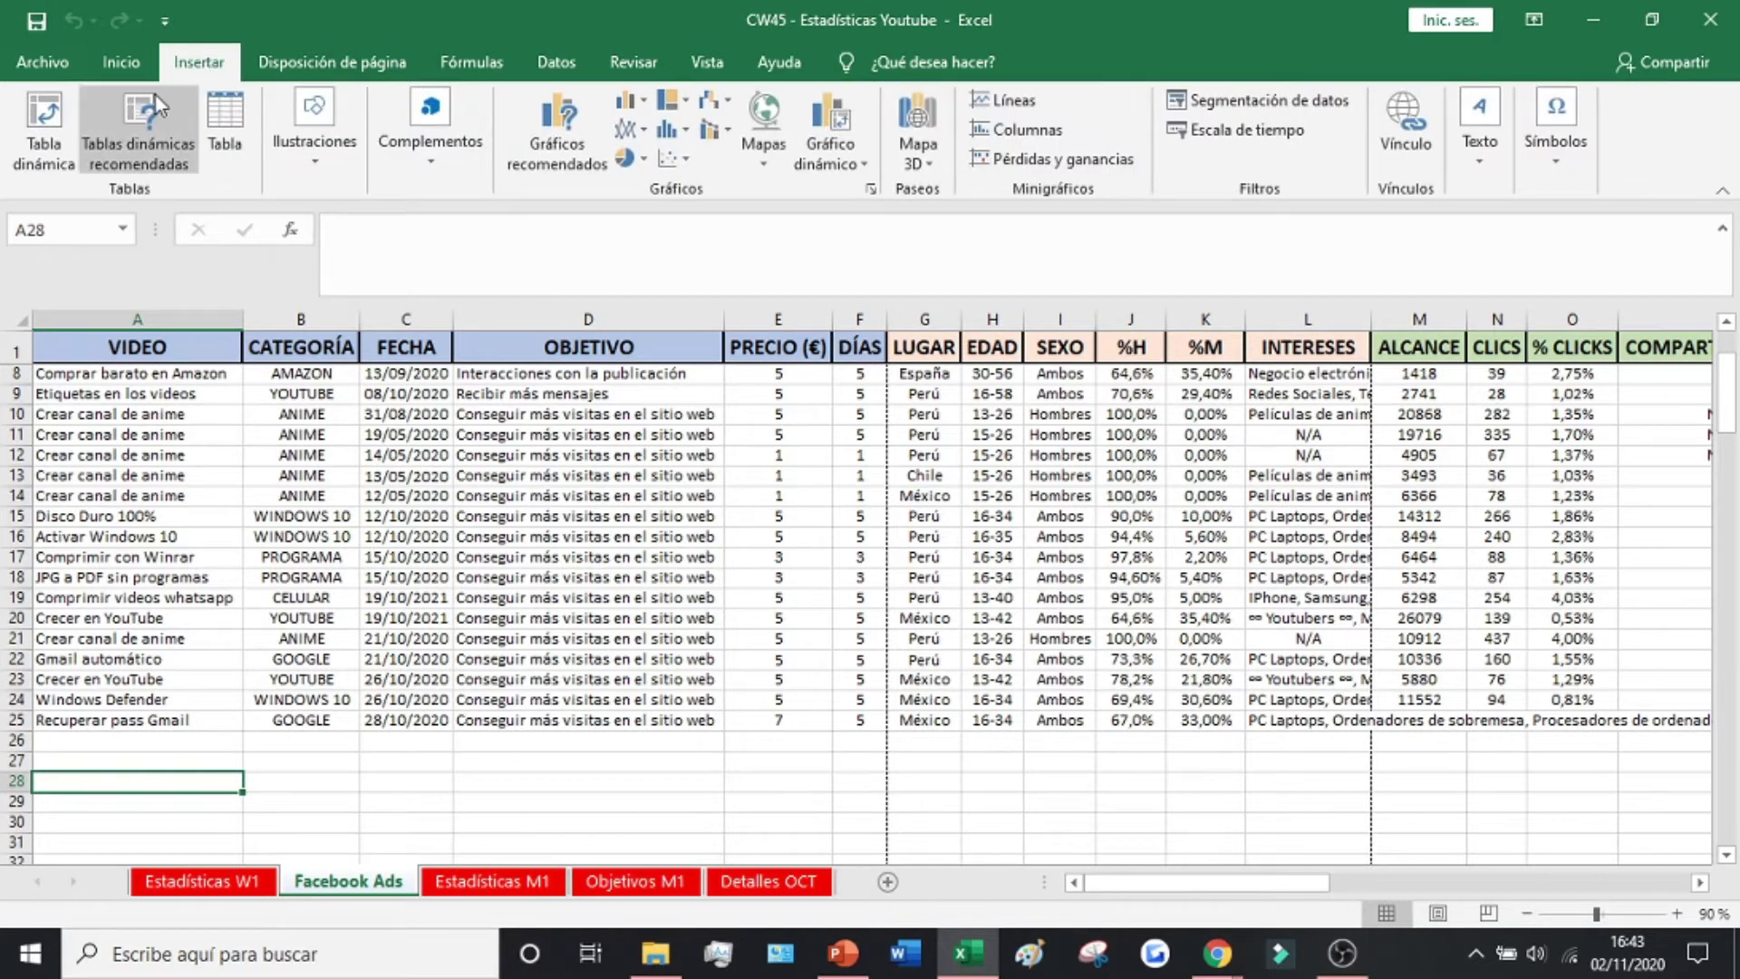
pyautogui.click(45, 127)
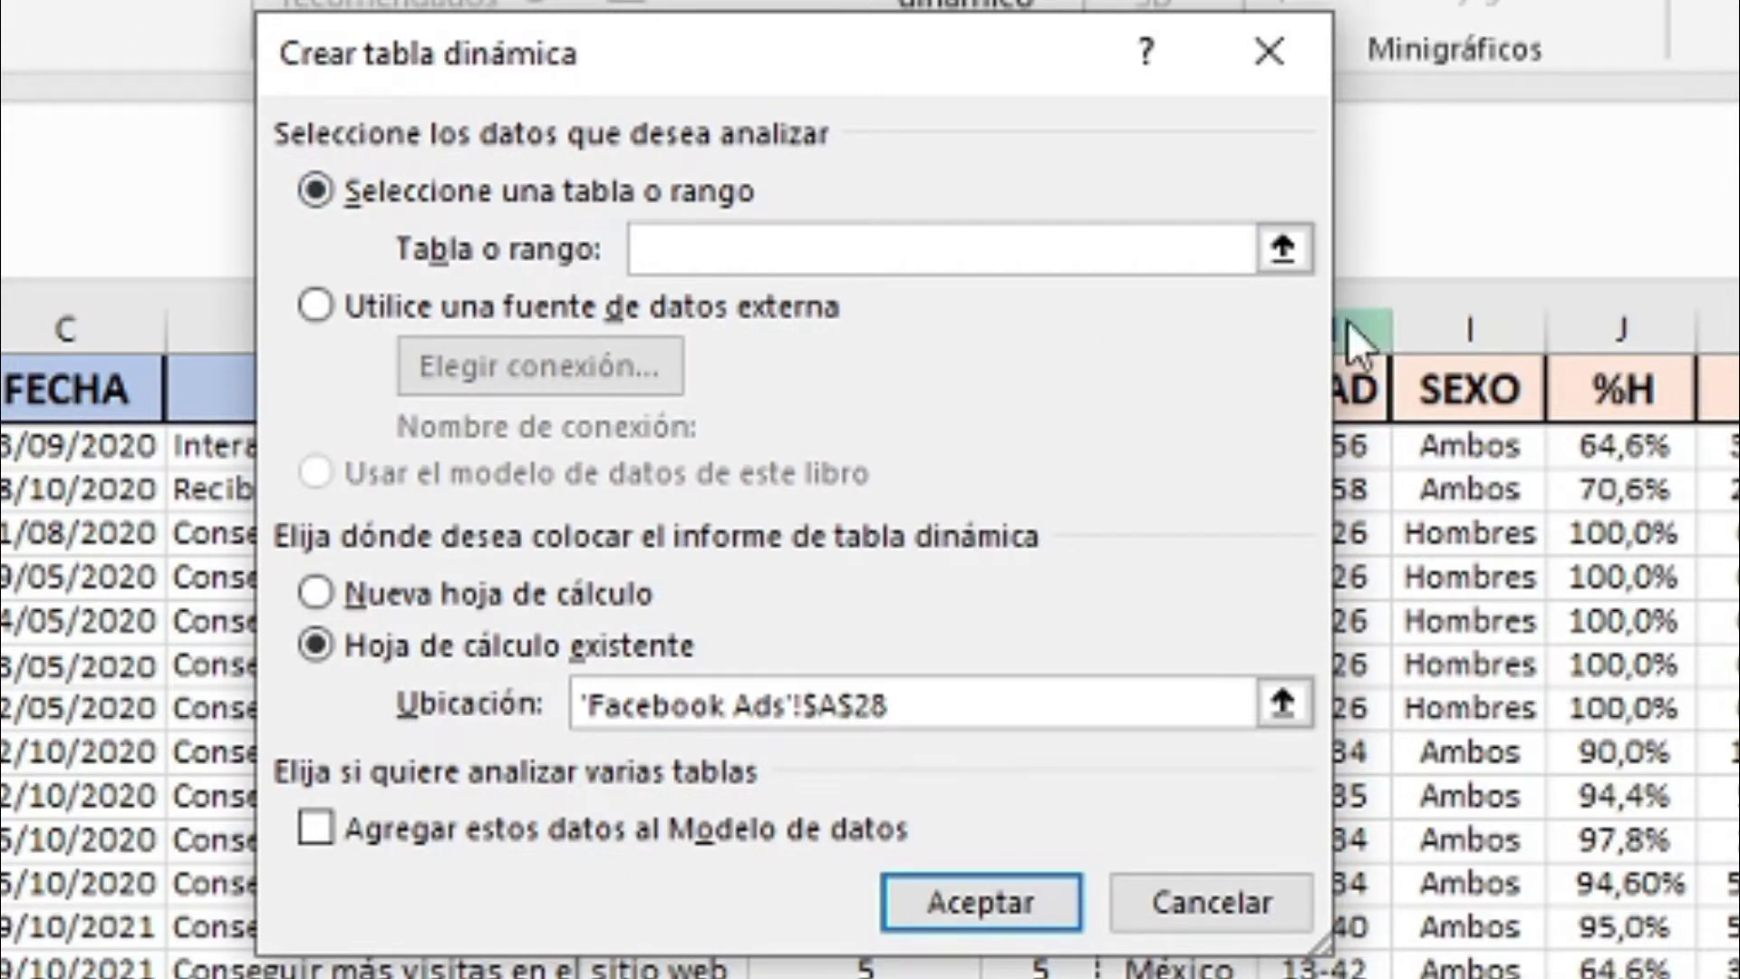
pyautogui.click(1283, 247)
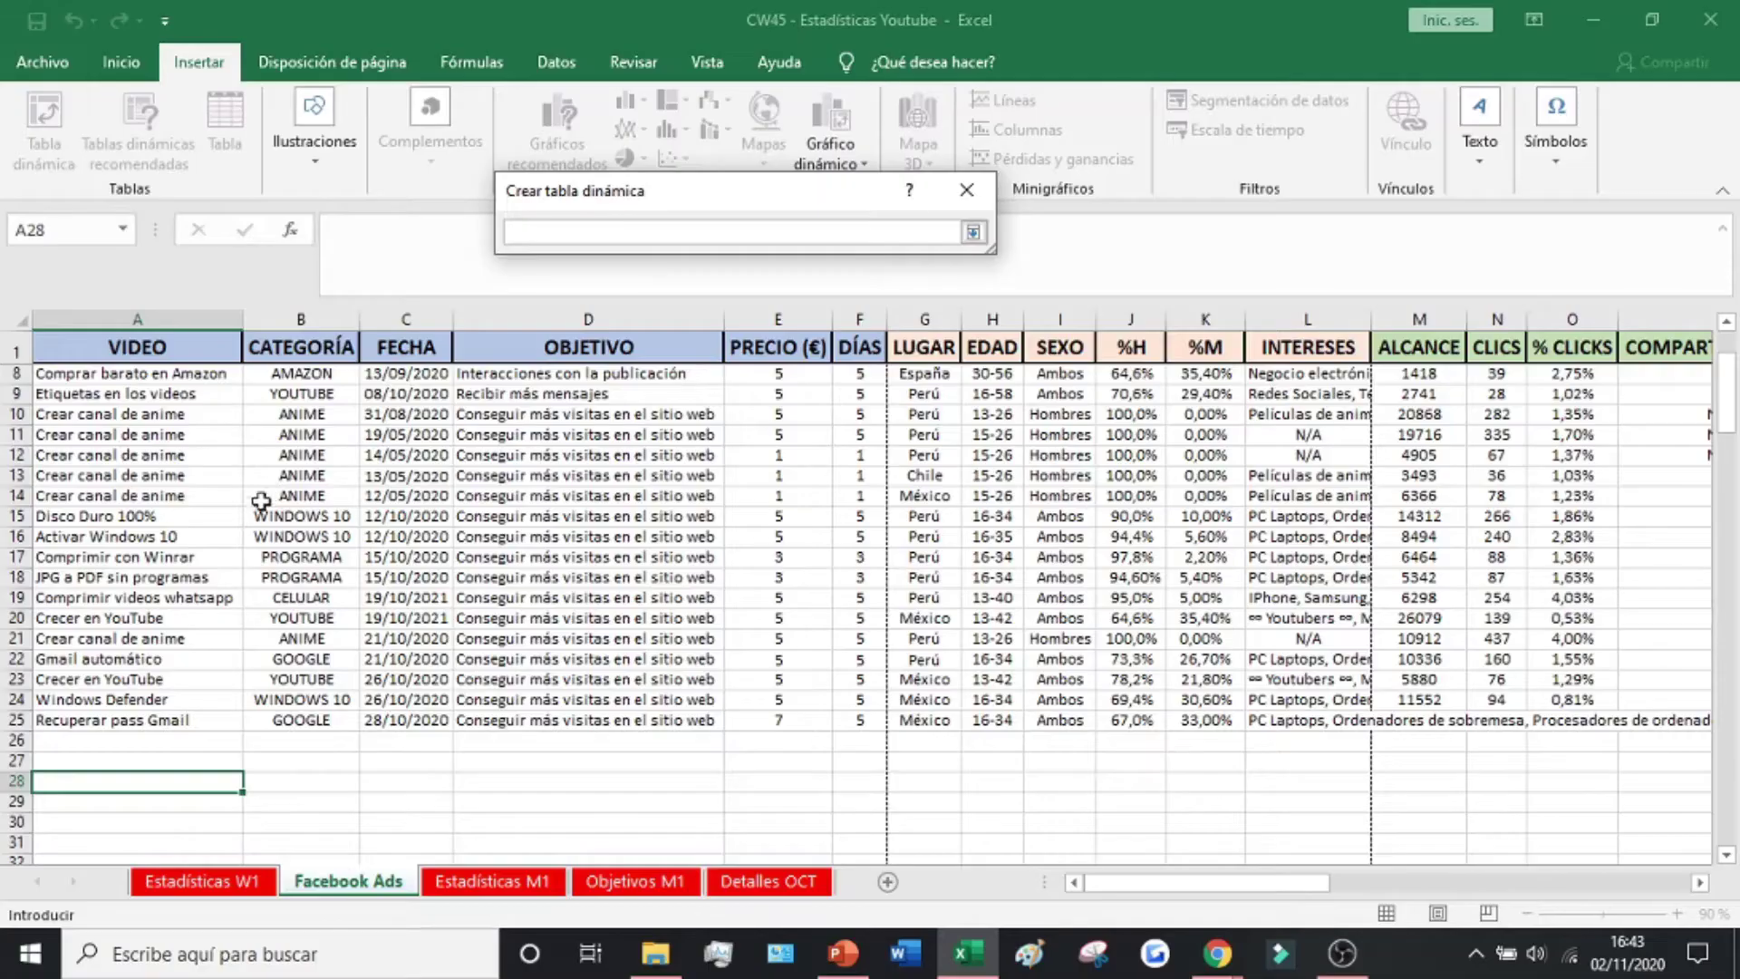
pyautogui.scroll(2, 258, 503)
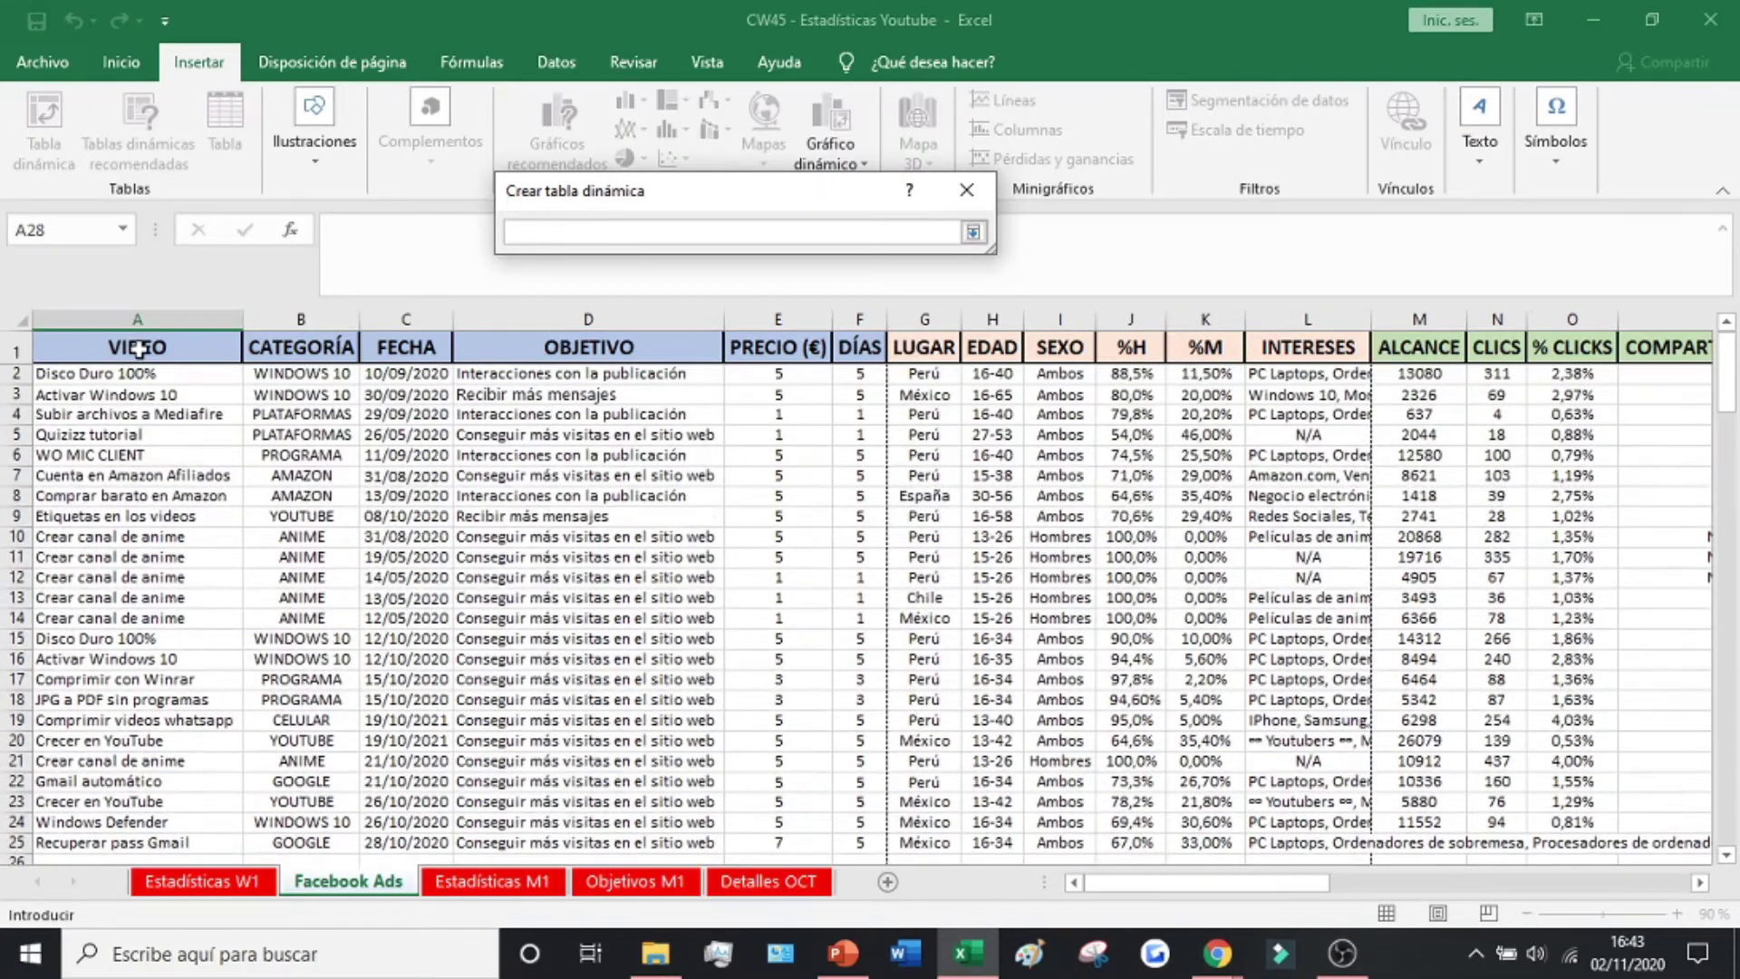
pyautogui.moveTo(129, 347); pyautogui.dragTo(1729, 678)
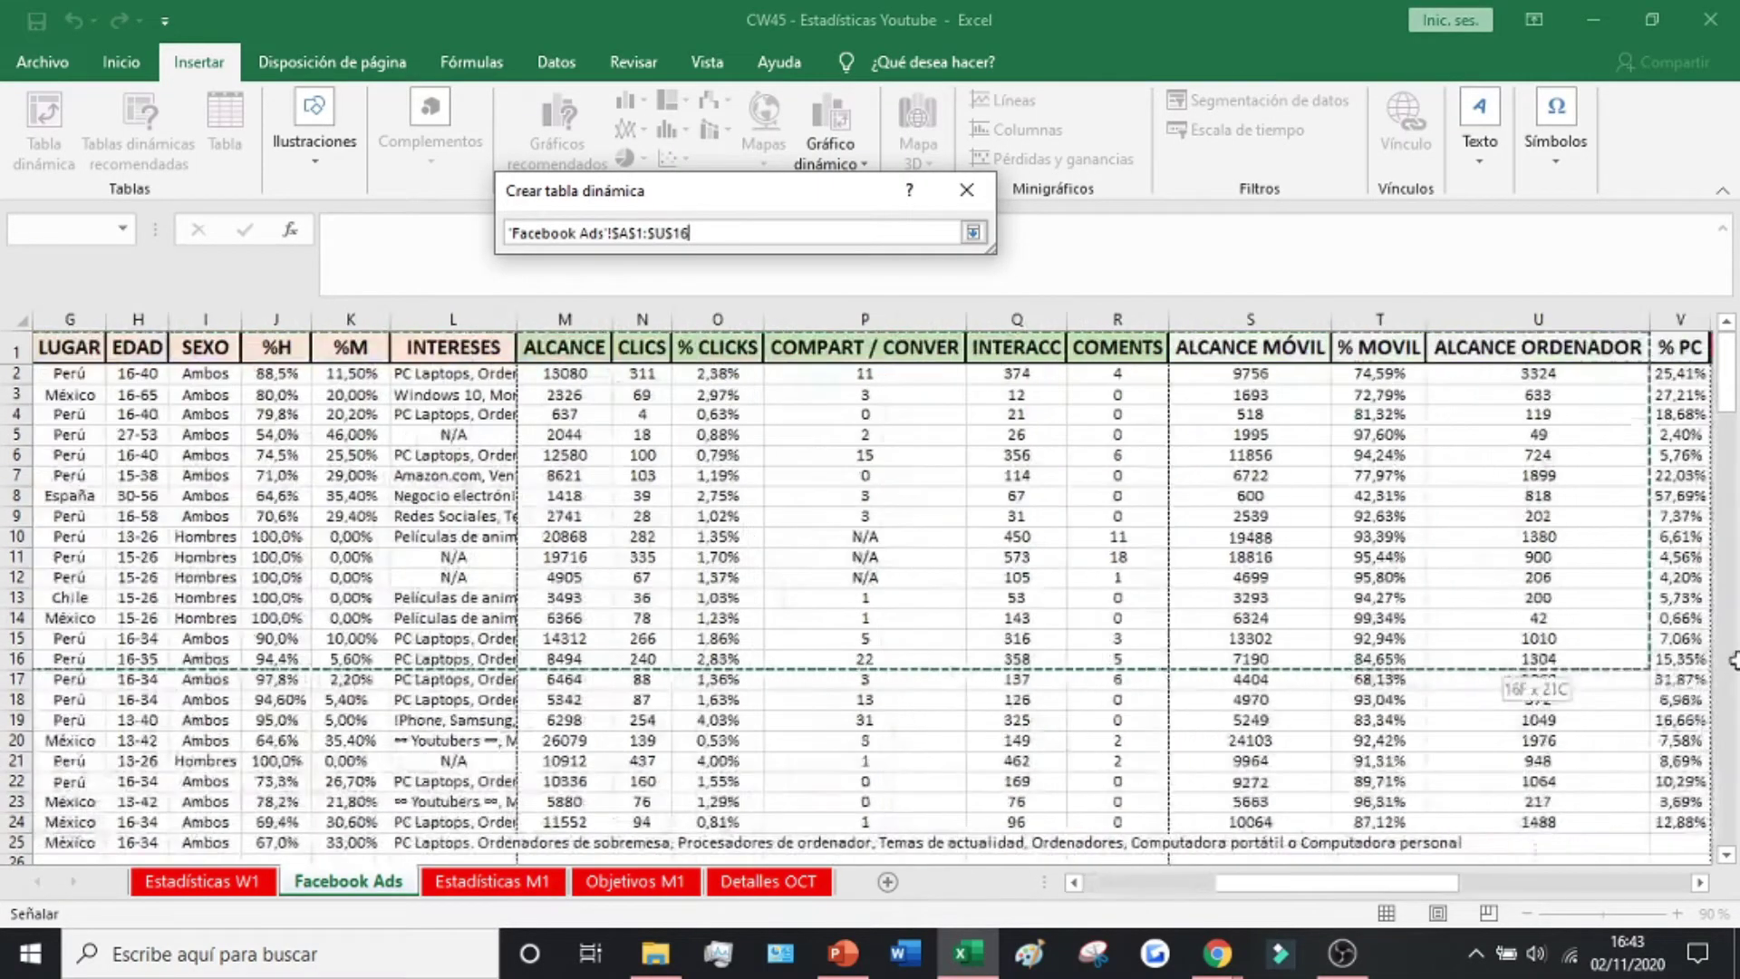
pyautogui.moveTo(1729, 678); pyautogui.dragTo(1500, 825)
pyautogui.click(972, 232)
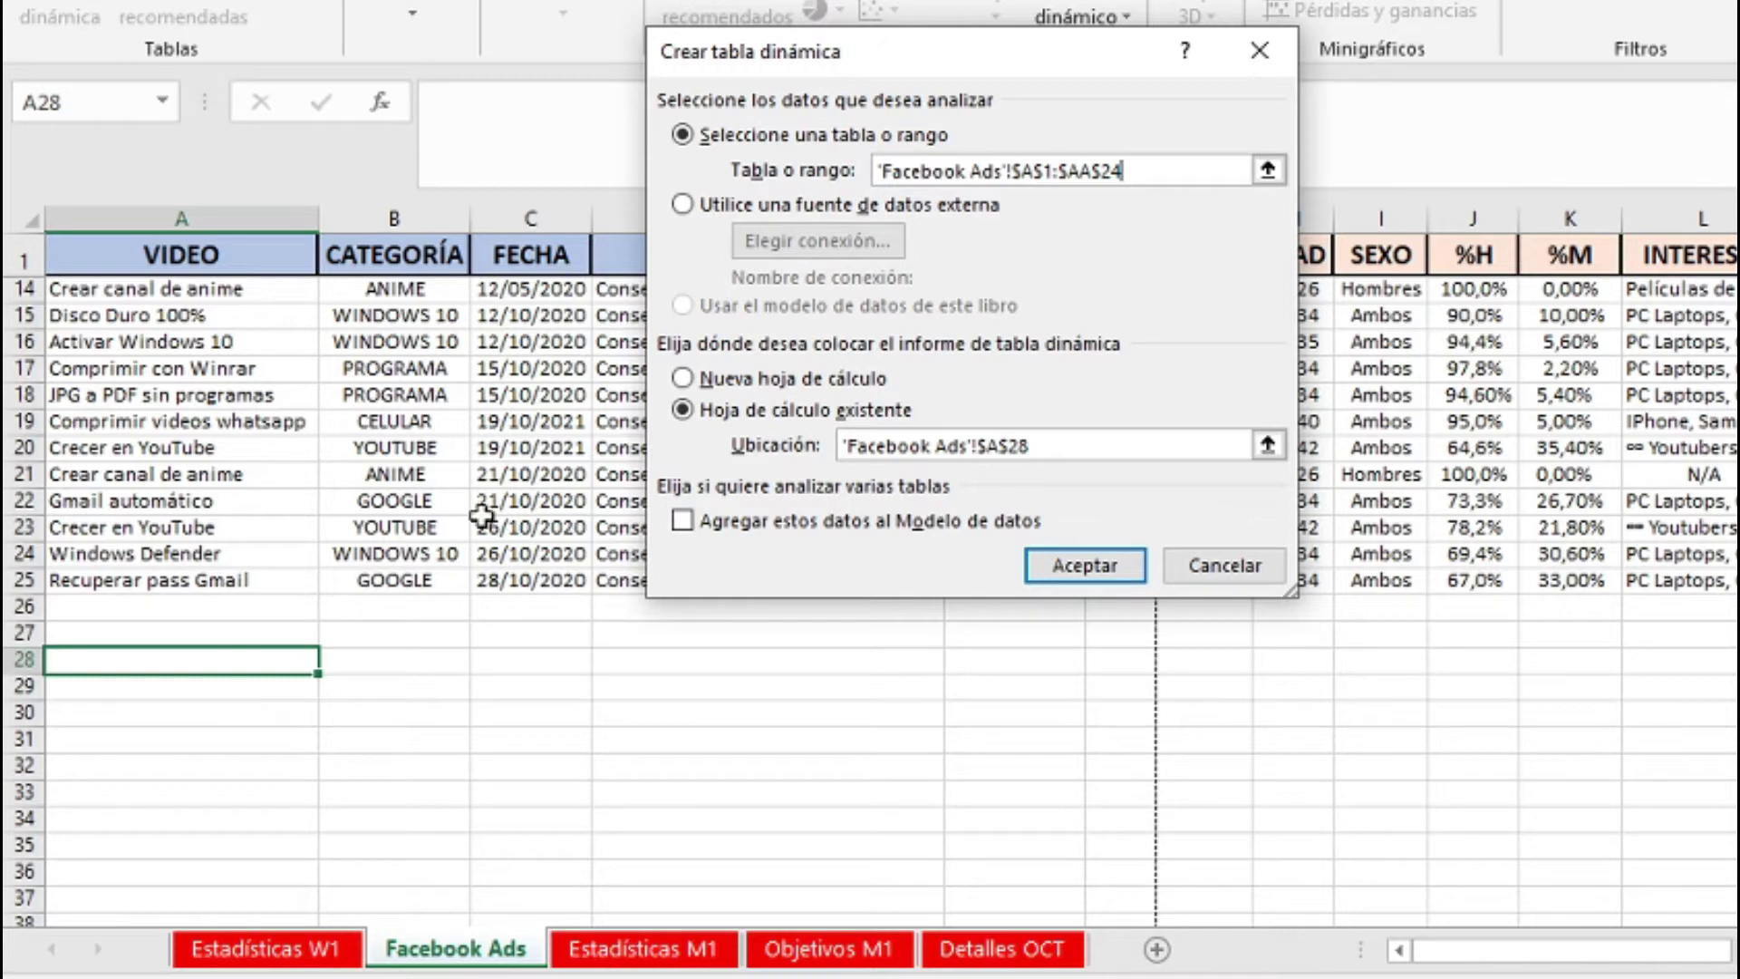
pyautogui.click(682, 378)
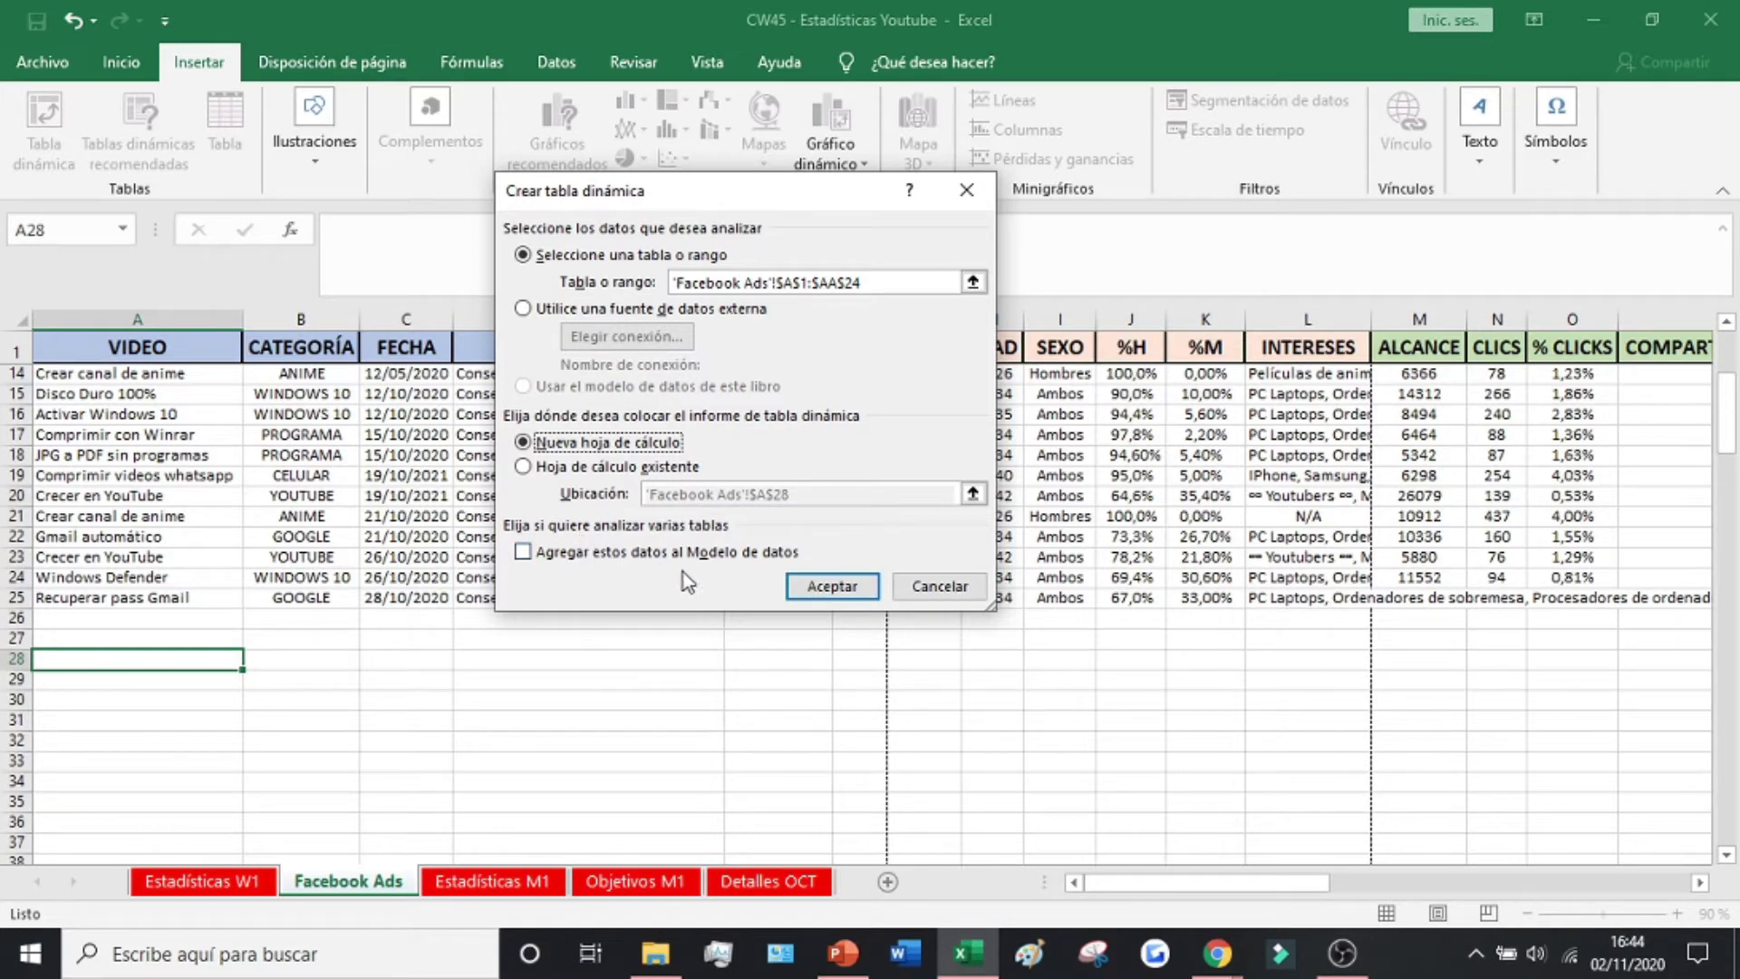
# Create TablaDinámica1 on new sheet Hoja1 and browse the Facebook Ads fields in its field list.
pyautogui.click(820, 587)
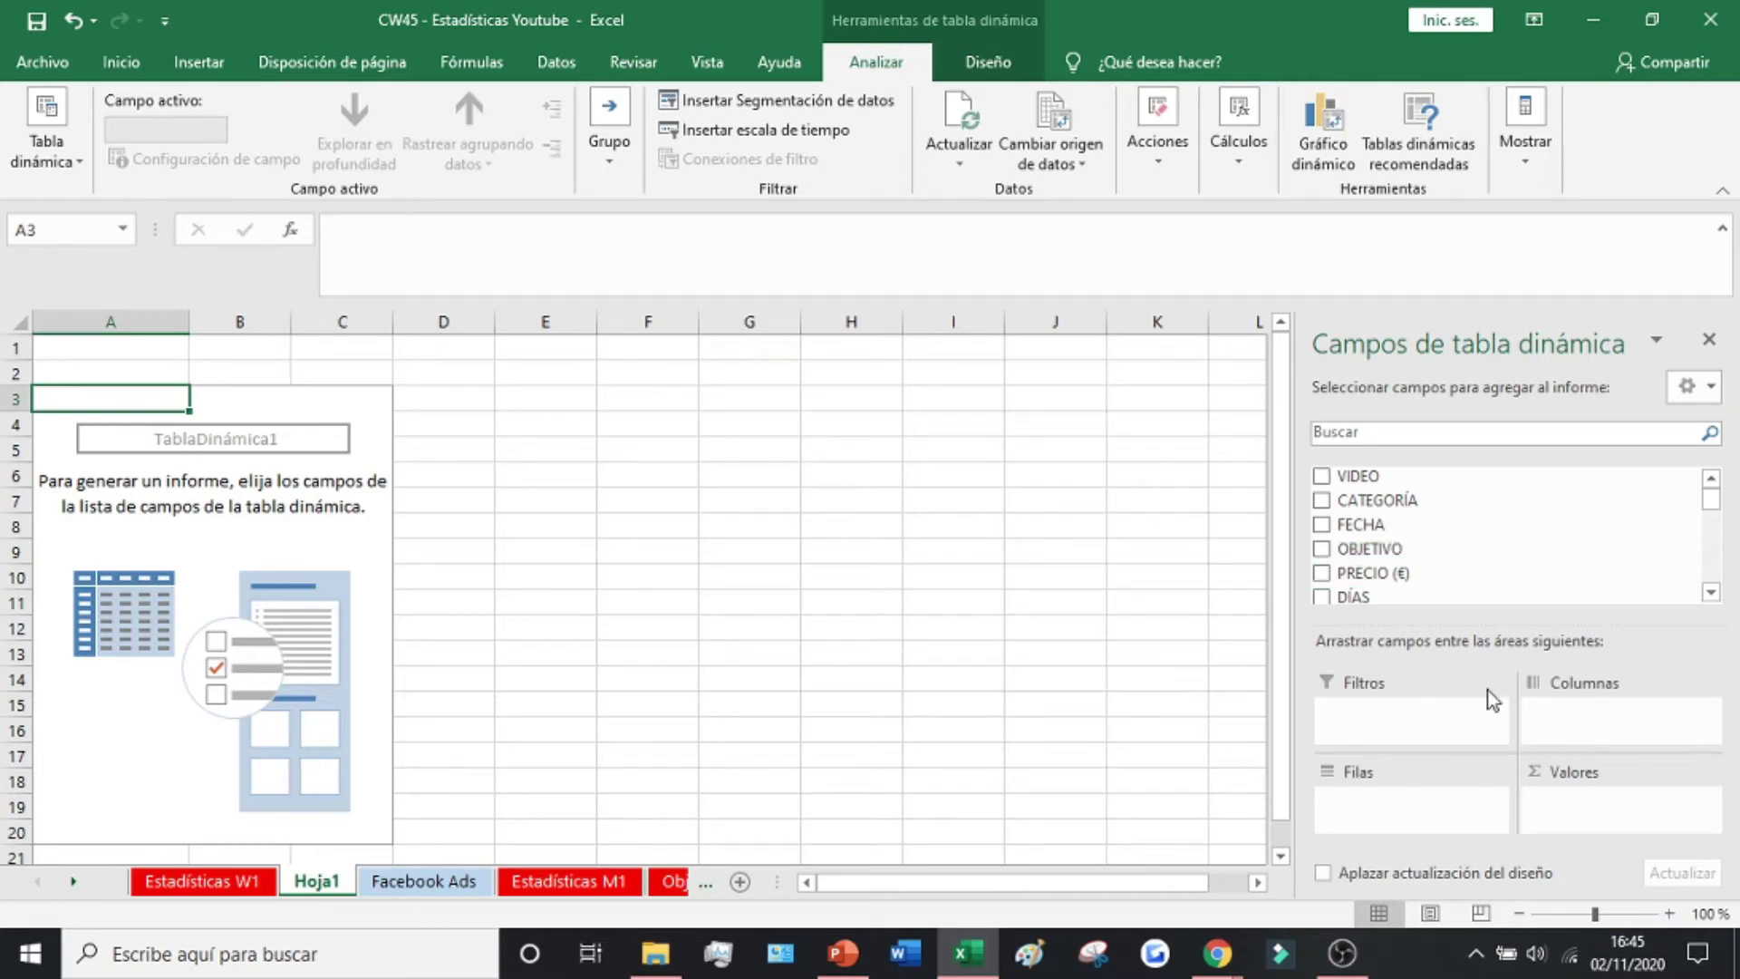
pyautogui.scroll(-2, 1441, 534)
pyautogui.scroll(-3, 1441, 535)
pyautogui.scroll(-3, 1441, 534)
pyautogui.scroll(-2, 1441, 535)
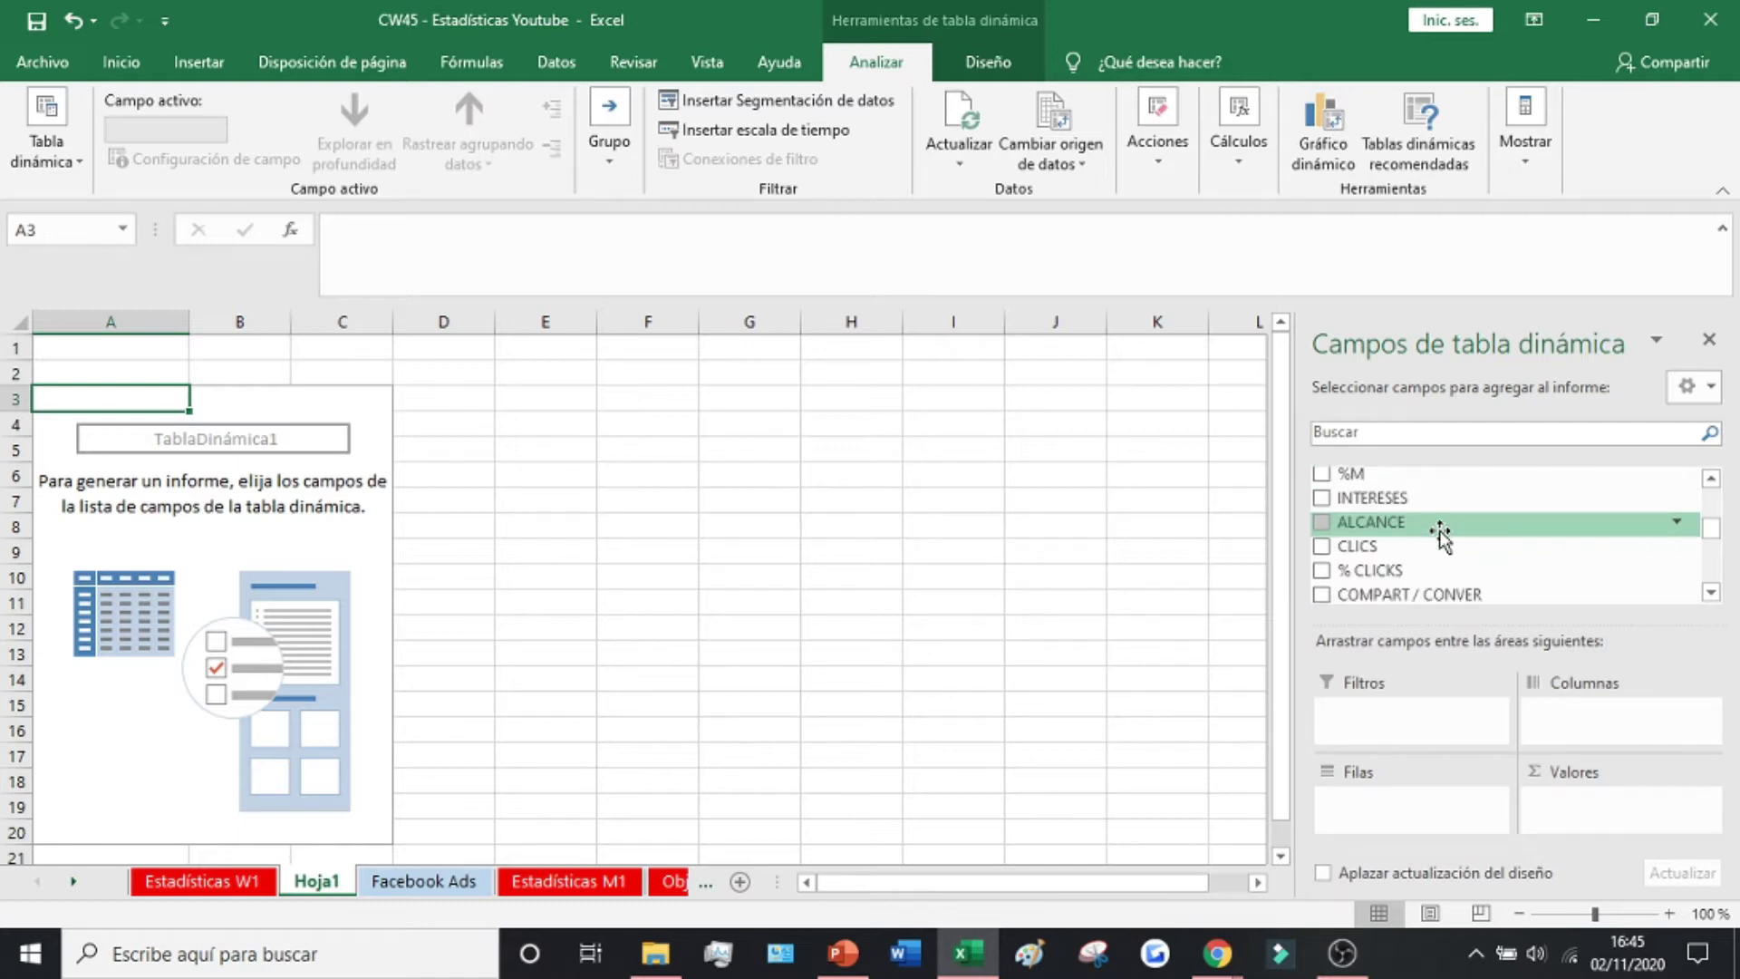
pyautogui.scroll(-3, 1440, 535)
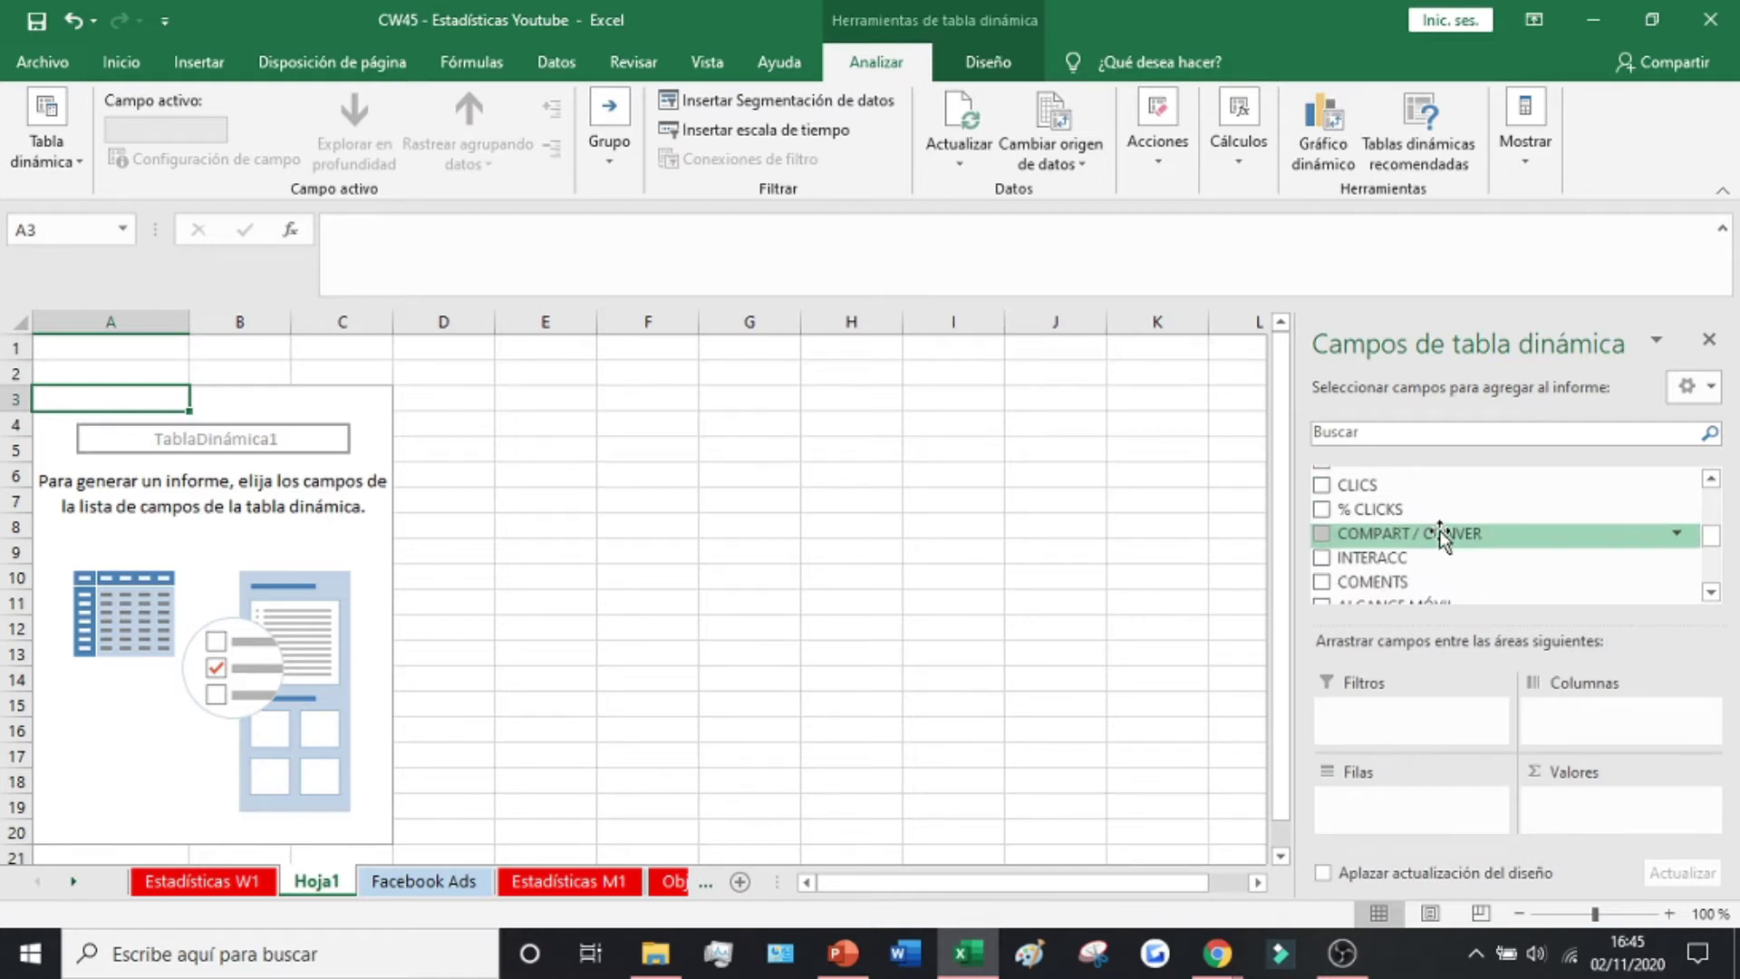
pyautogui.scroll(-2, 1441, 535)
pyautogui.scroll(-3, 1440, 534)
pyautogui.scroll(-5, 1448, 543)
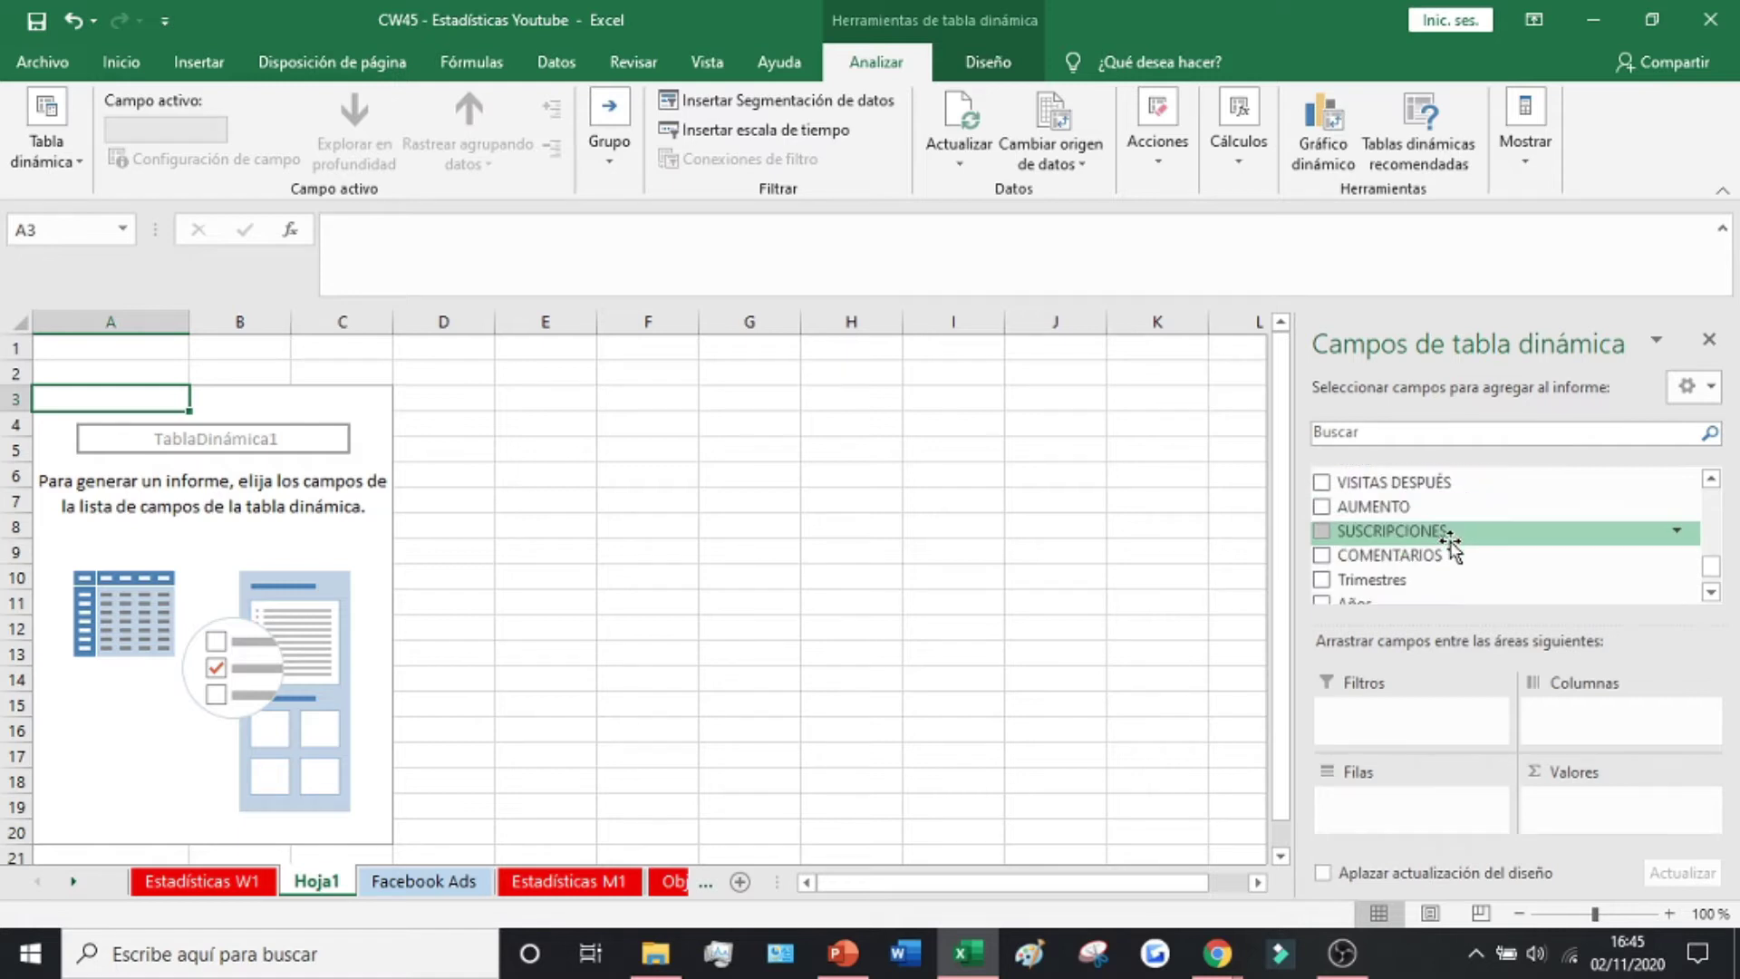
pyautogui.scroll(-2, 1450, 544)
pyautogui.scroll(3, 1450, 544)
pyautogui.scroll(5, 1450, 544)
pyautogui.scroll(5, 1449, 544)
pyautogui.scroll(5, 1450, 544)
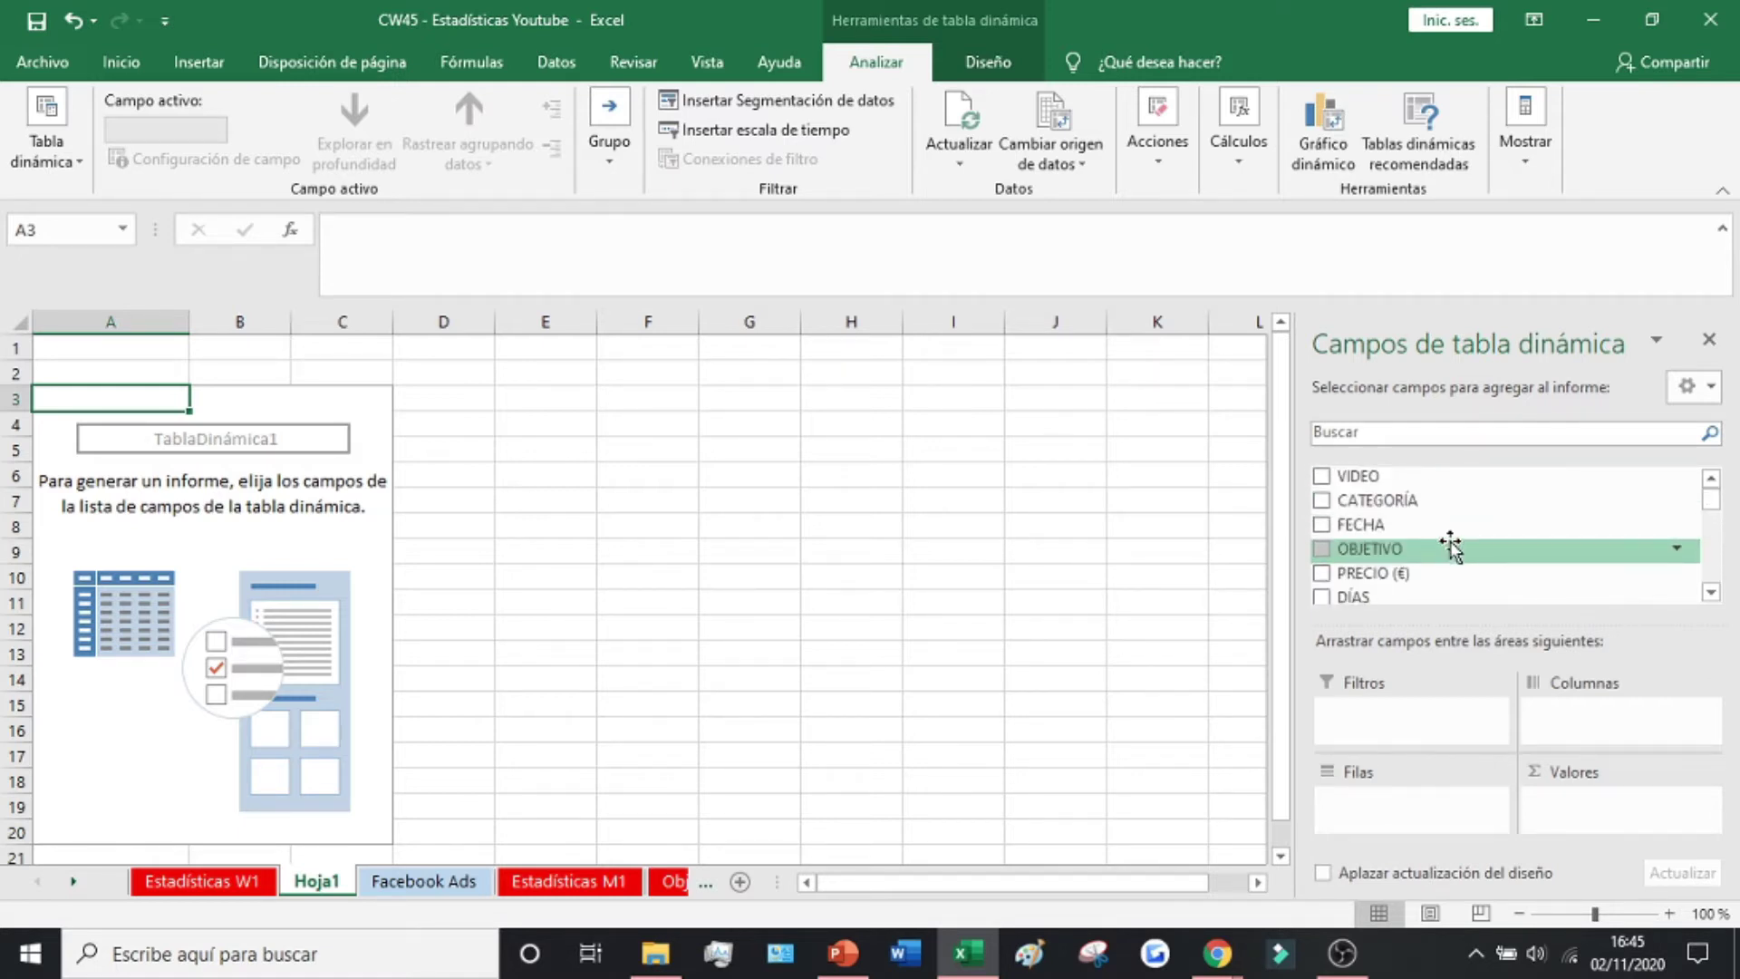
pyautogui.scroll(-1, 1445, 549)
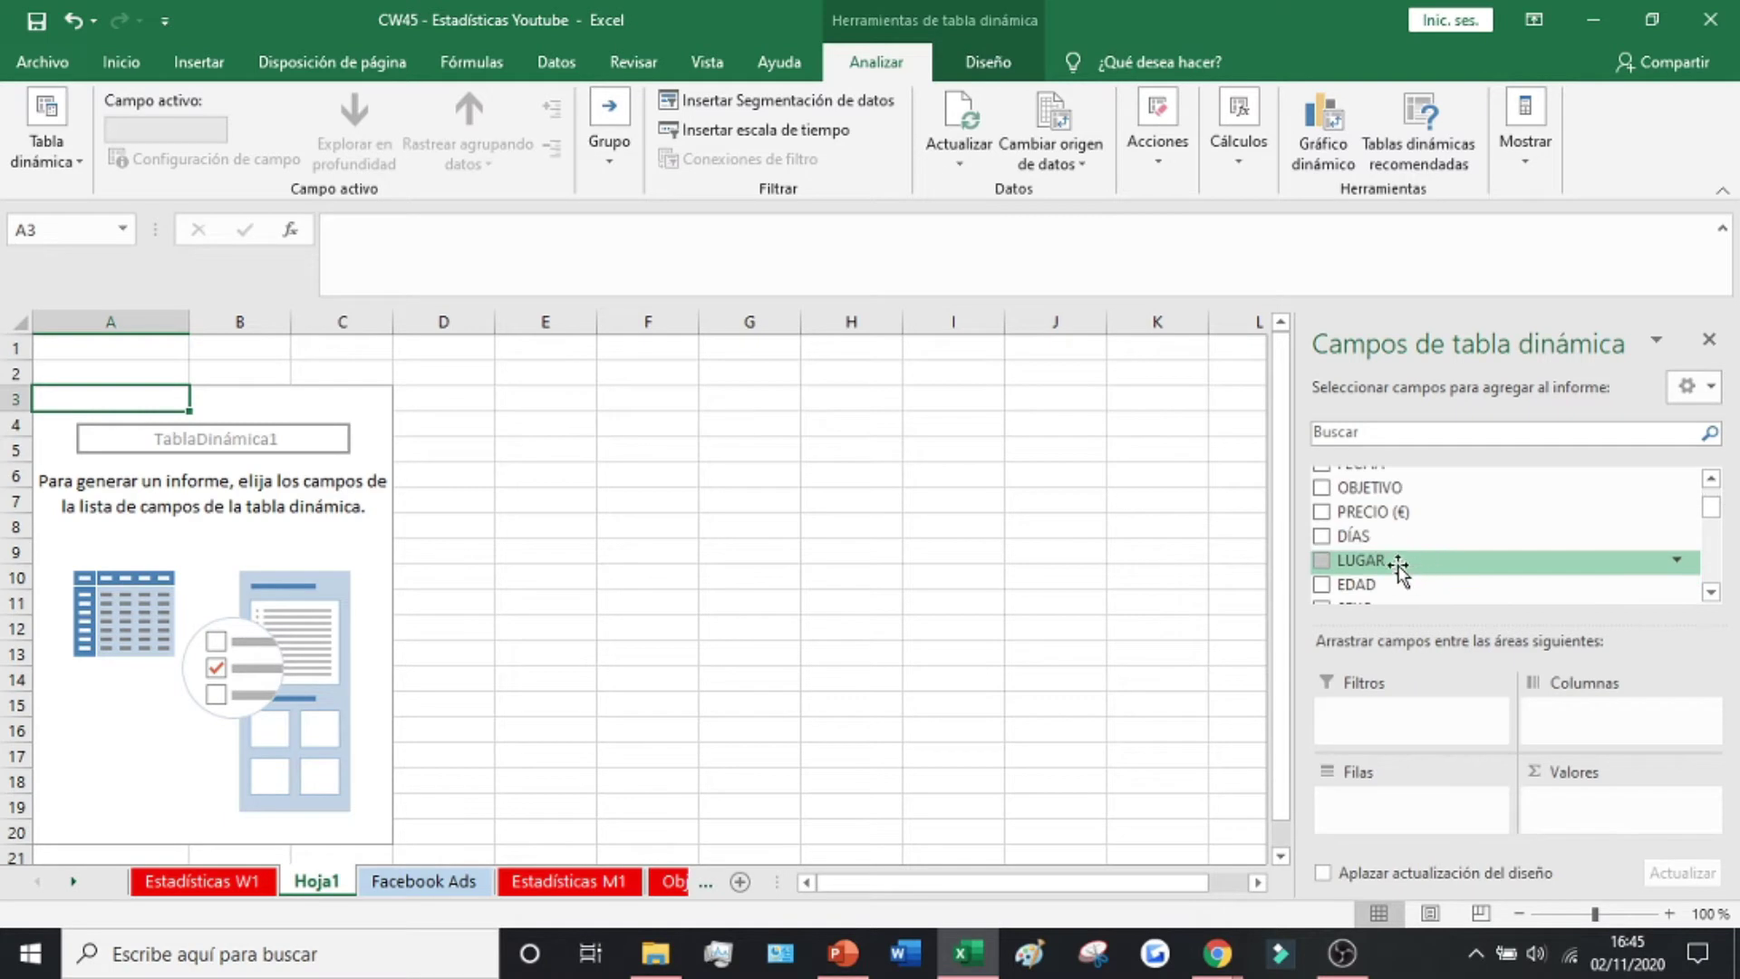
# Put LUGAR in the rows and sum ALCANCE as values, giving a total of 204464.
pyautogui.moveTo(1400, 566); pyautogui.dragTo(1405, 802)
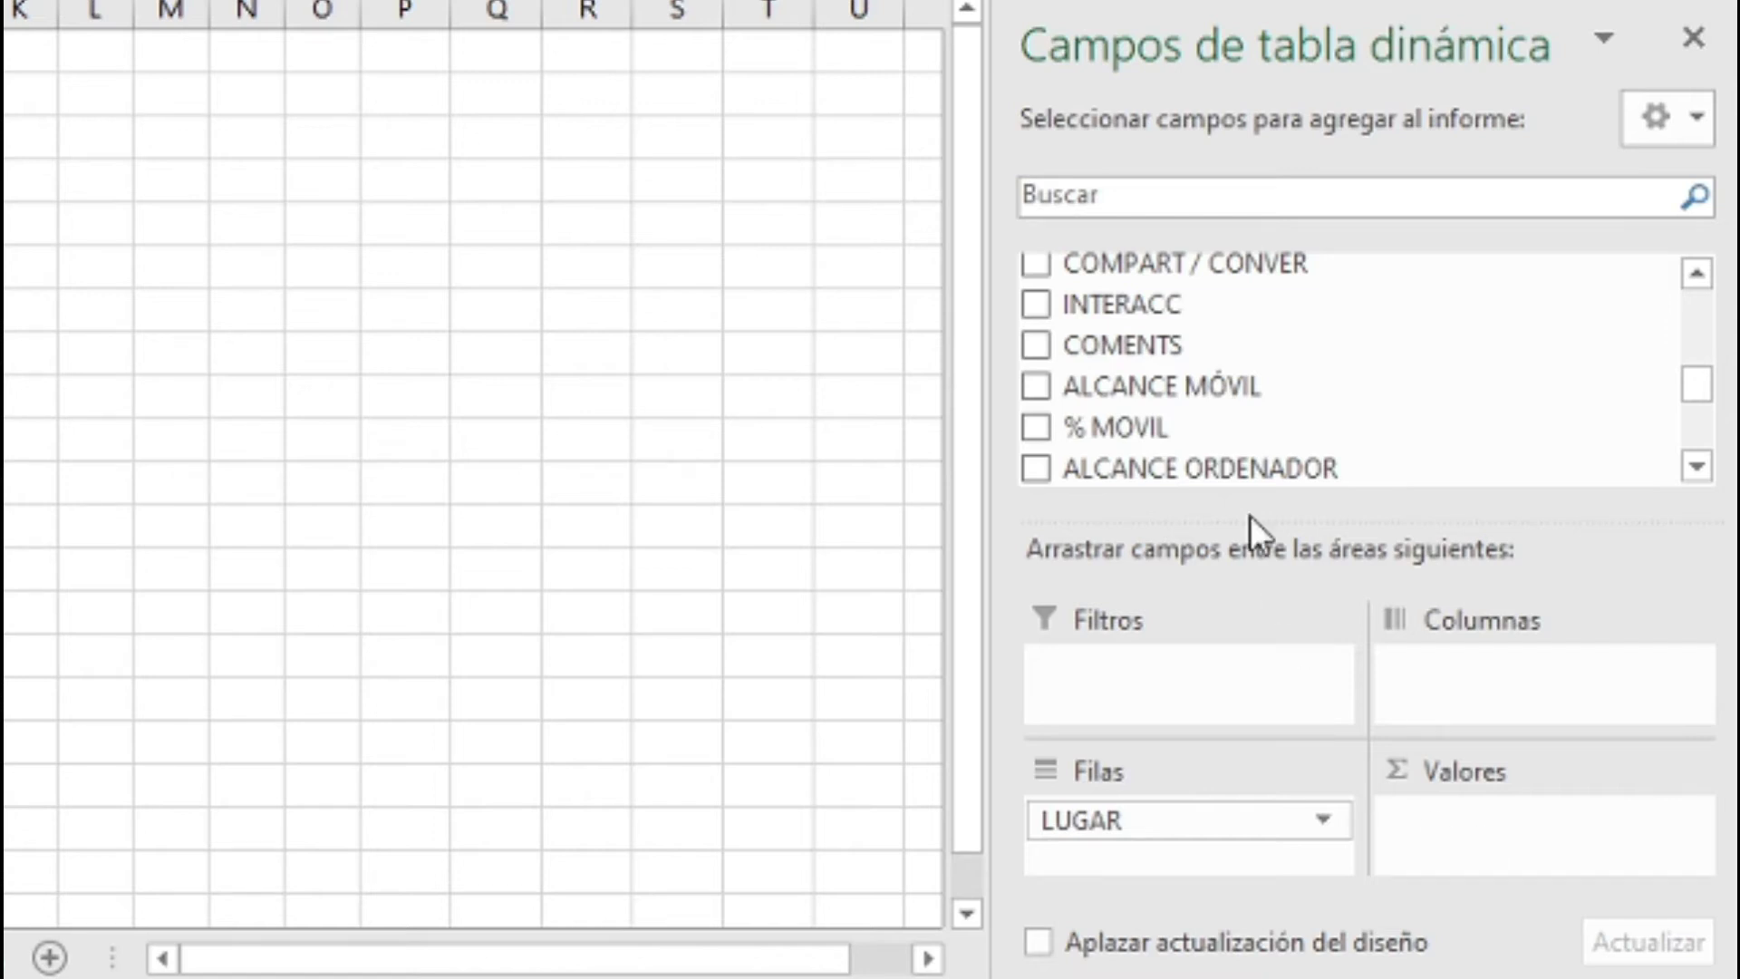
pyautogui.scroll(1, 1187, 420)
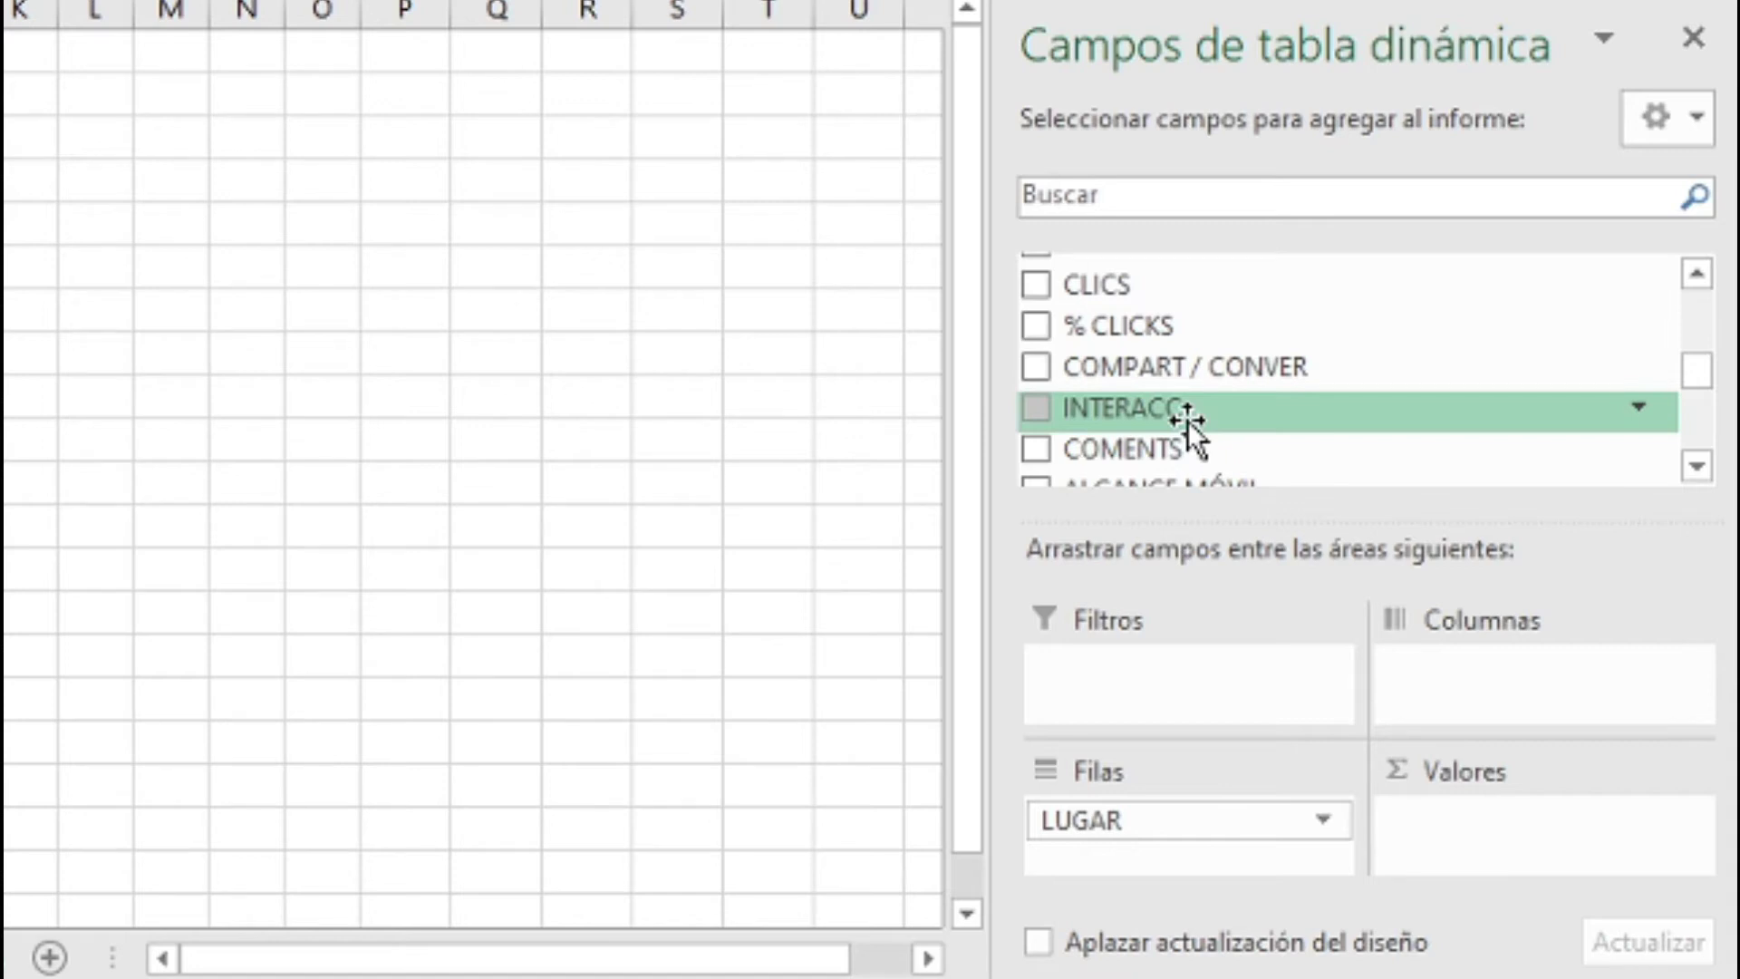
pyautogui.scroll(1, 1187, 420)
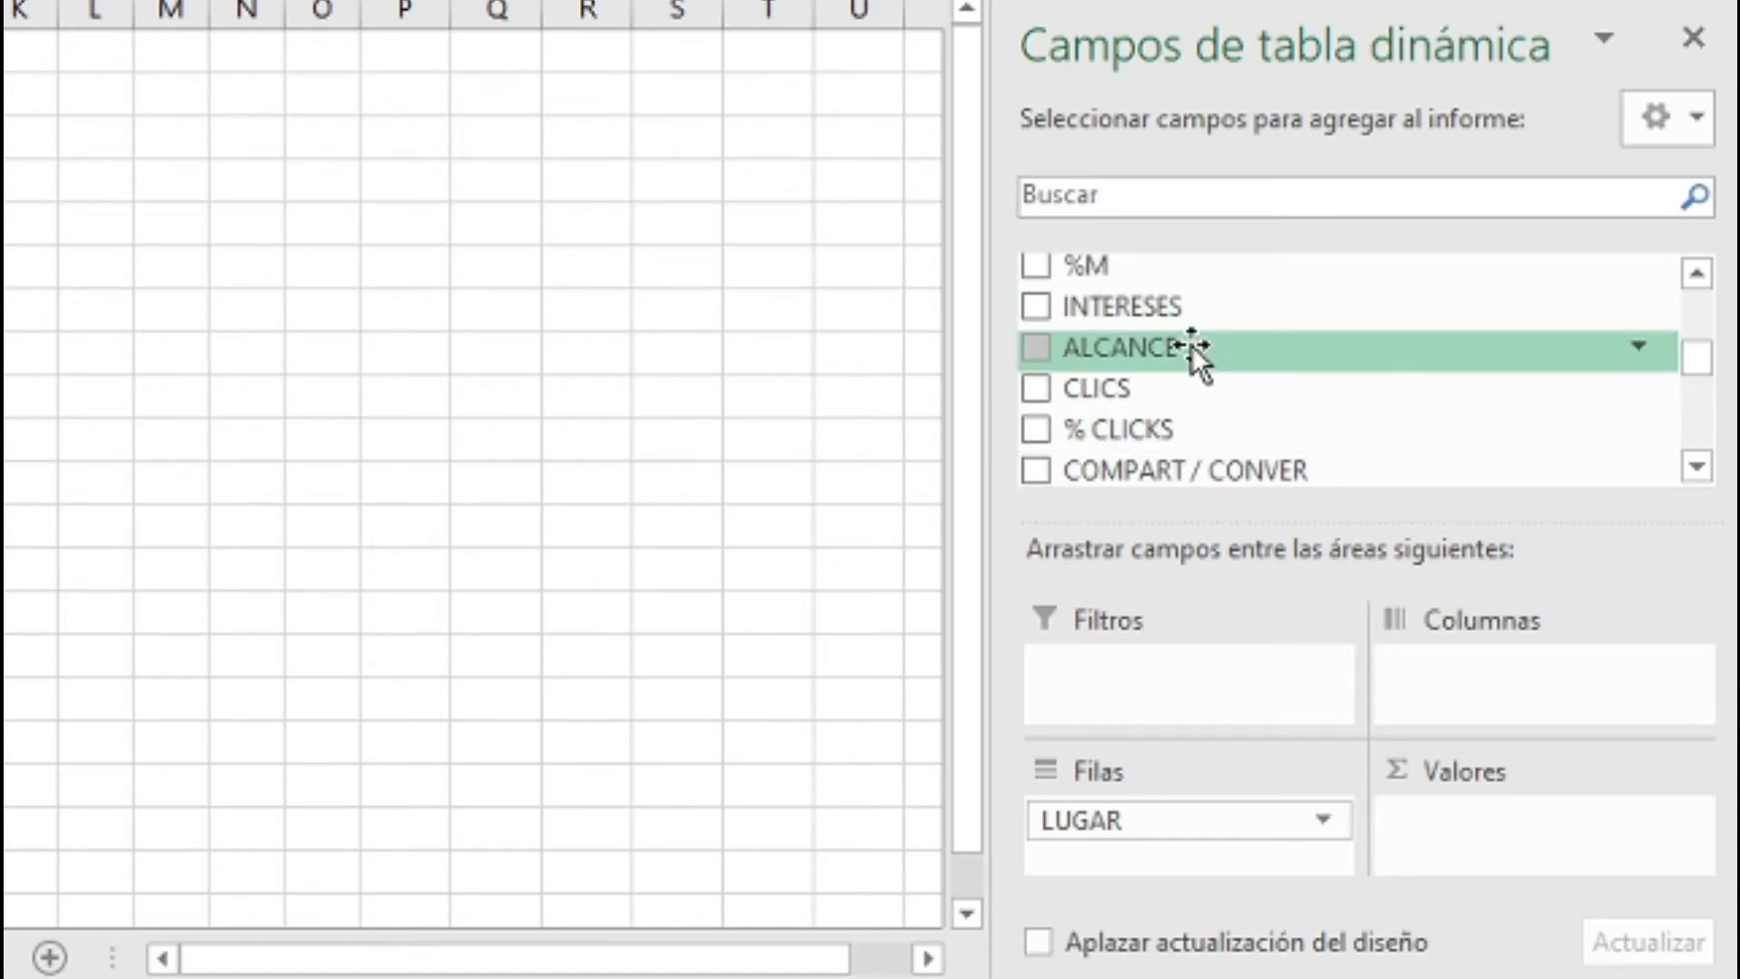
pyautogui.moveTo(1192, 345); pyautogui.dragTo(1455, 817)
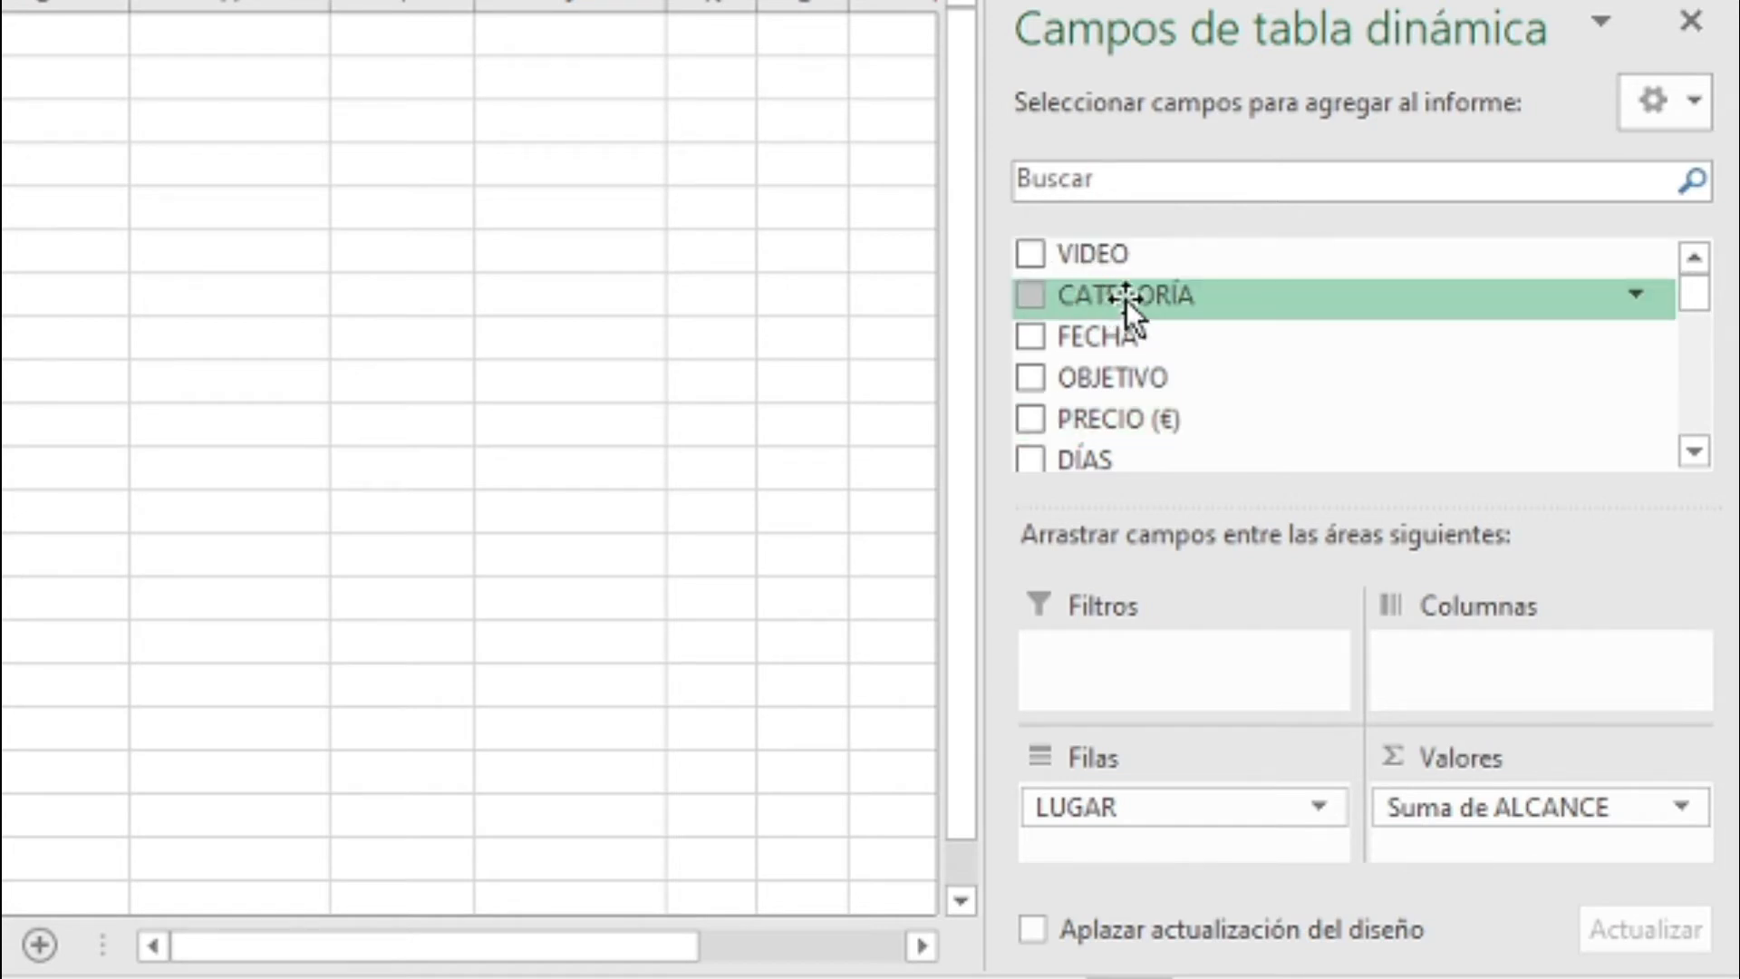
# Add CATEGORÍA as columns, splitting ALCANCE into AMAZON, ANIME, CELULAR, GOOGLE, PLATAFORMAS, PROGRAMA, WINDOWS 10 and YOUTUBE.
pyautogui.moveTo(1126, 299); pyautogui.dragTo(1481, 671)
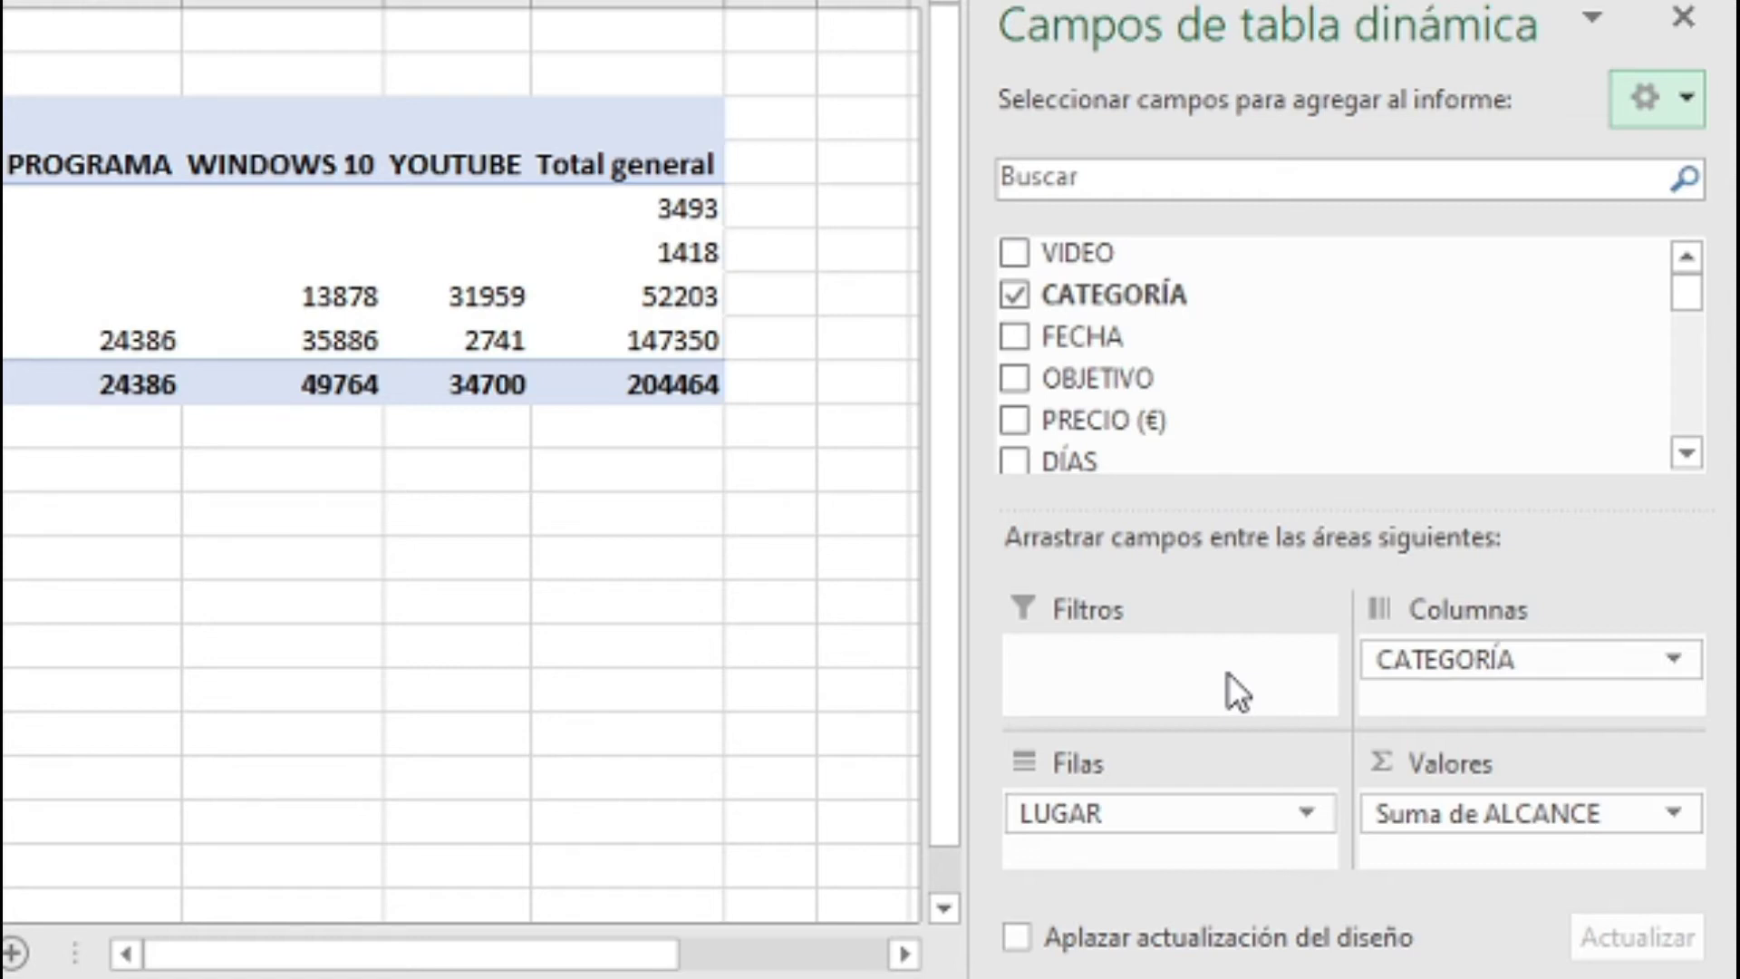
# Add OBJETIVO as a report filter set to 'Interacciones con la publicación'.
pyautogui.moveTo(1133, 379)
pyautogui.mouseDown()
pyautogui.moveTo(1219, 535)
pyautogui.moveTo(1169, 657)
pyautogui.mouseUp()
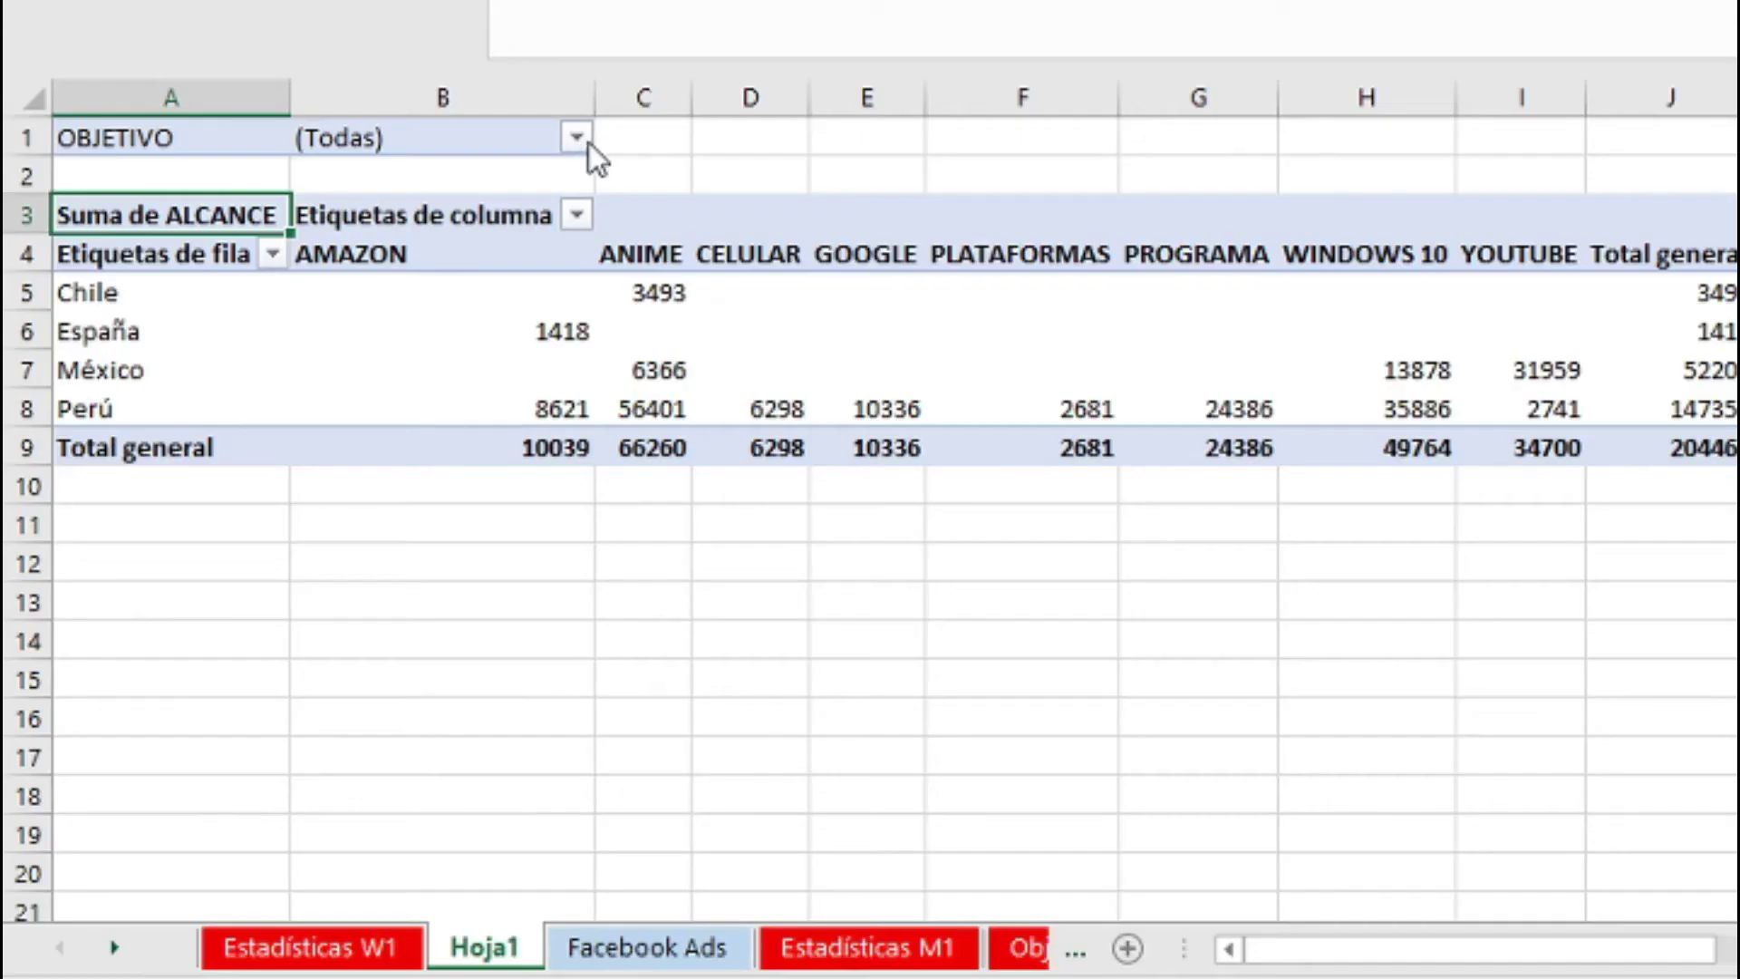
pyautogui.click(377, 350)
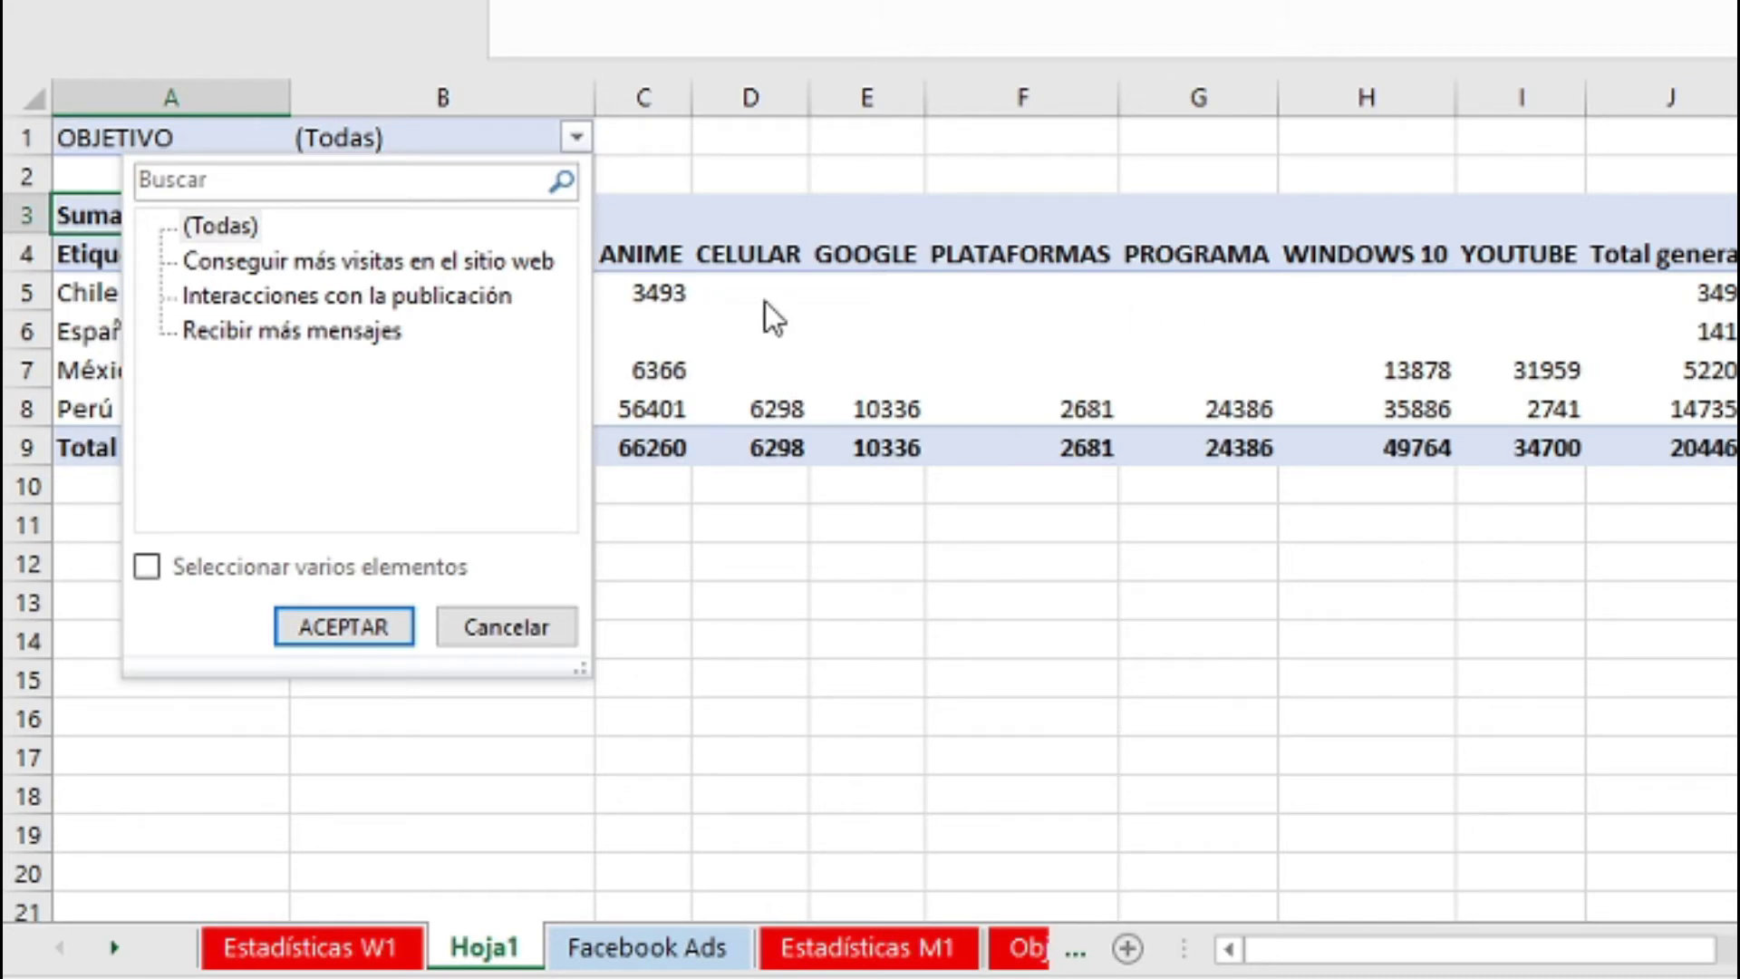
pyautogui.click(455, 292)
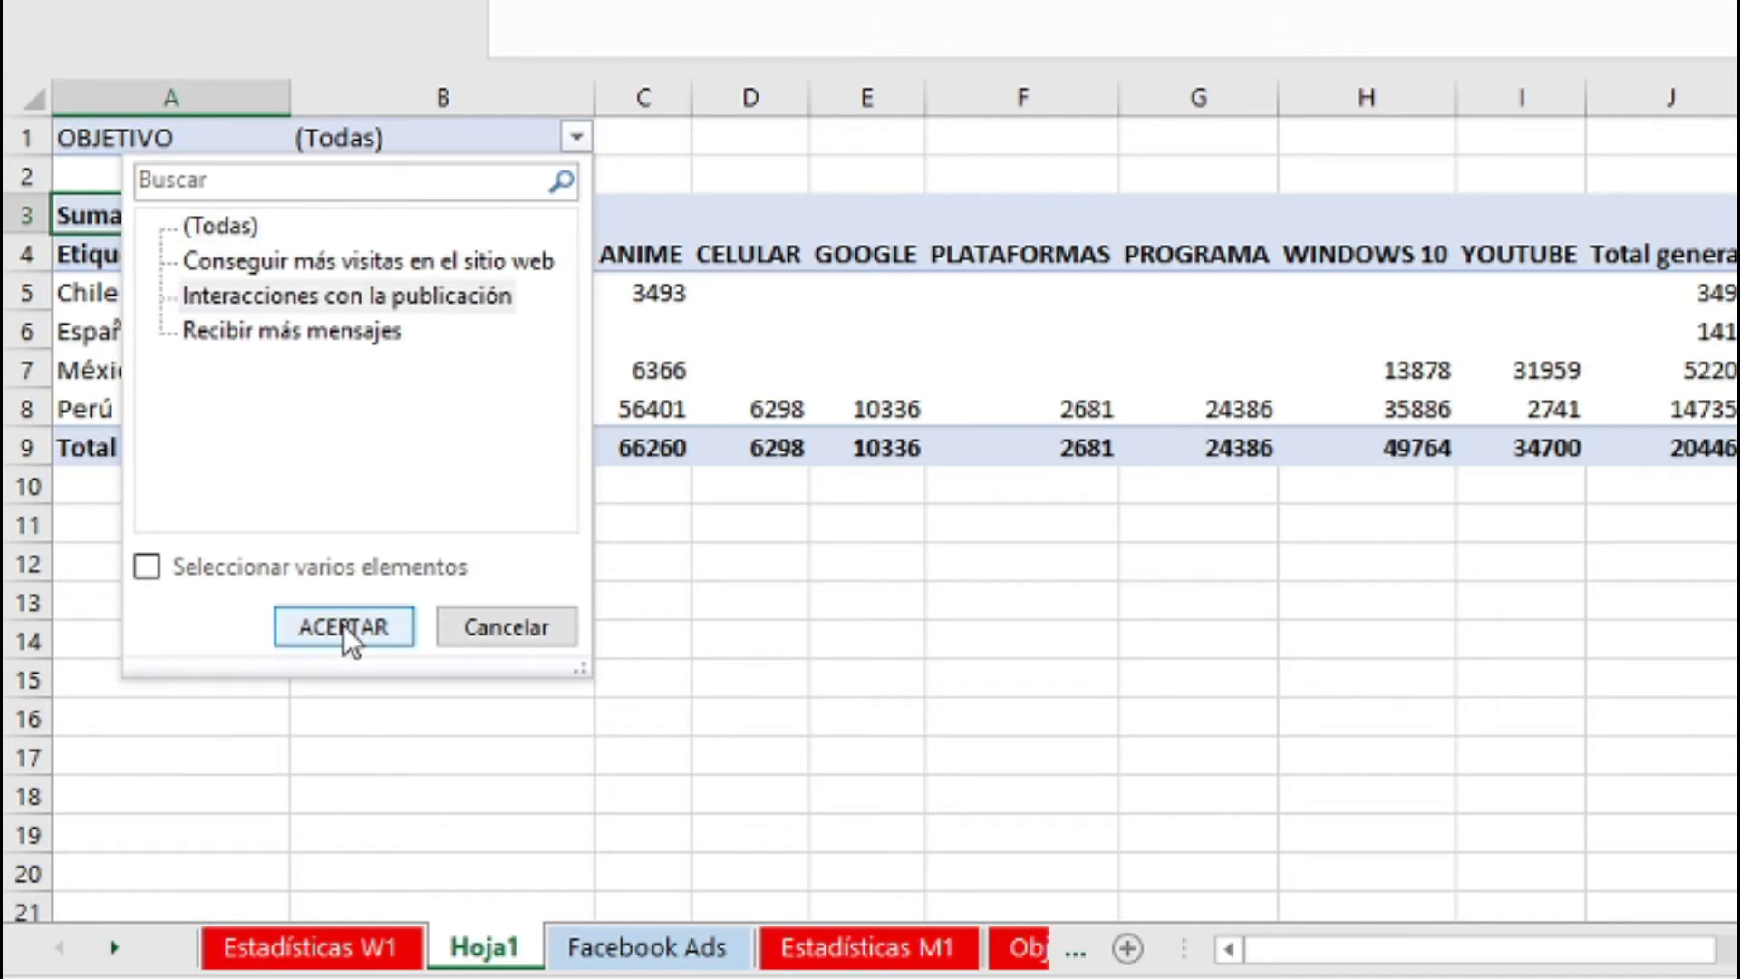
pyautogui.click(343, 625)
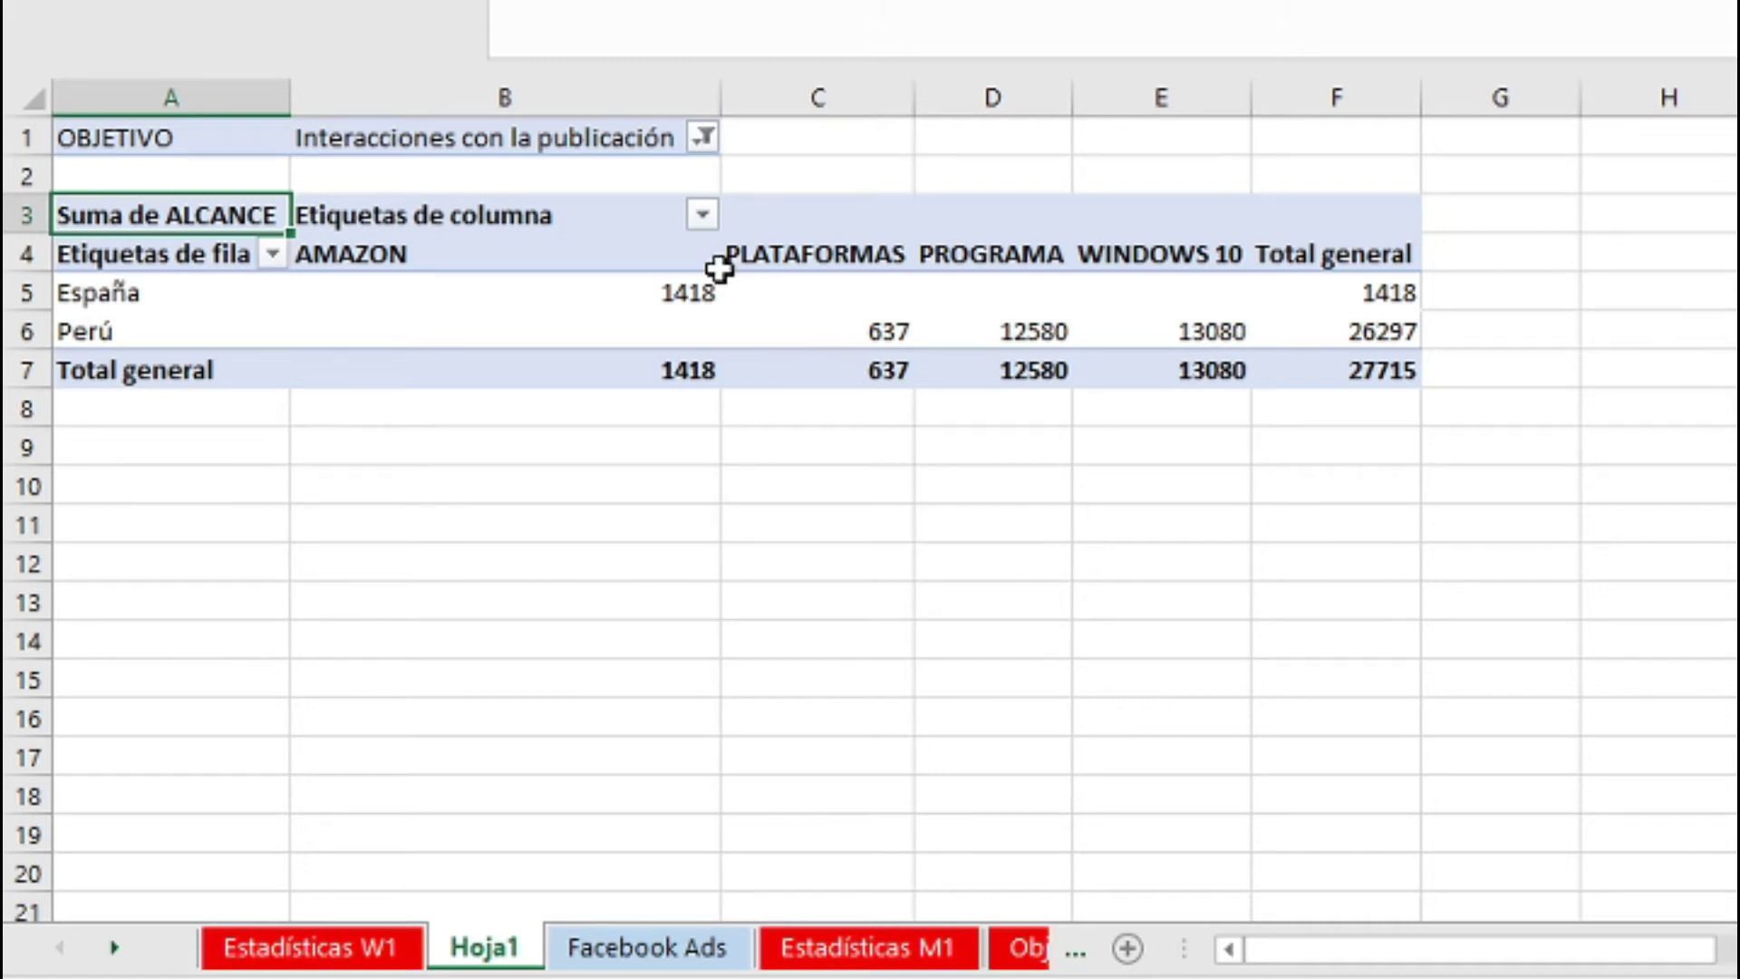
# Change the OBJETIVO filter to 'Conseguir más visitas en el sitio web'.
pyautogui.click(703, 139)
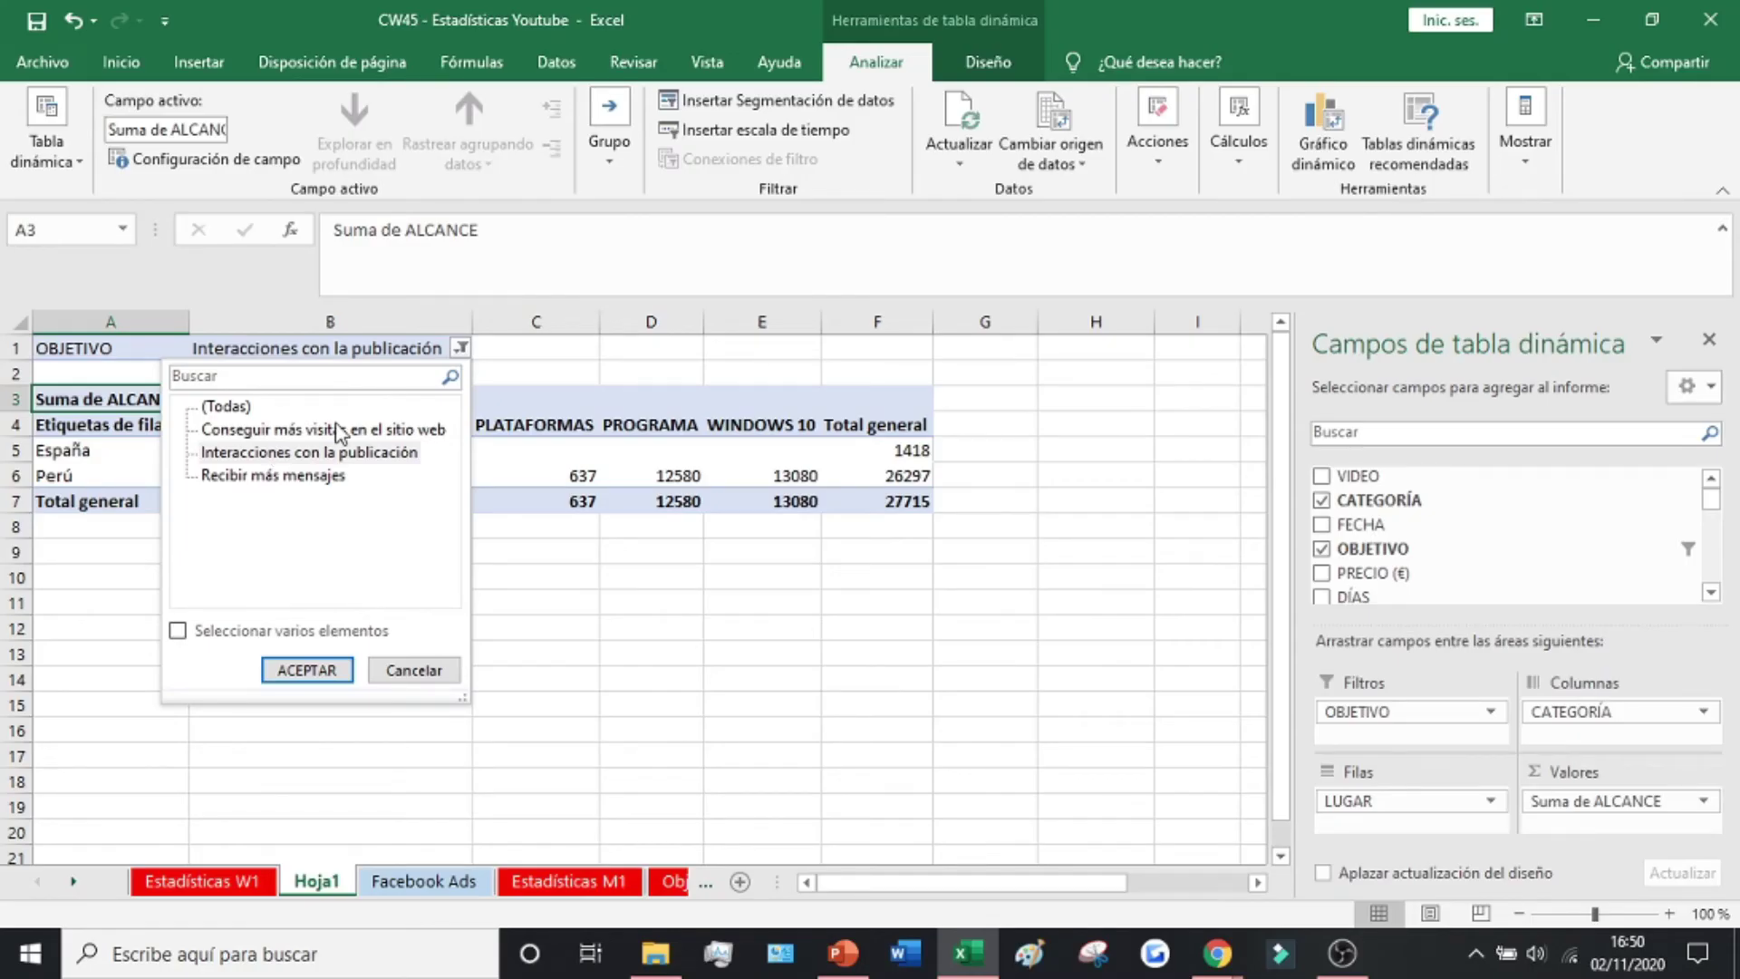
pyautogui.click(339, 429)
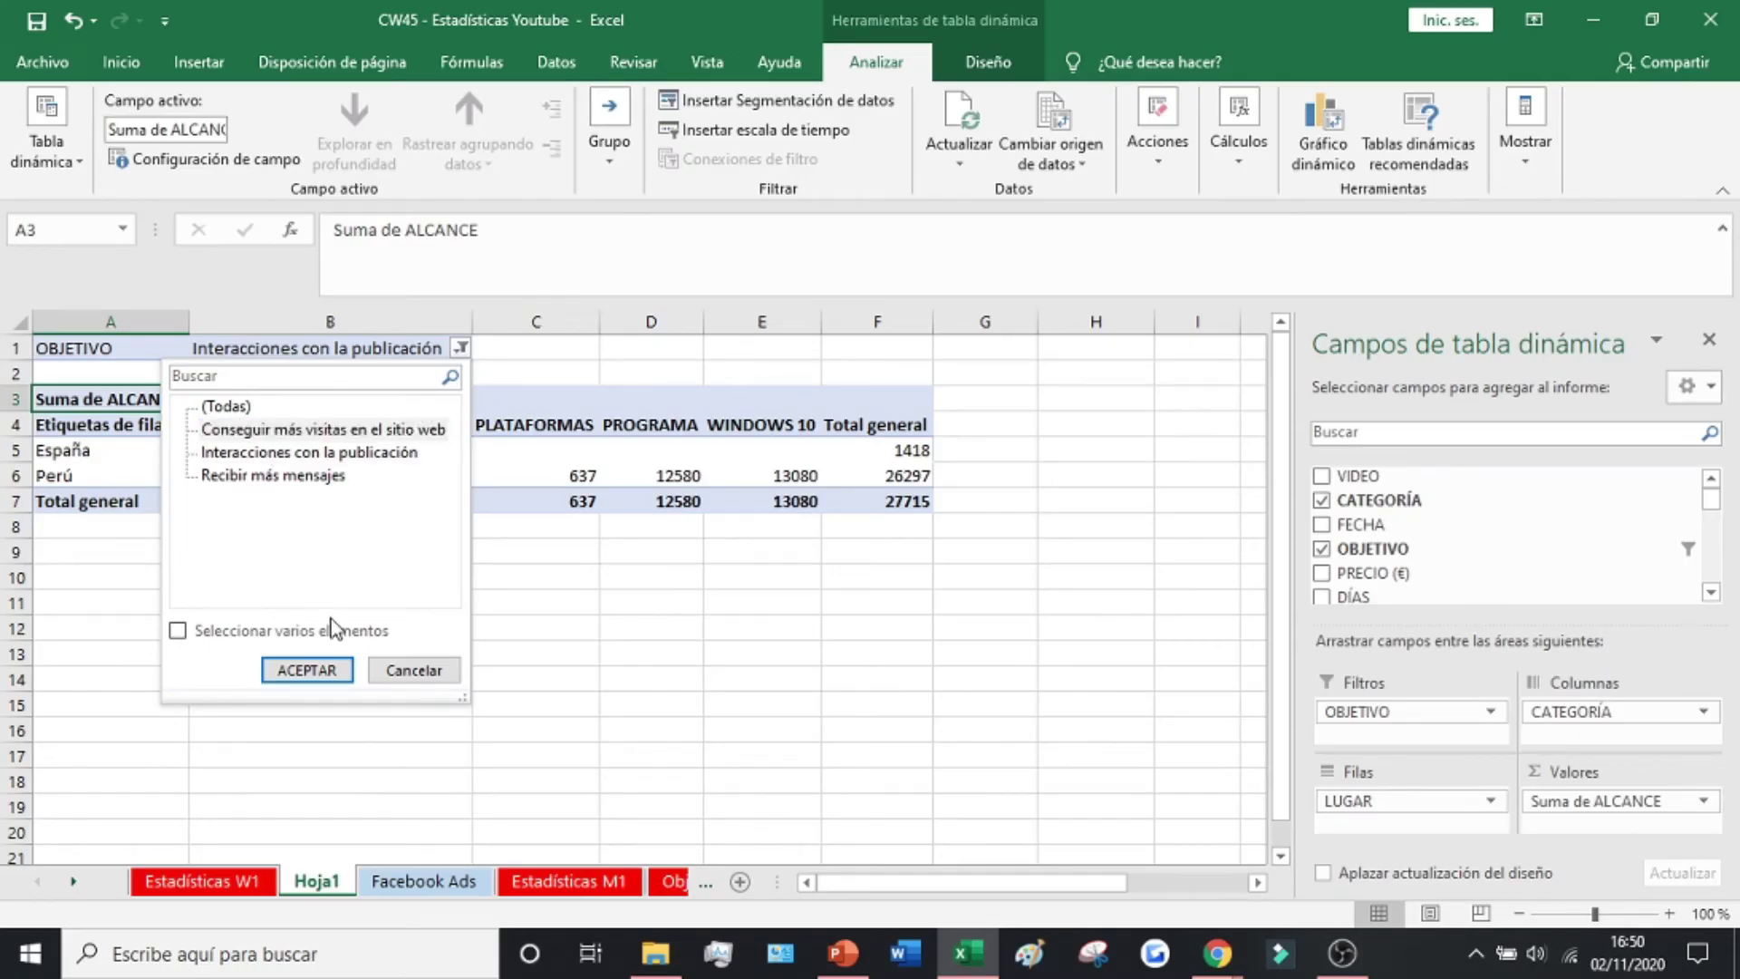
pyautogui.click(331, 670)
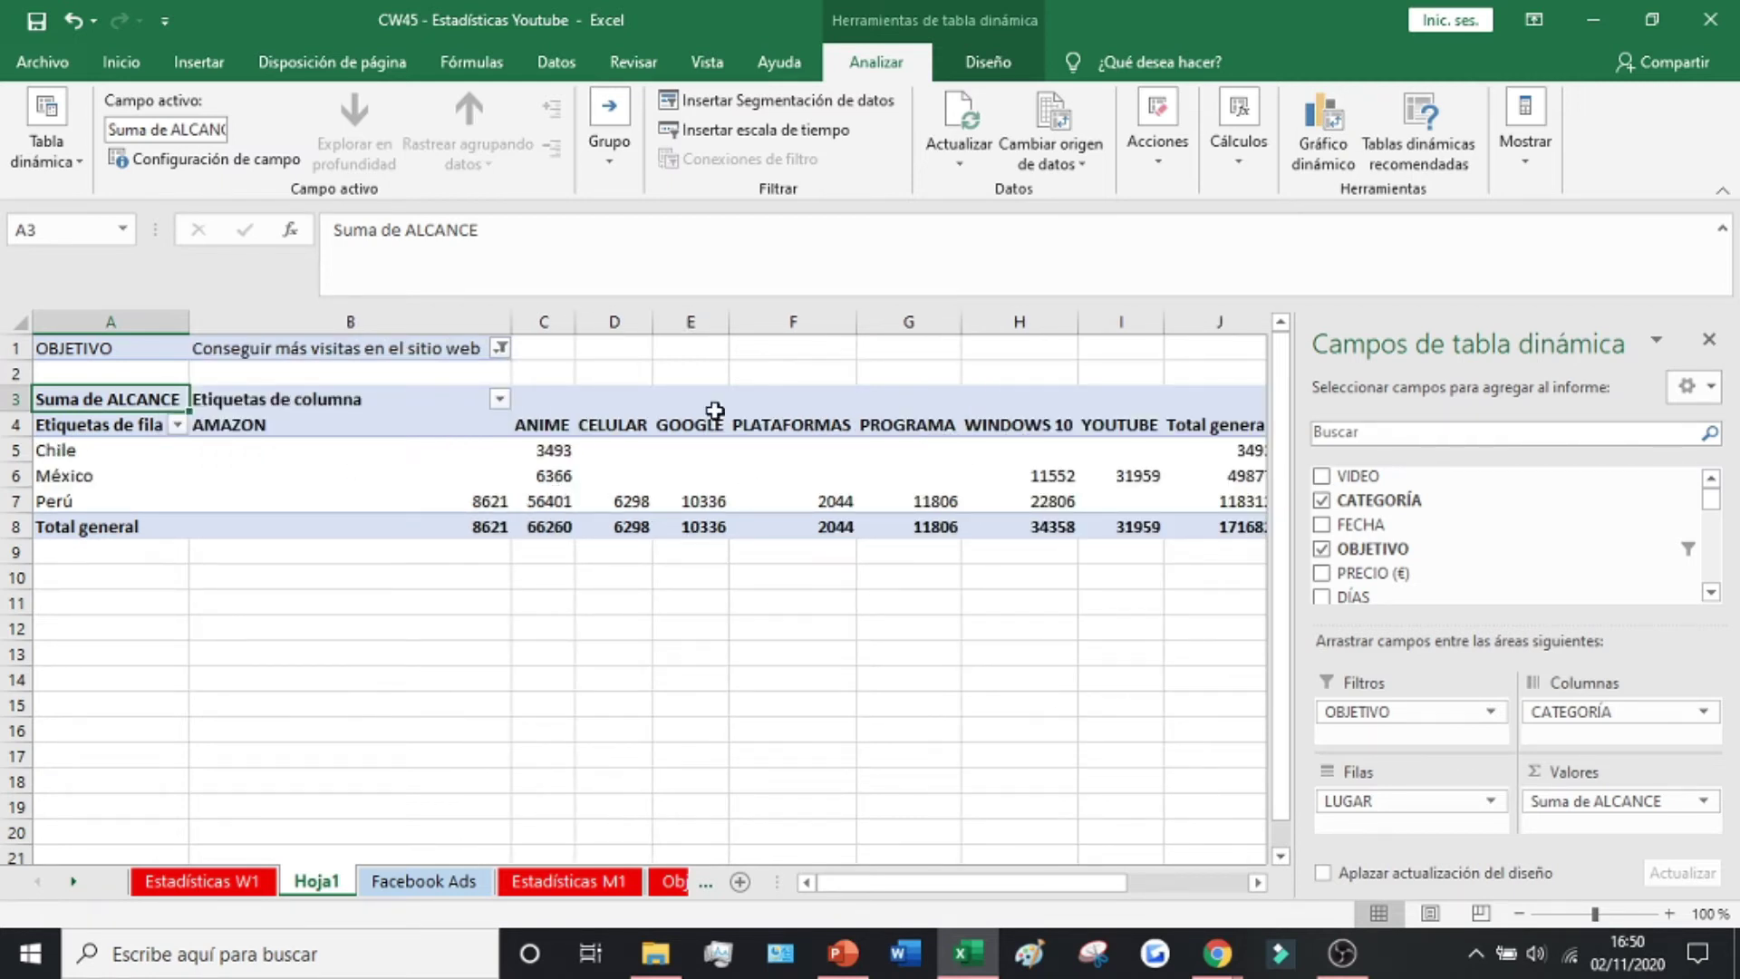
# Remove OBJETIVO from the filters, then select the Total general row and grand total cell J9.
pyautogui.moveTo(1370, 710); pyautogui.dragTo(1441, 530)
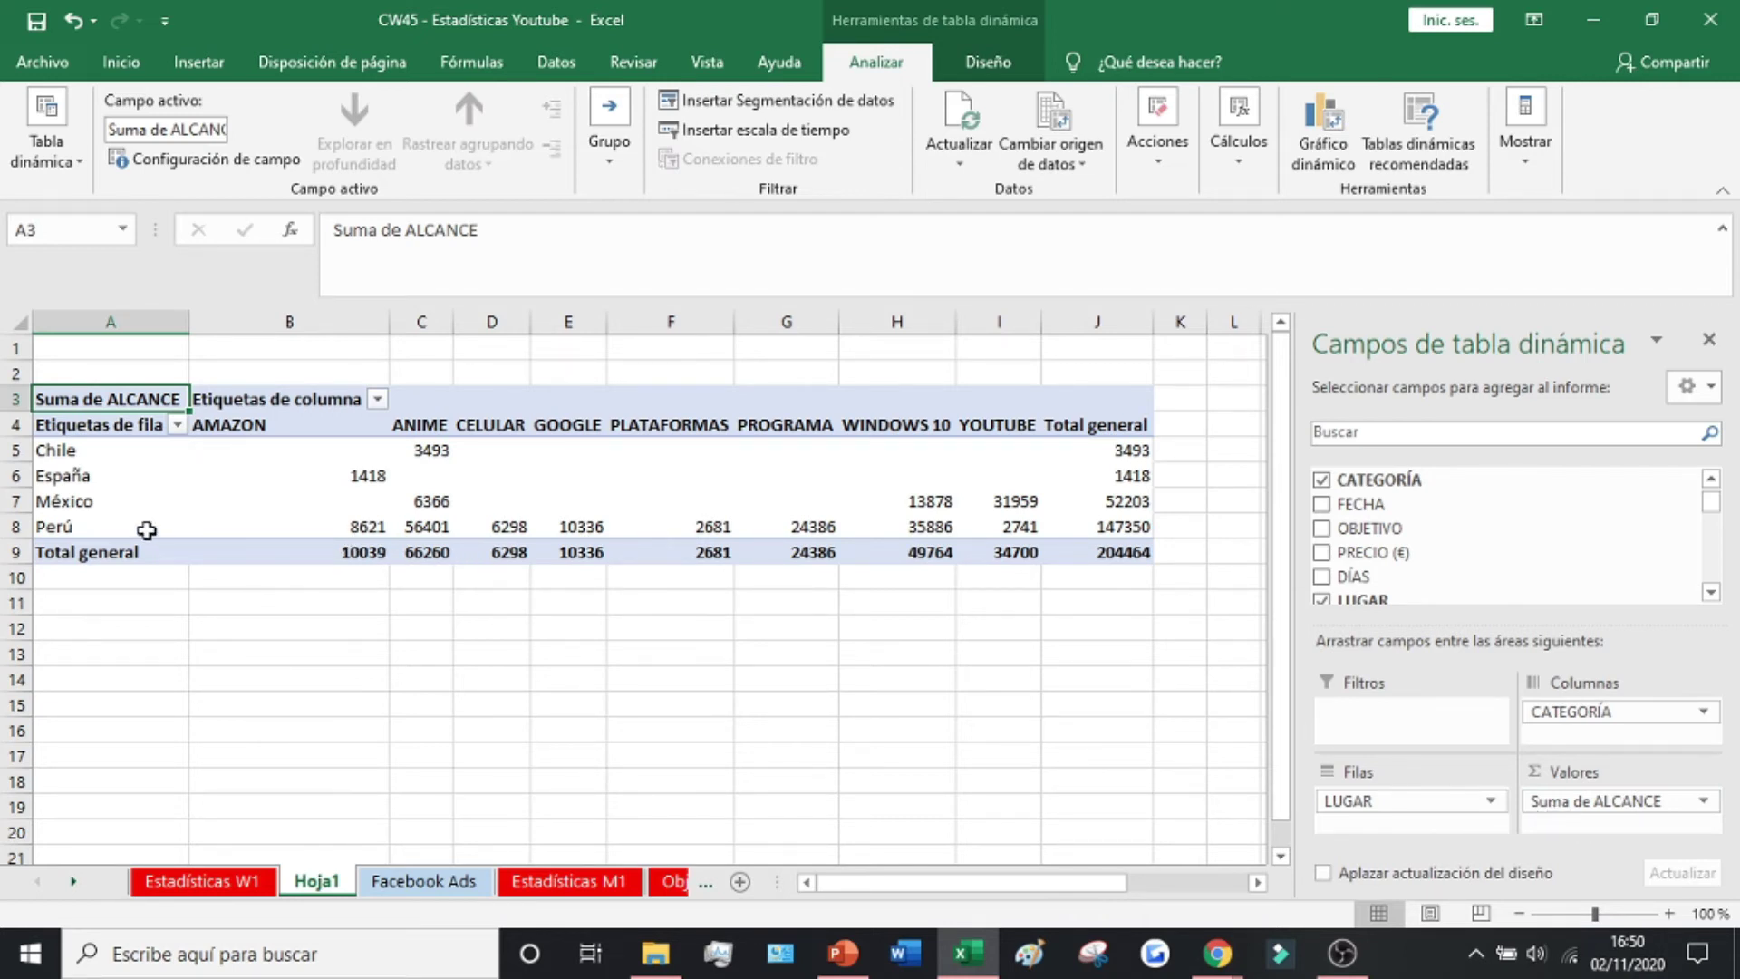
pyautogui.moveTo(108, 552); pyautogui.dragTo(1056, 559)
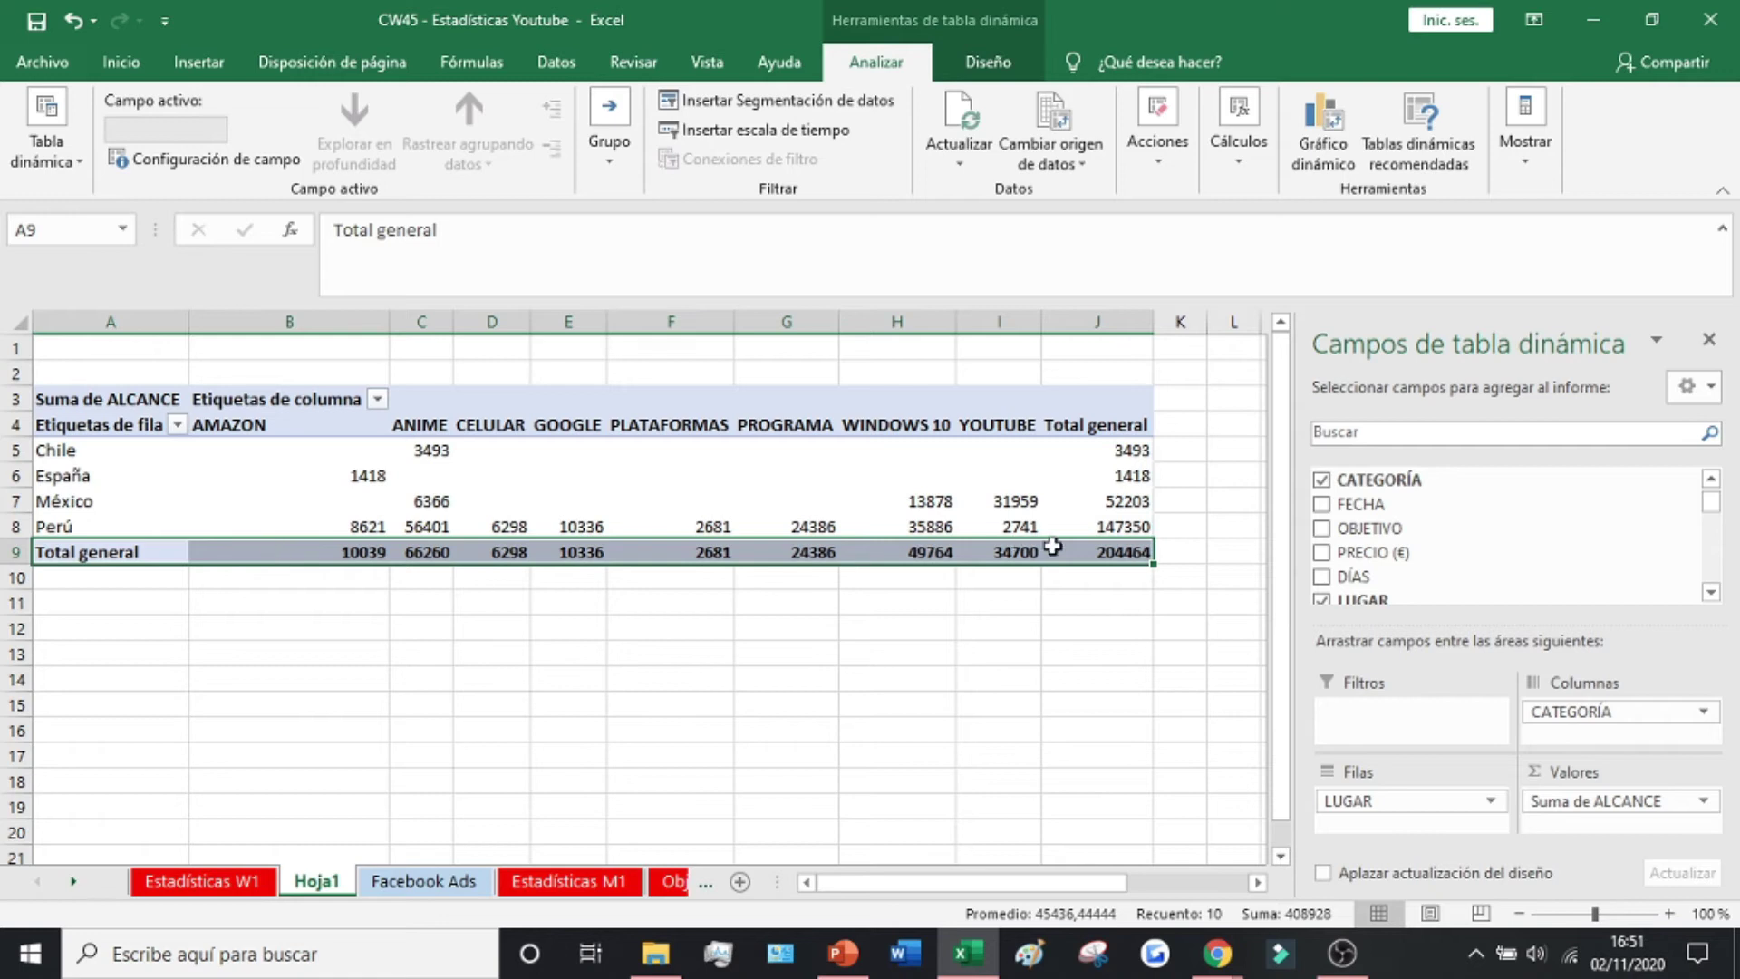
pyautogui.click(1131, 555)
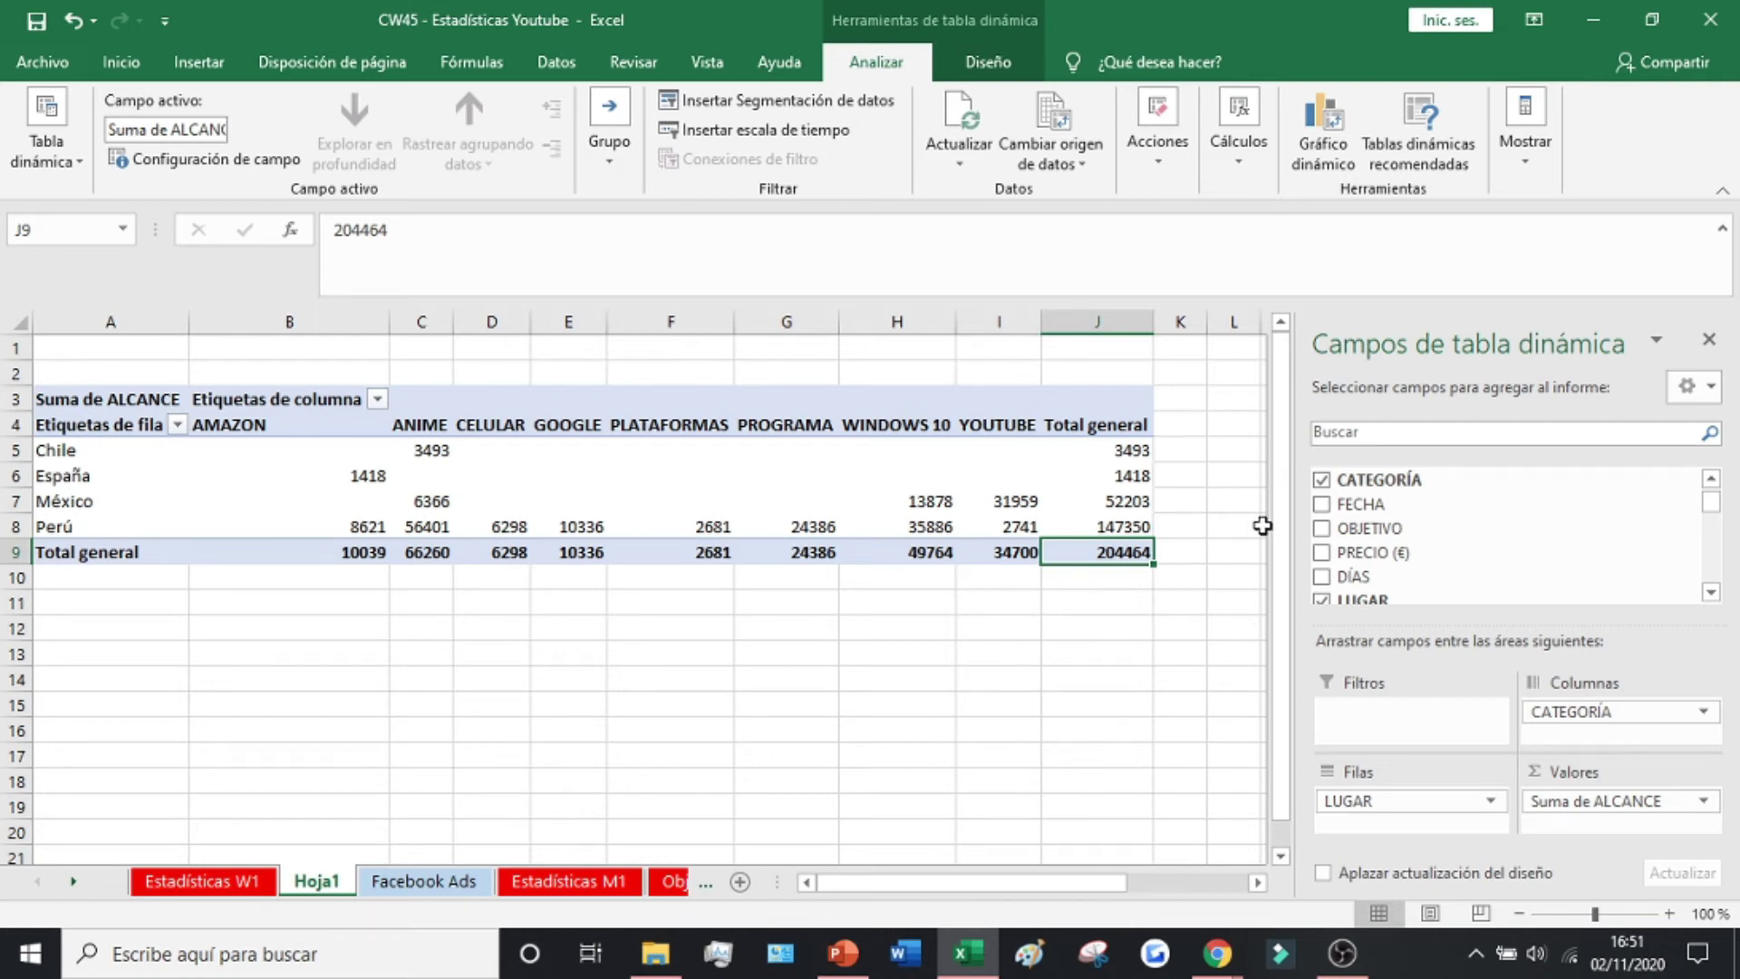
# Change the ALCANCE value field summary from Suma to Promedio.
pyautogui.click(1704, 802)
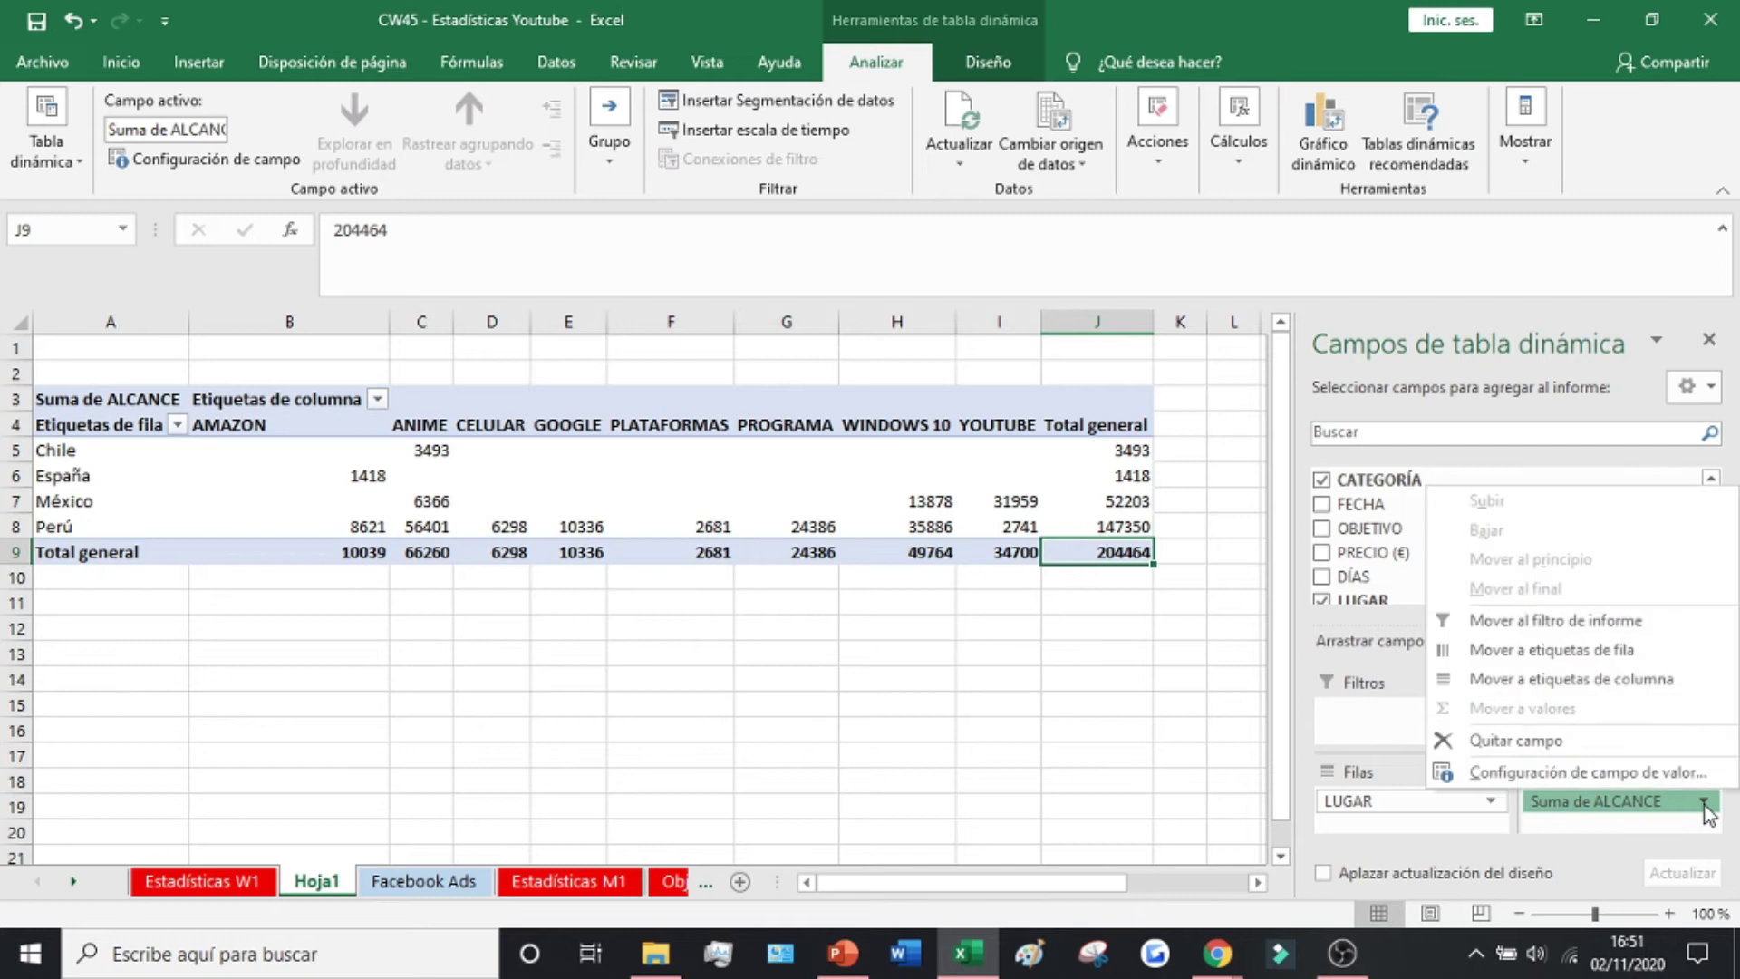
pyautogui.click(1636, 772)
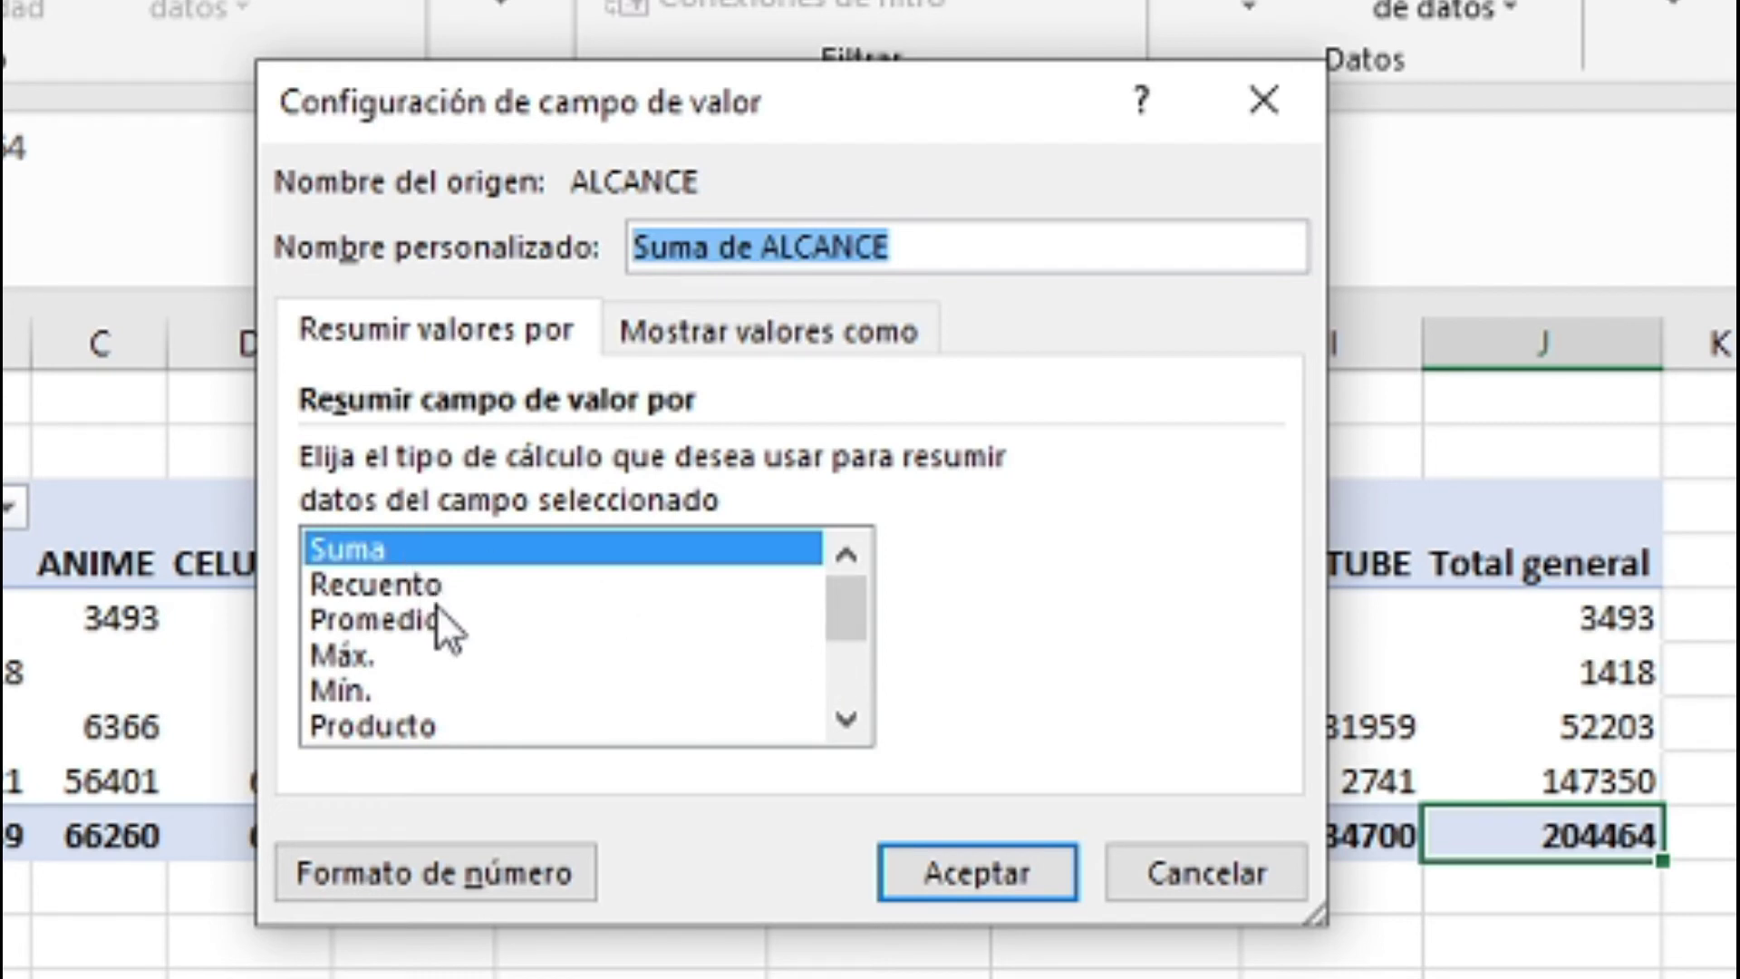
pyautogui.scroll(-1, 453, 632)
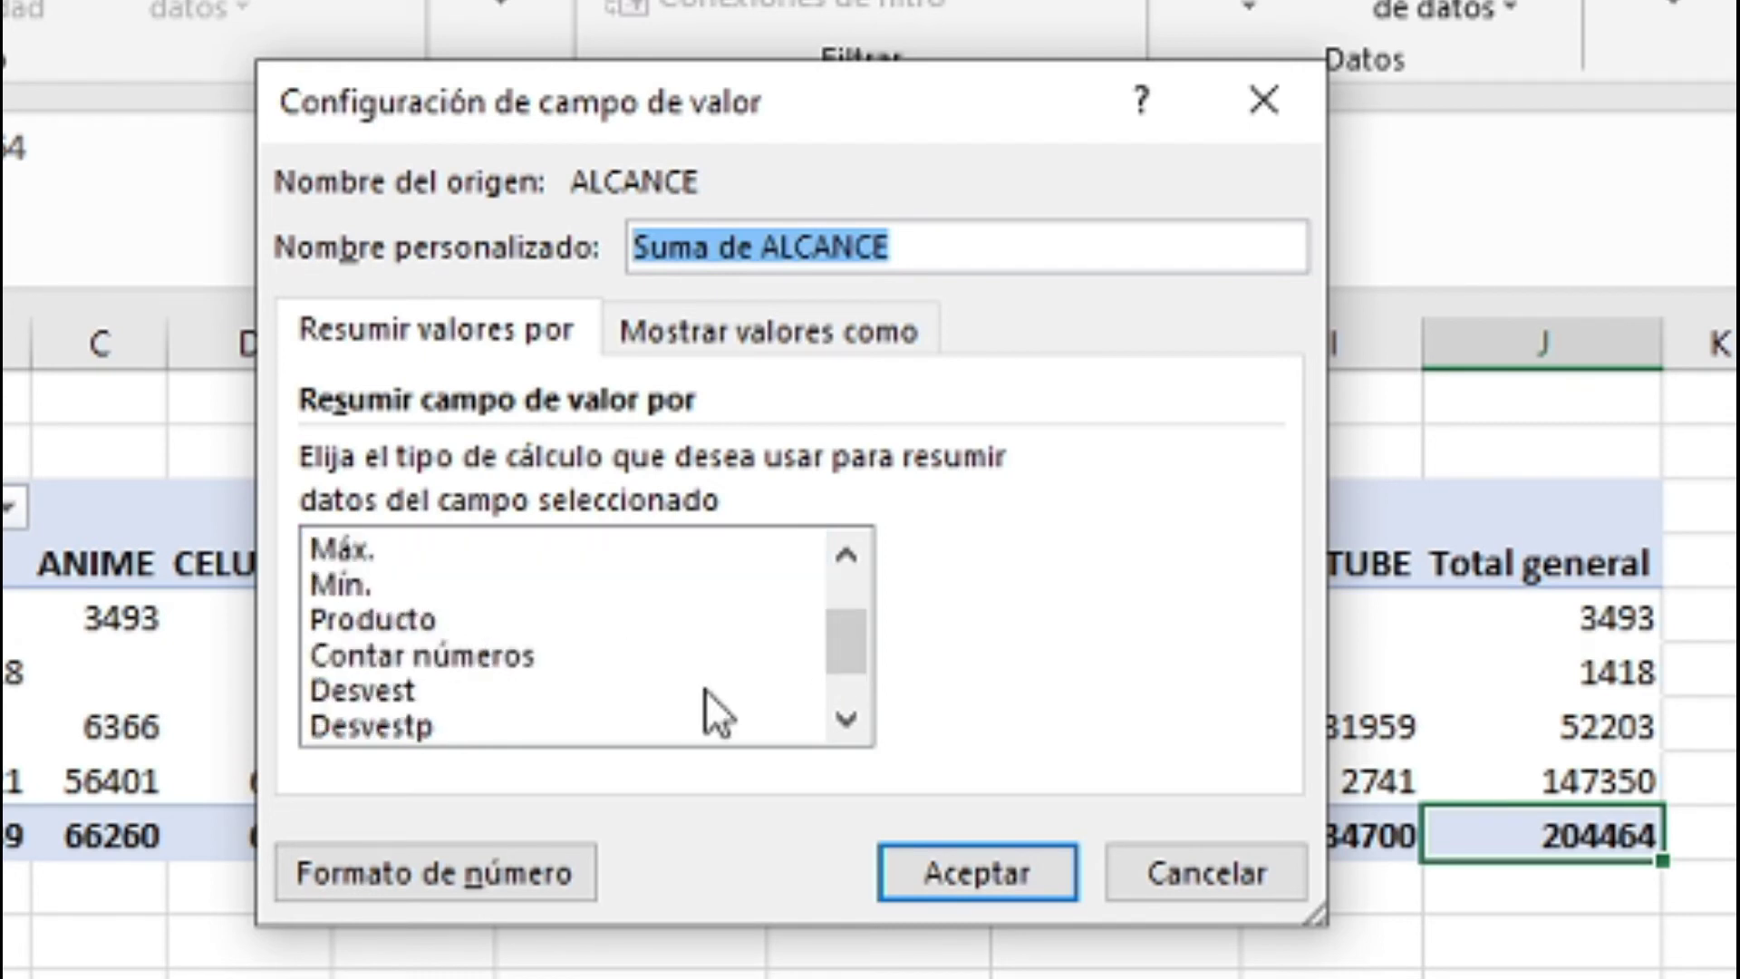
pyautogui.scroll(-1, 600, 654)
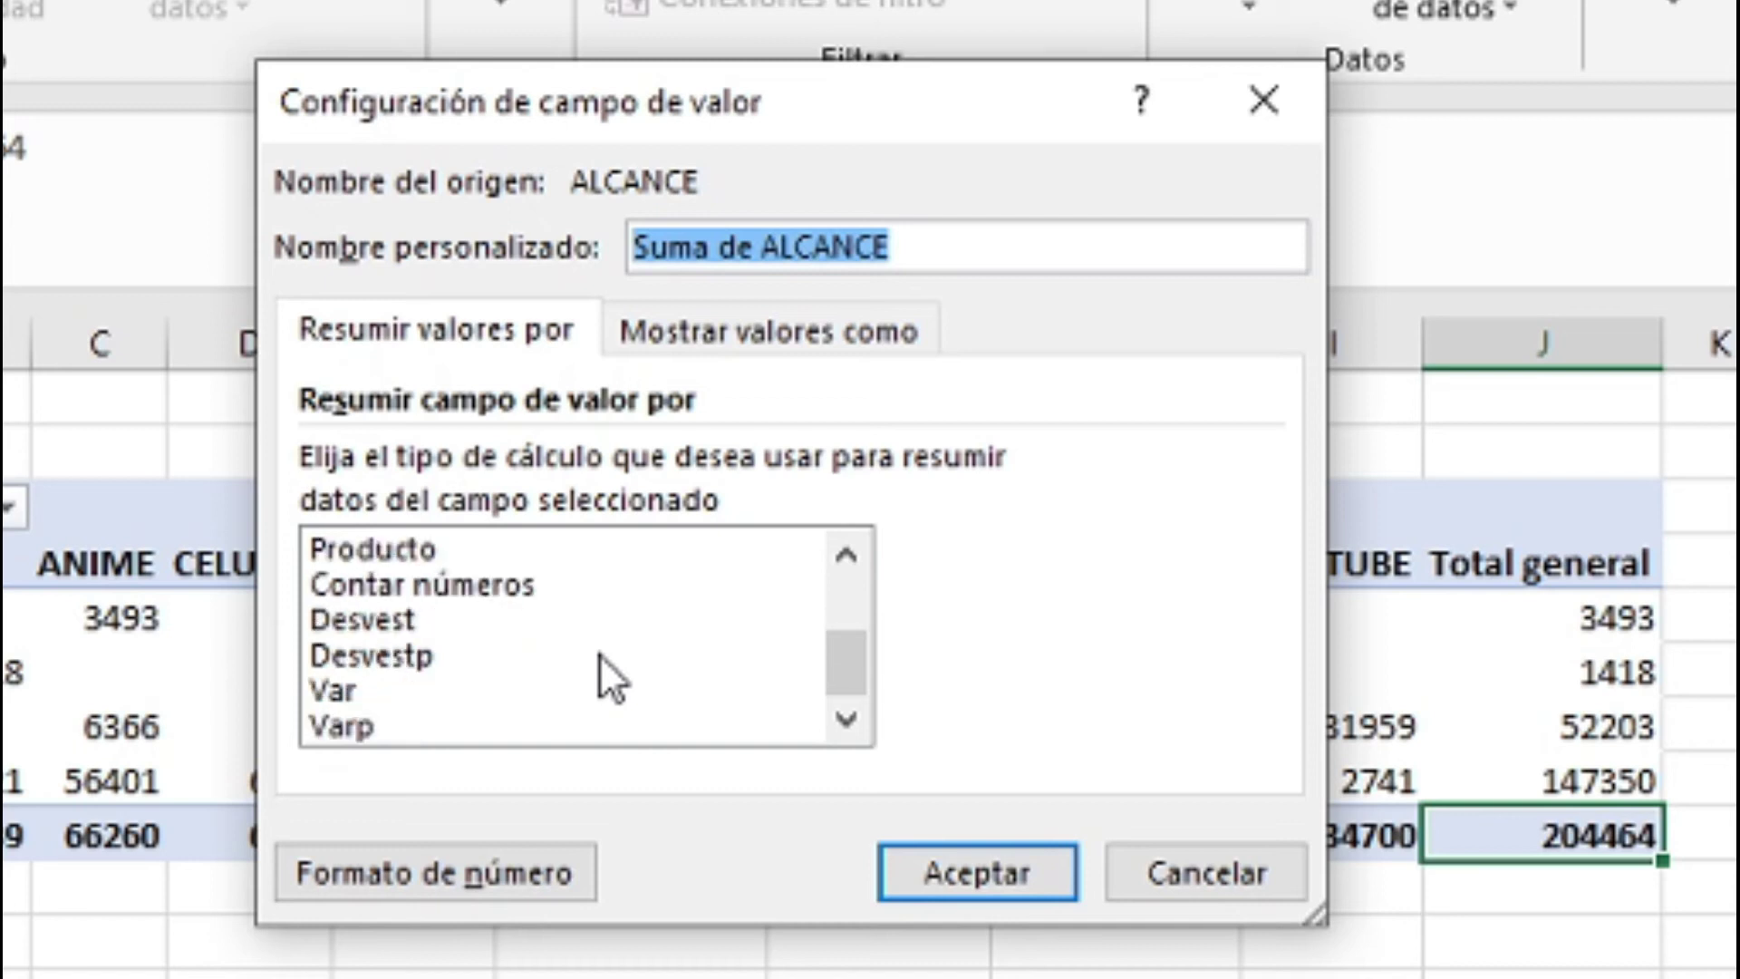
pyautogui.scroll(1, 600, 654)
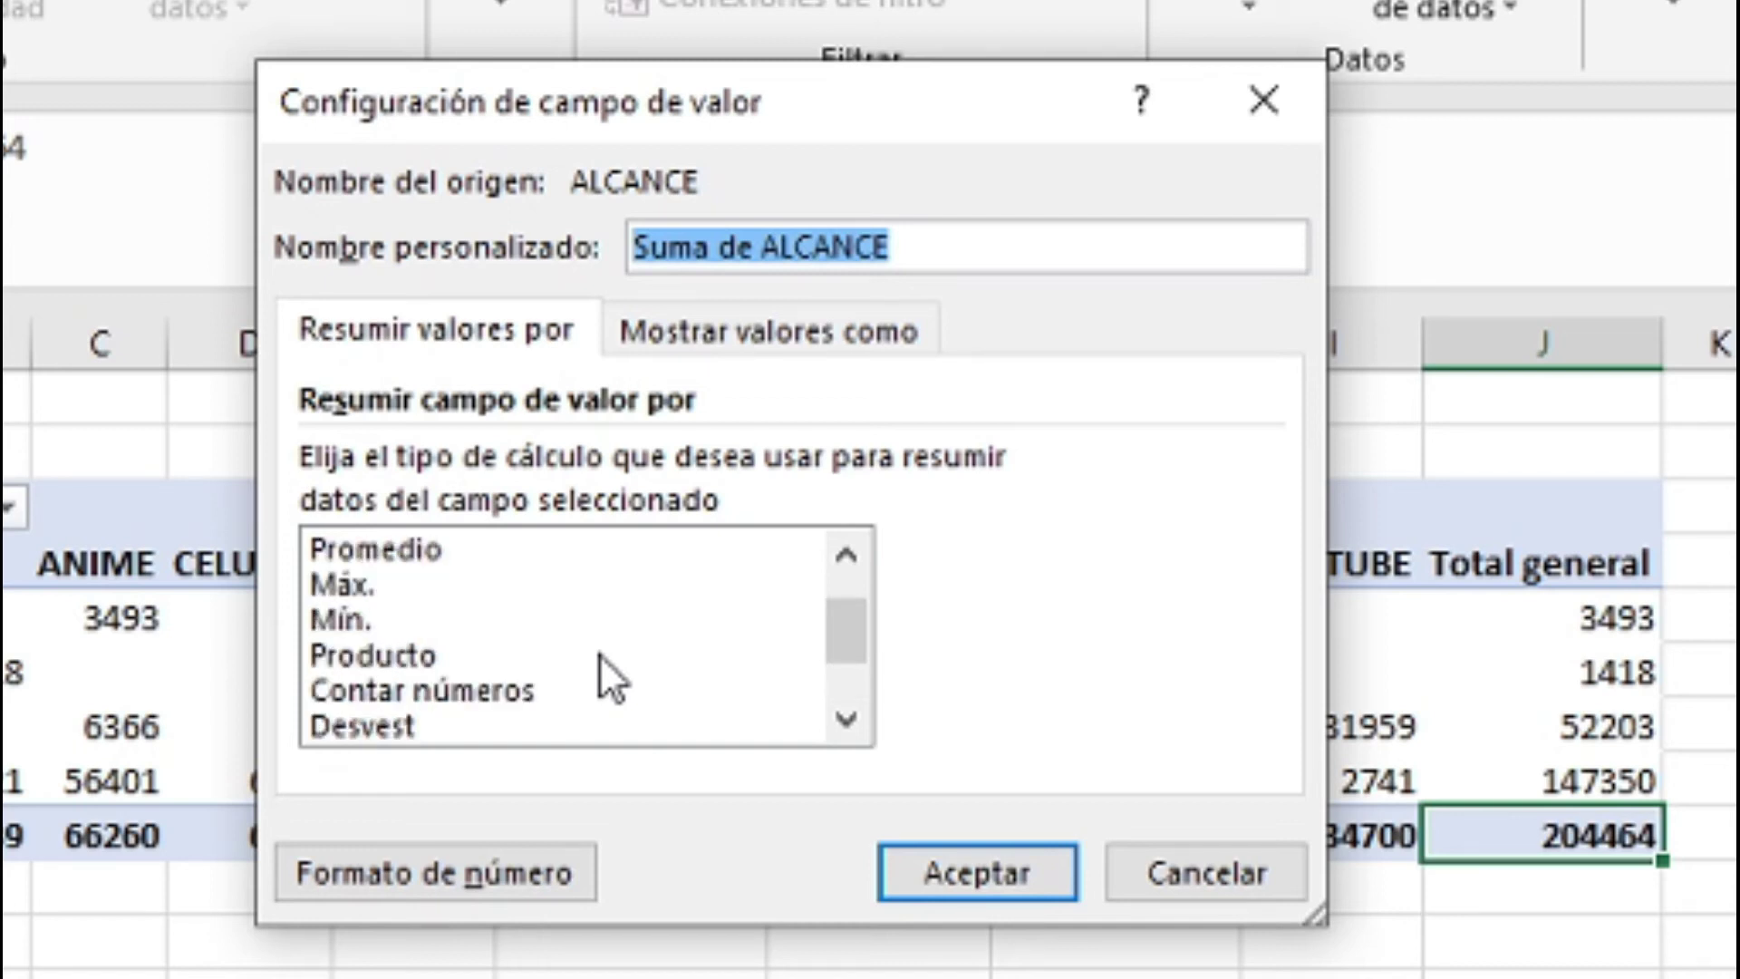
pyautogui.scroll(1, 600, 655)
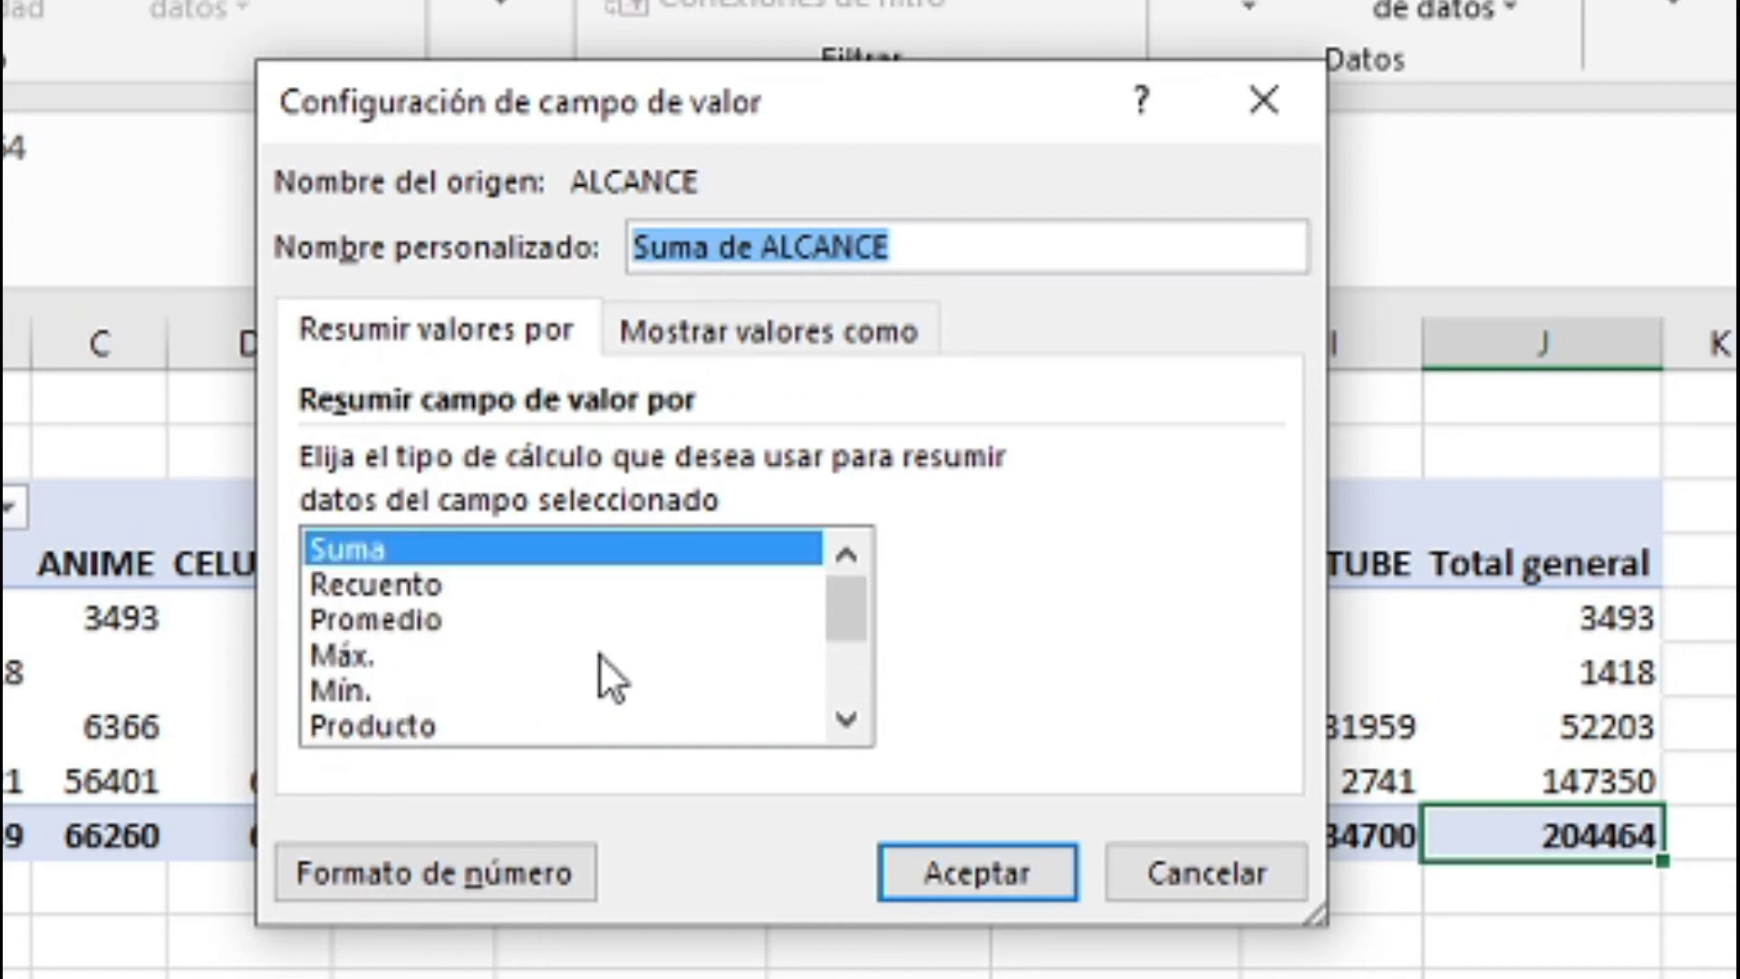
pyautogui.click(420, 618)
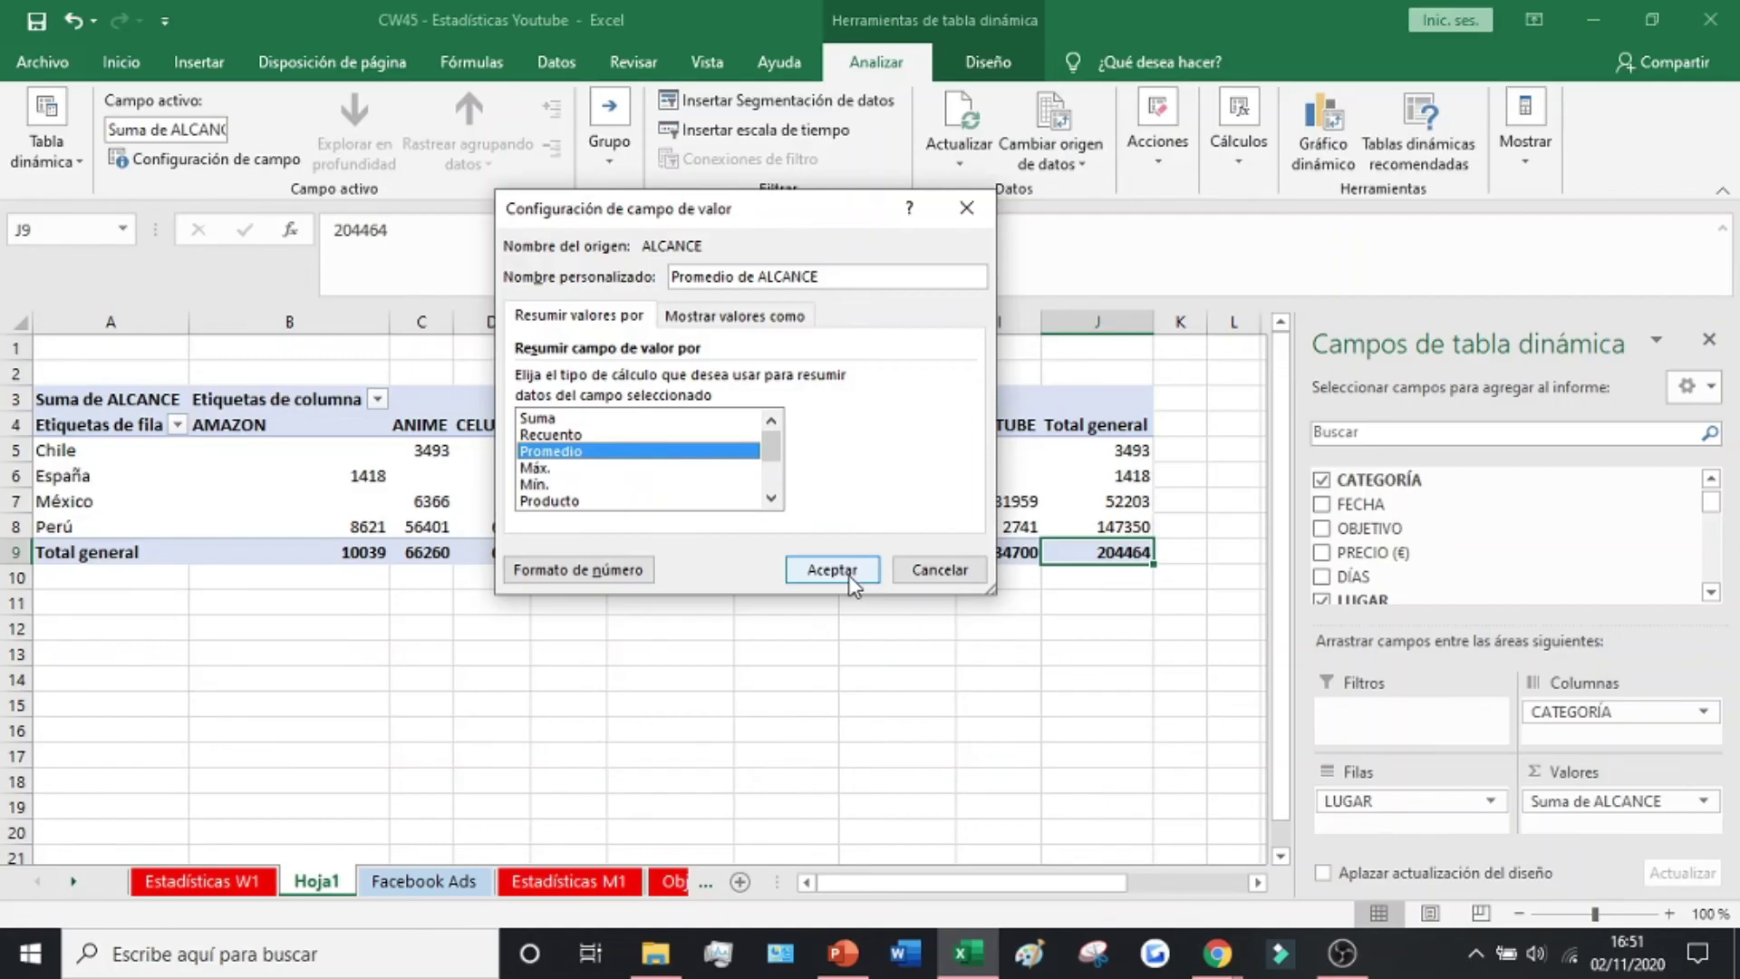
pyautogui.click(831, 570)
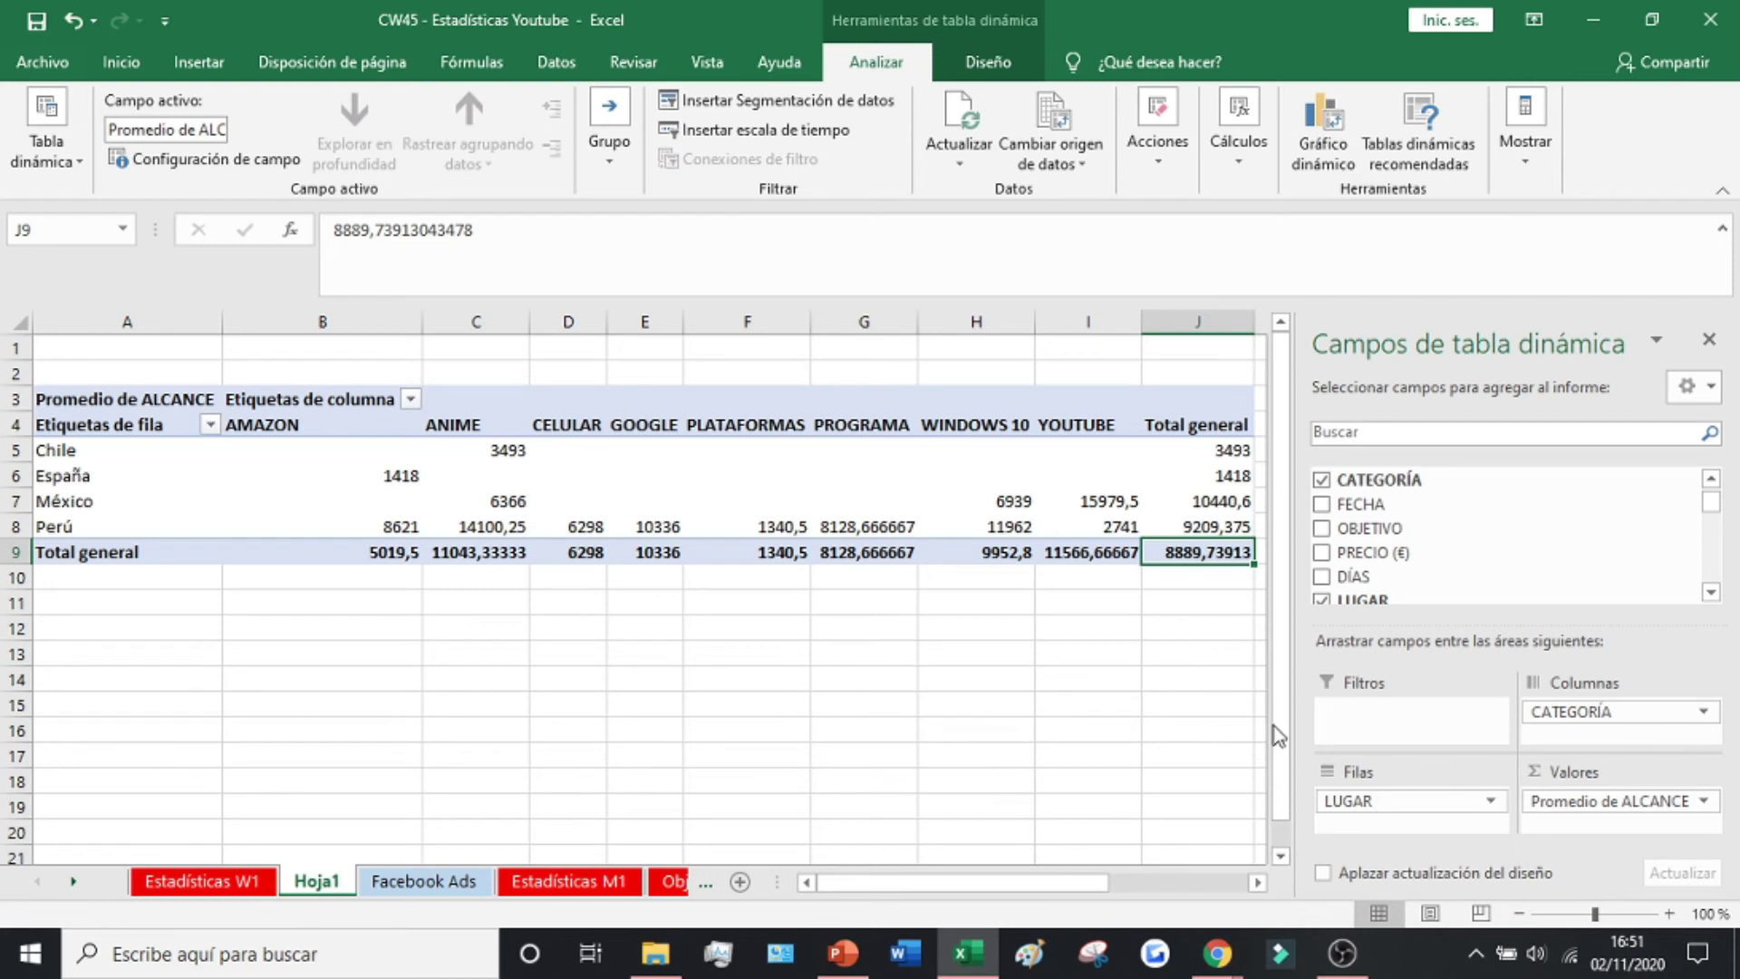
# Reopen the Promedio de ALCANCE value field settings and select Suma.
pyautogui.click(1703, 802)
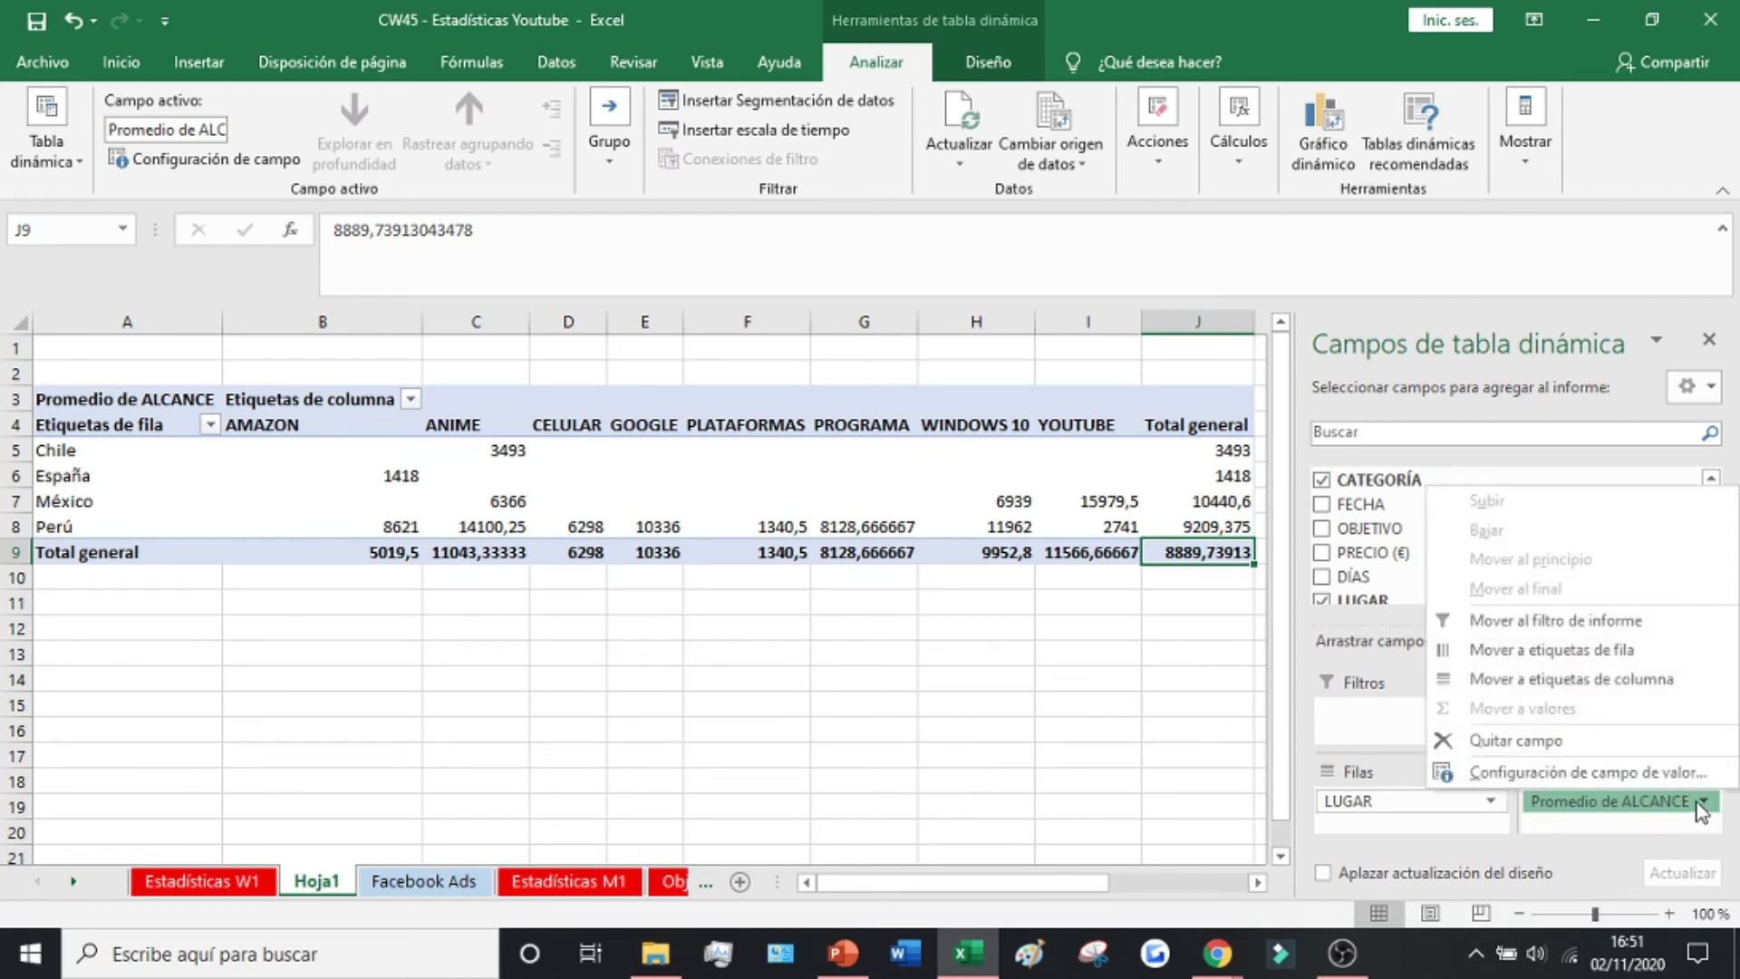
pyautogui.click(1571, 769)
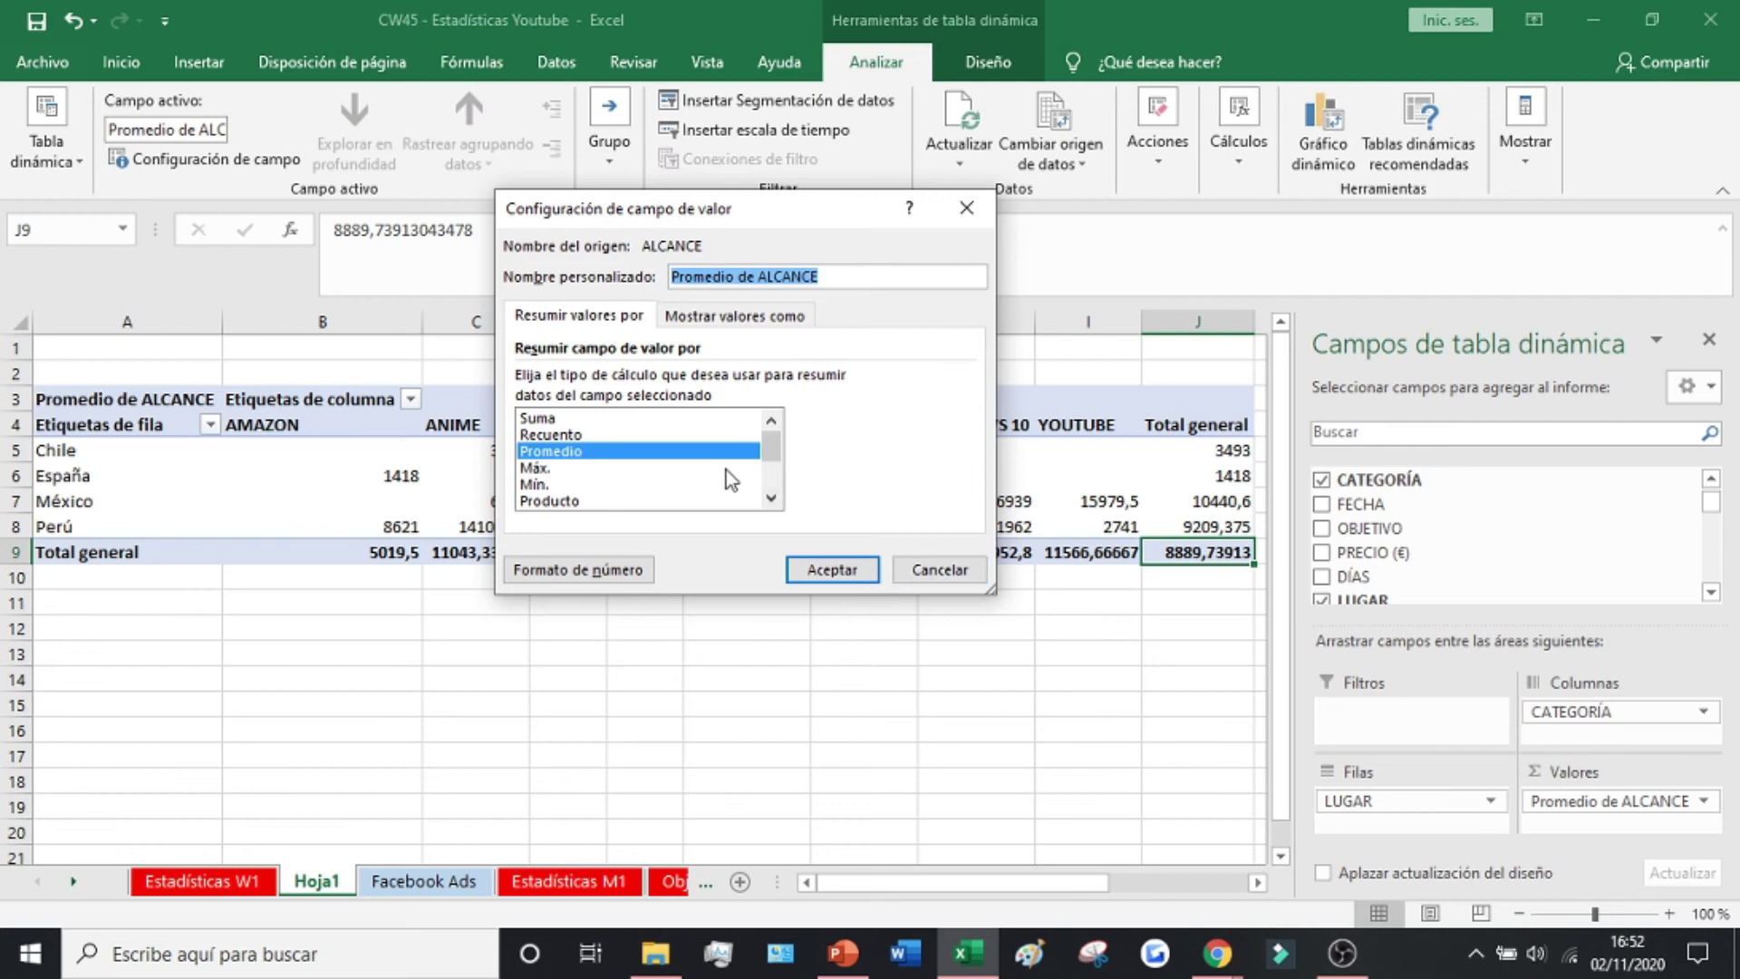
pyautogui.click(560, 420)
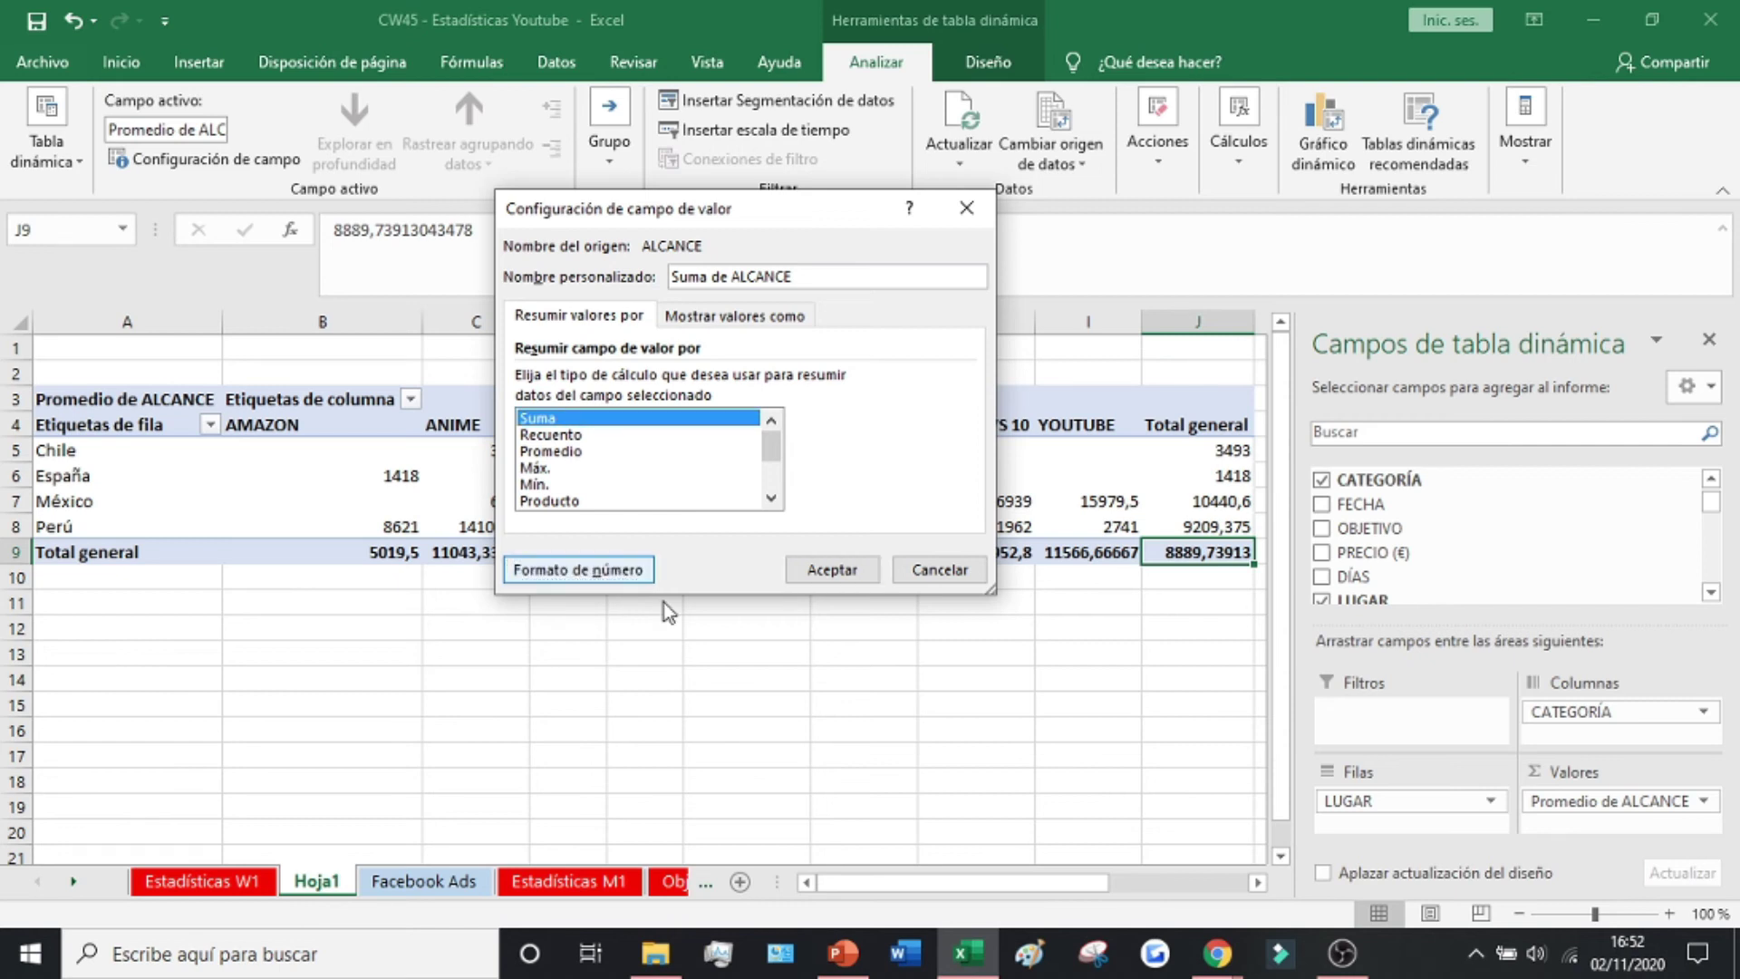
# Preview the Moneda and Contabilidad number formats for ALCANCE, then accept a Fecha format.
pyautogui.click(566, 569)
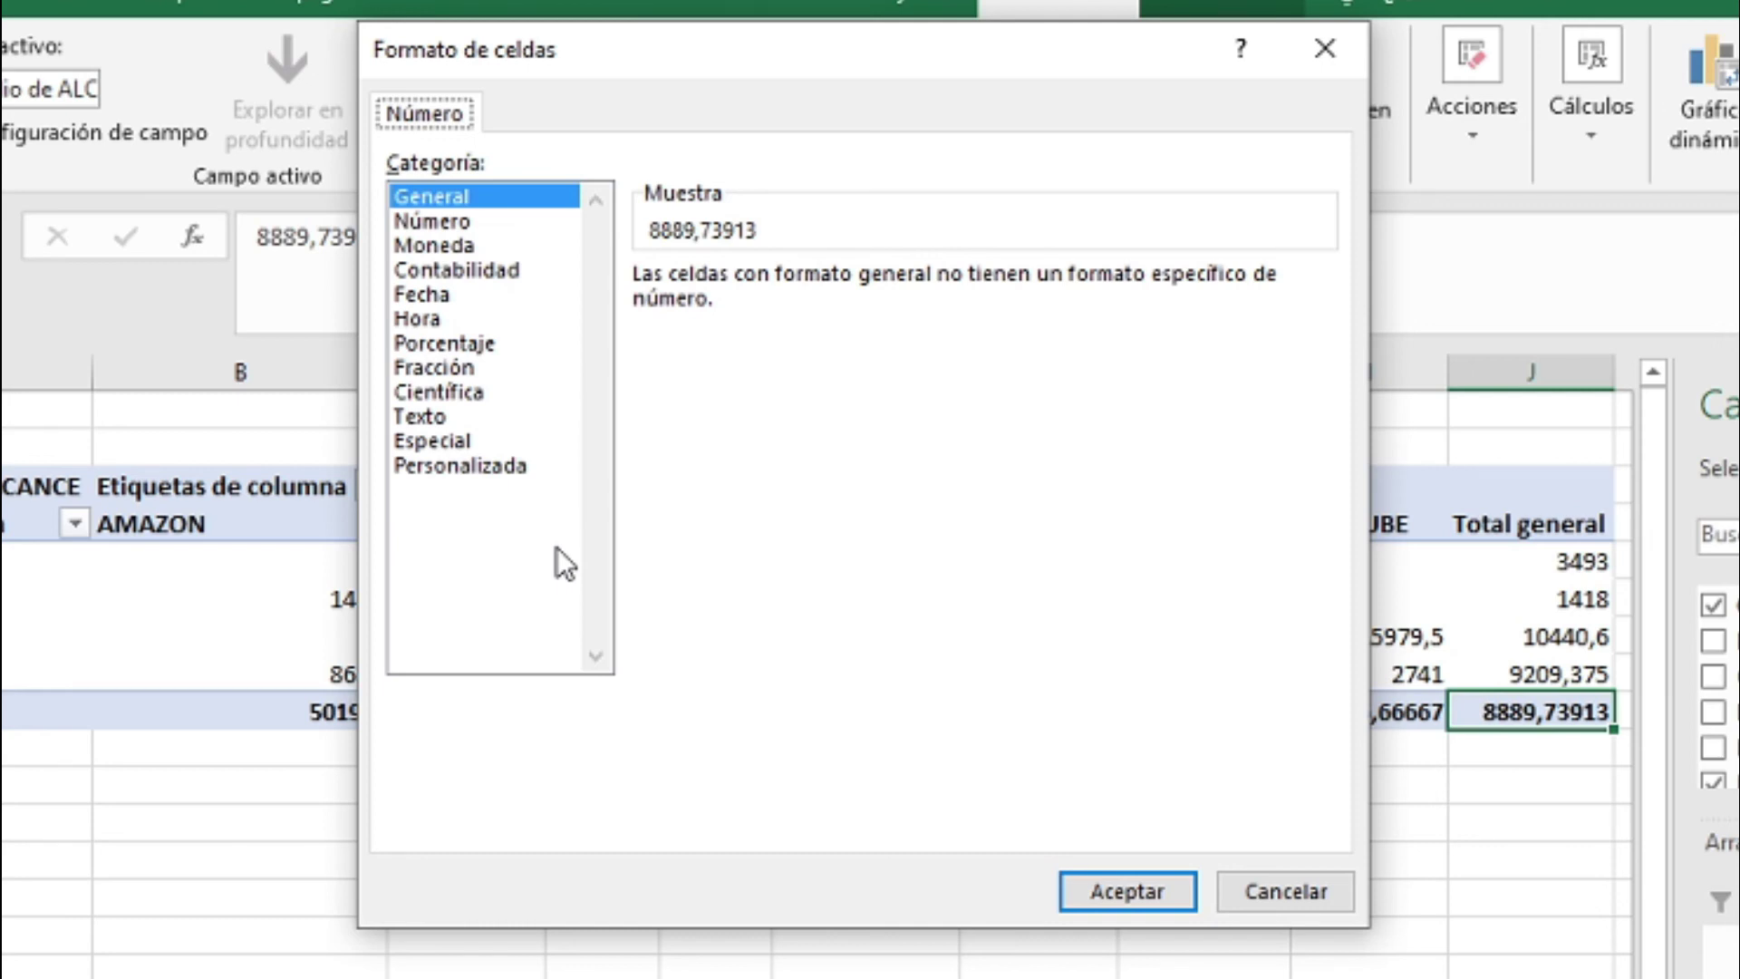
pyautogui.click(433, 240)
pyautogui.click(431, 271)
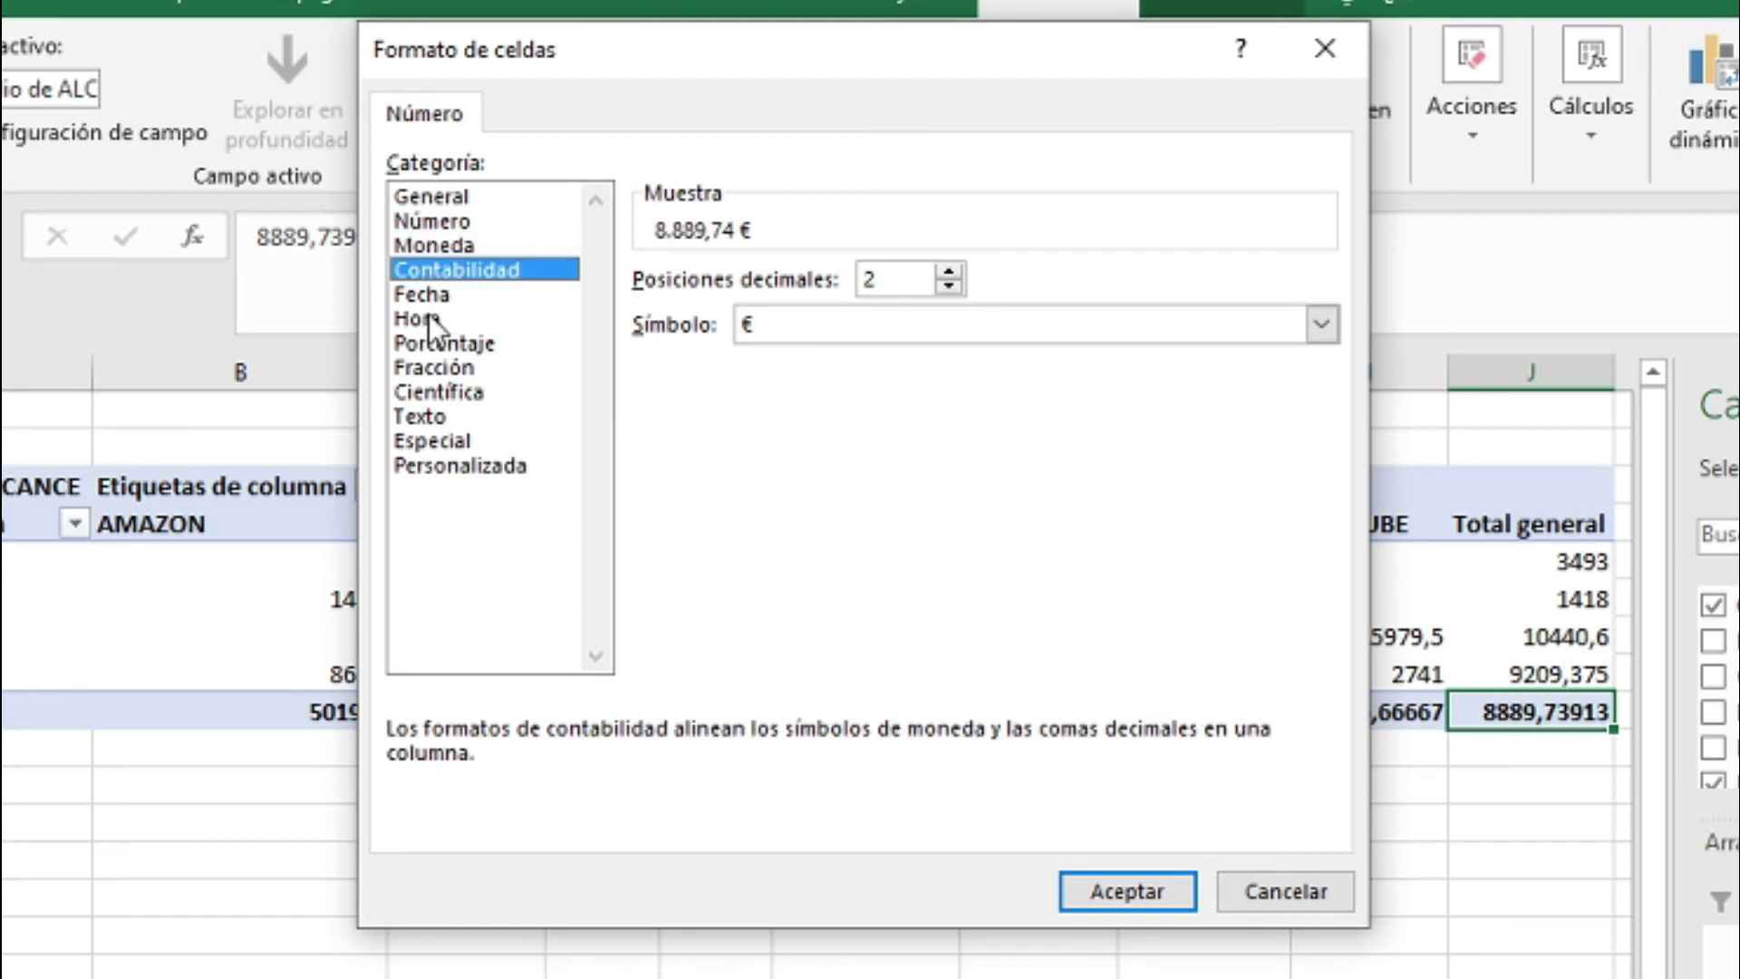
pyautogui.click(424, 294)
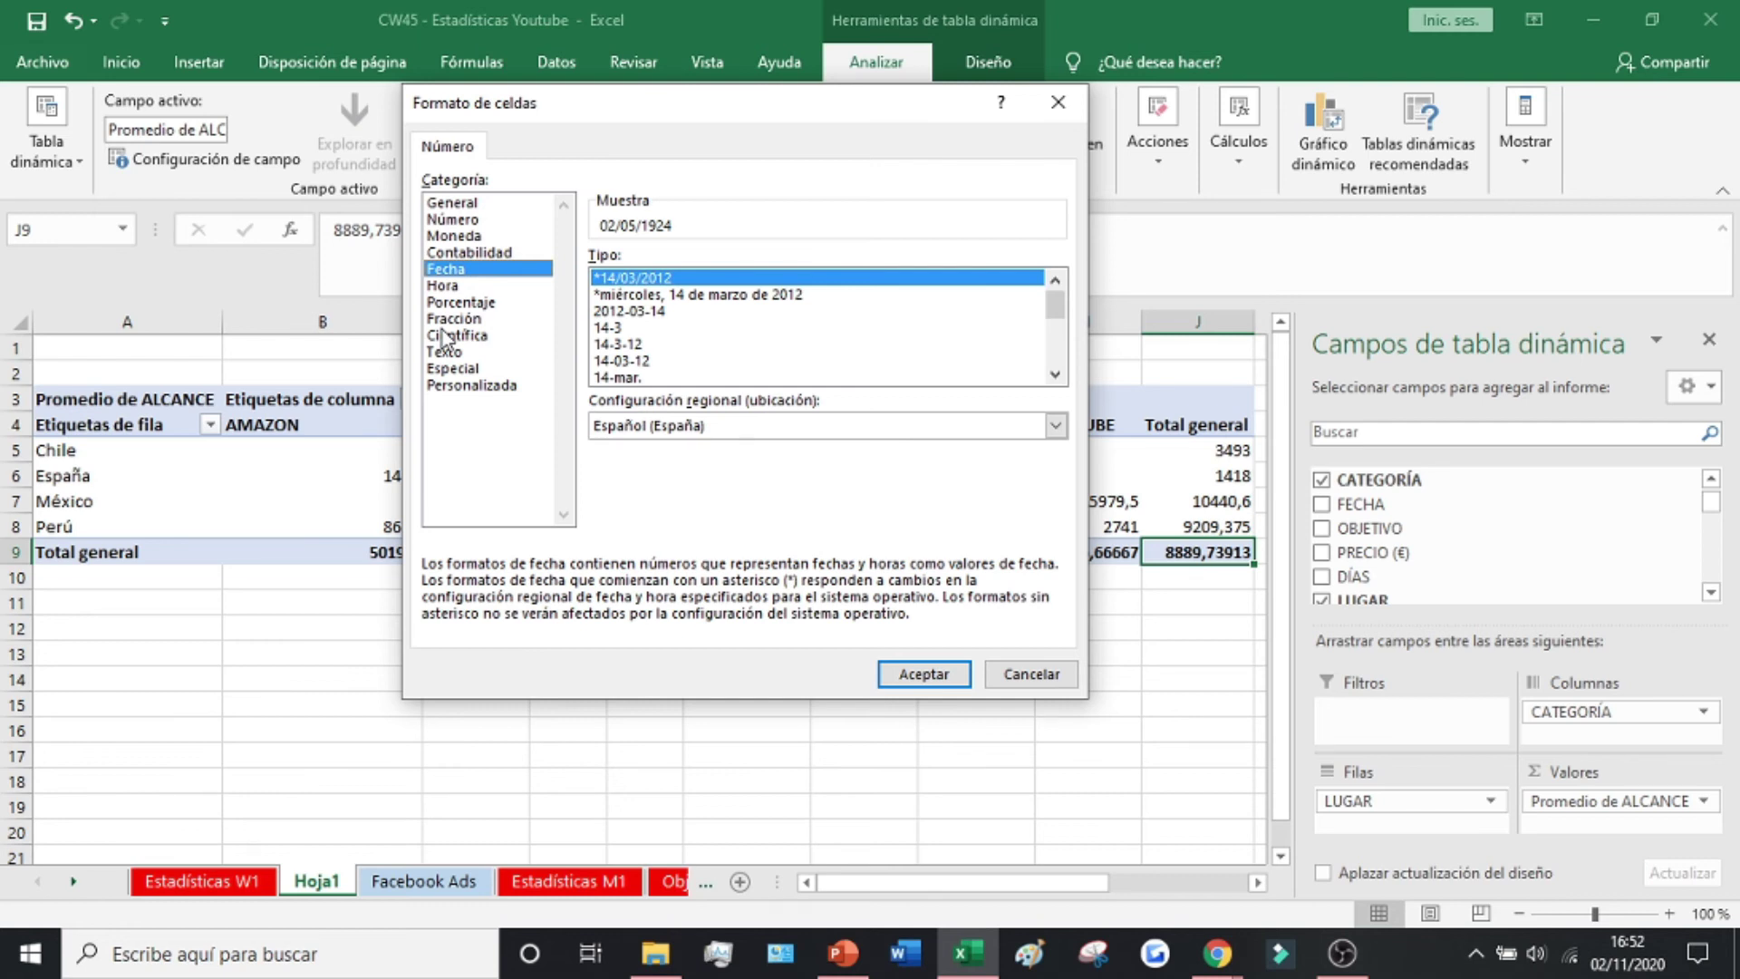
pyautogui.click(923, 674)
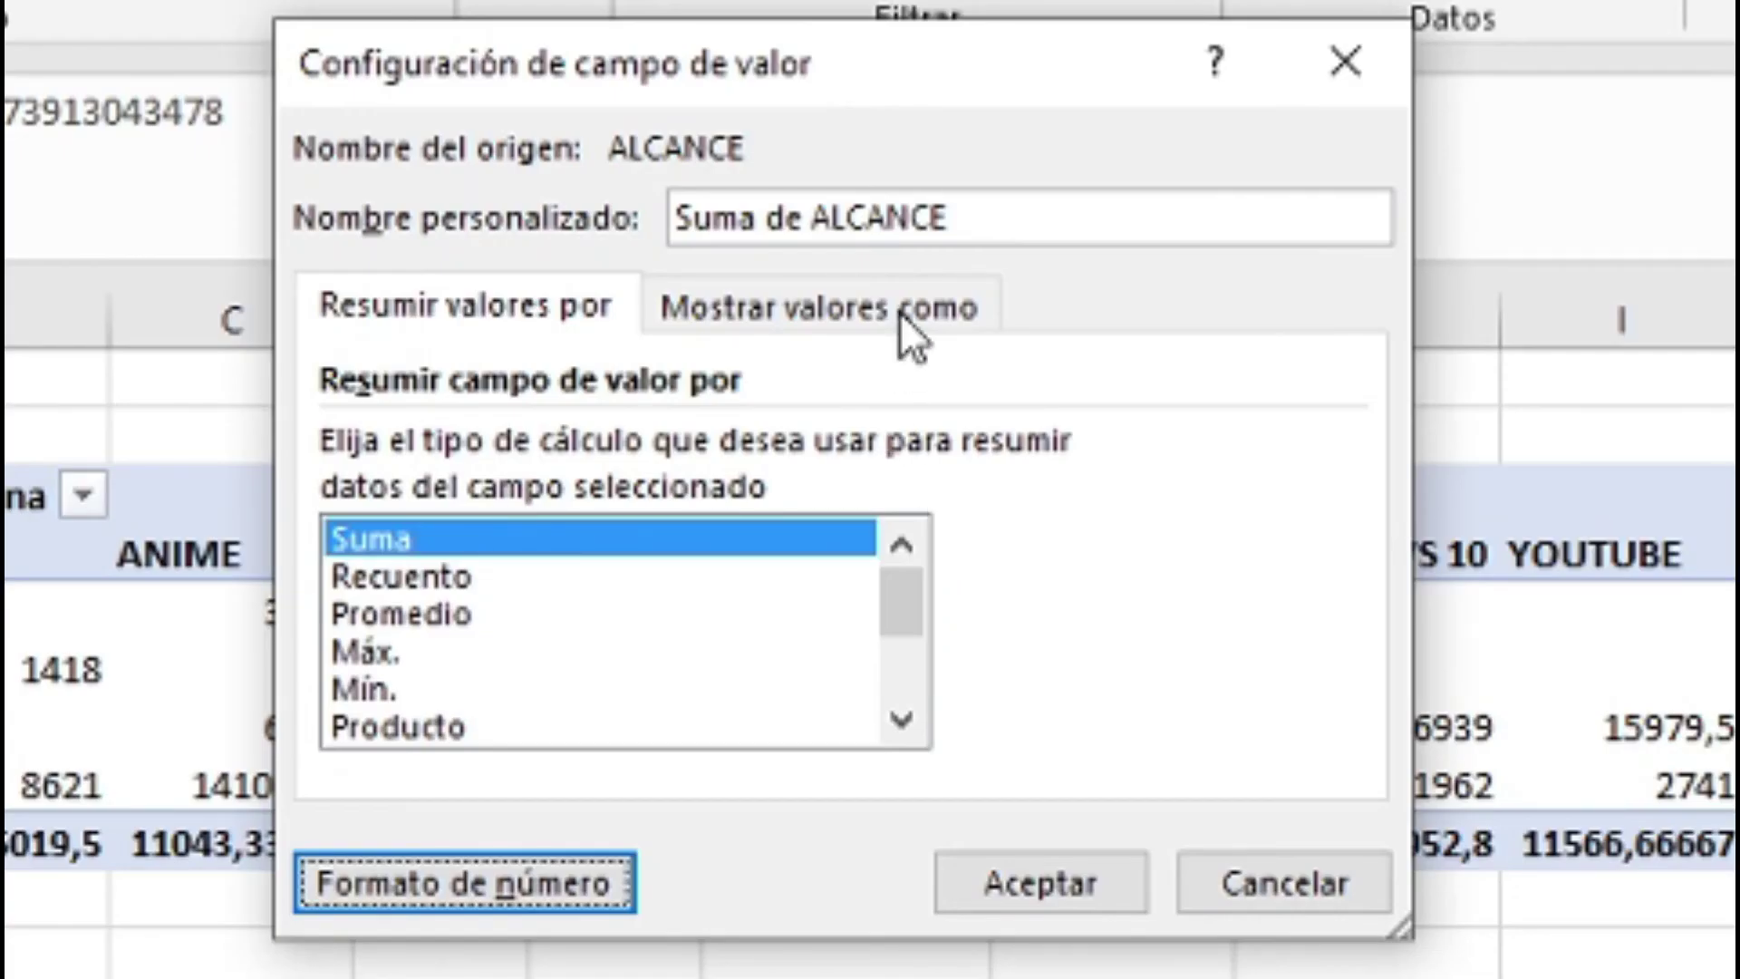
# In the ALCANCE value field settings, set 'Mostrar valores como' to '% del total general' and confirm.
pyautogui.click(901, 315)
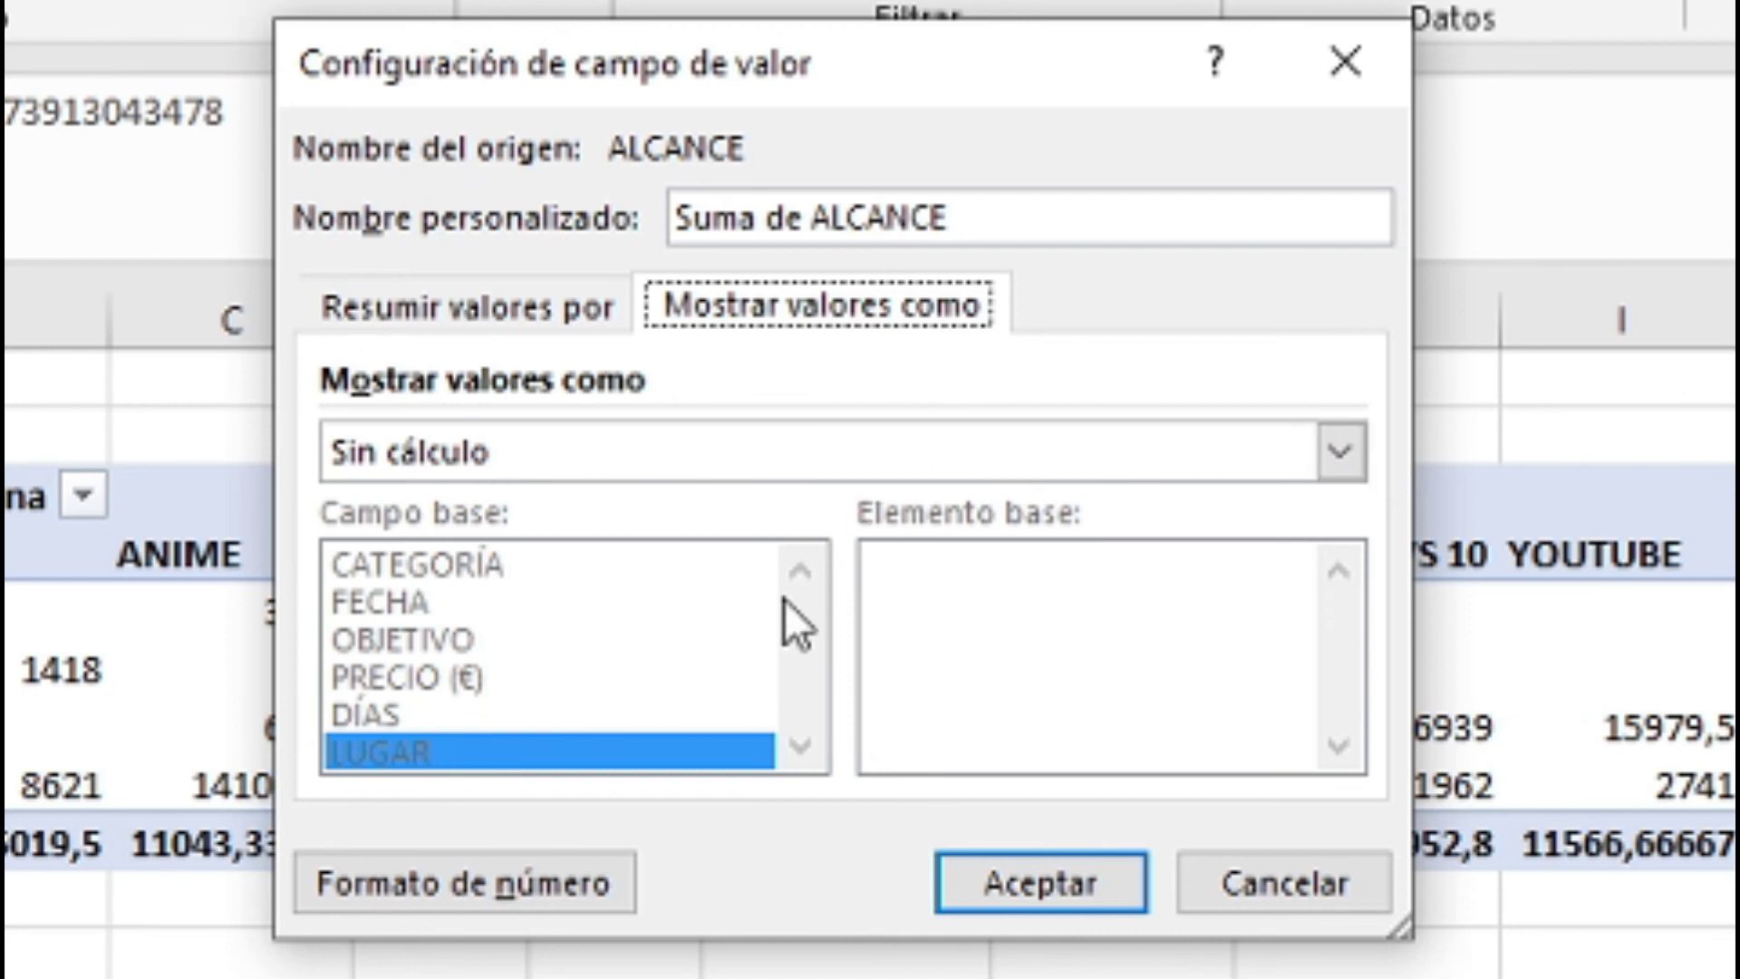
pyautogui.click(828, 450)
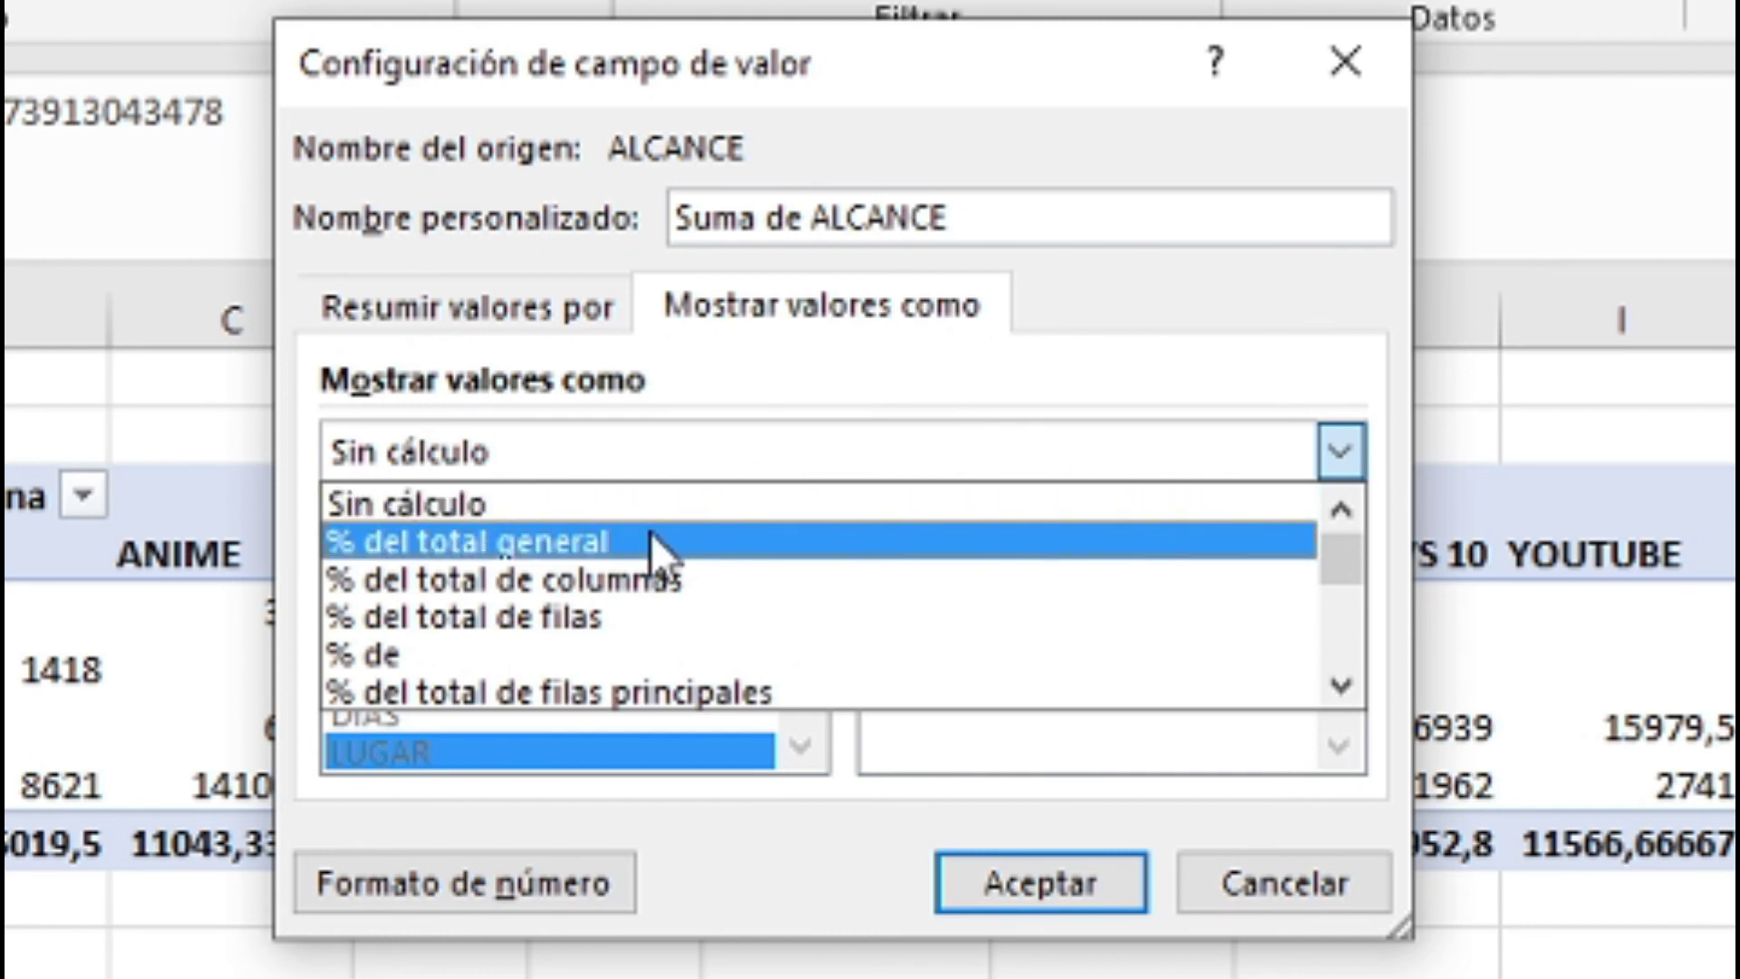
pyautogui.scroll(-3, 920, 687)
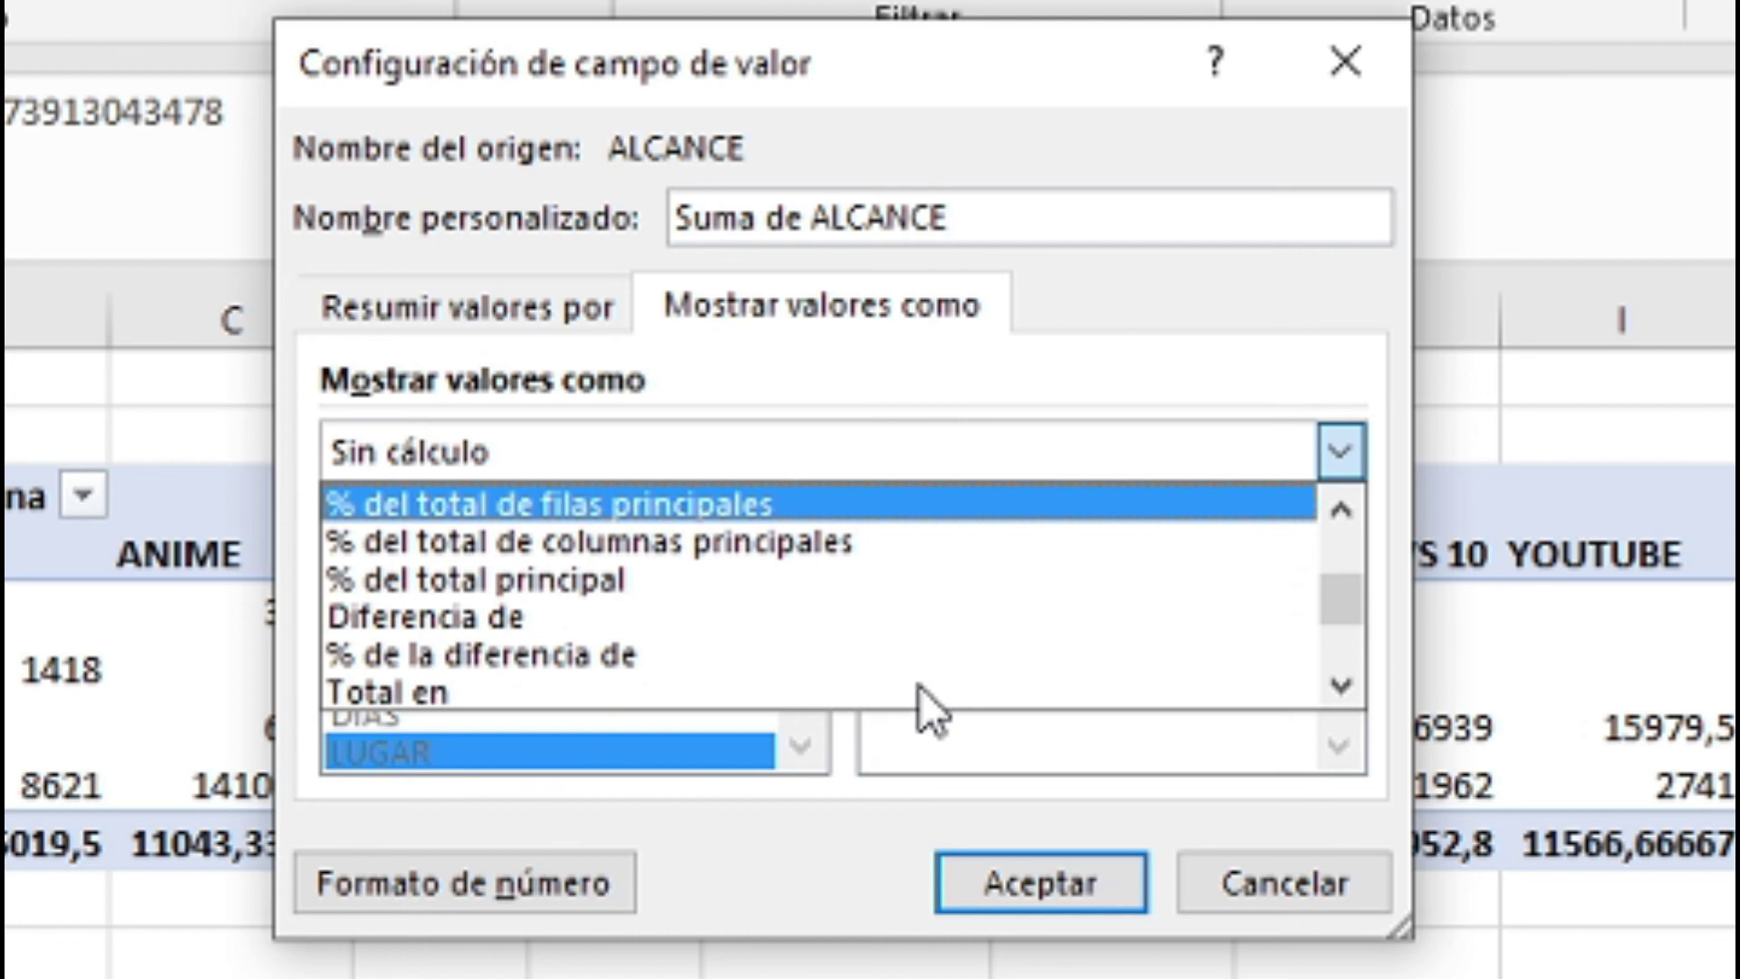
pyautogui.scroll(-1, 761, 639)
pyautogui.scroll(-1, 761, 639)
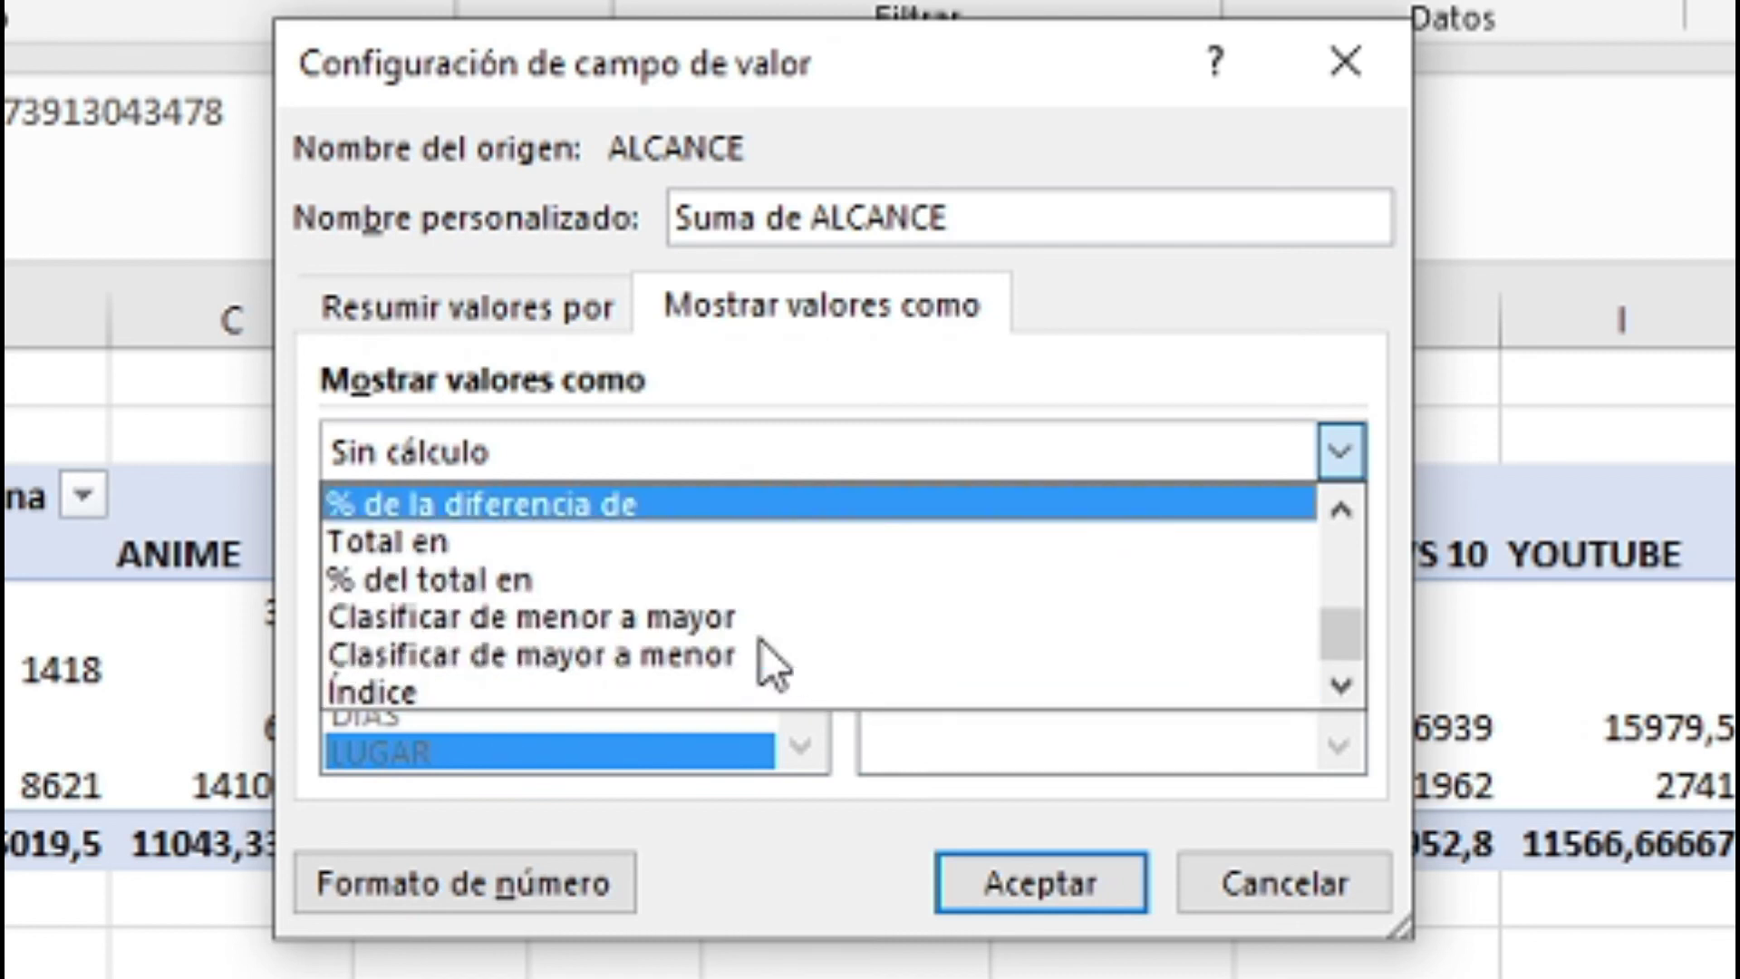
pyautogui.scroll(1, 761, 640)
pyautogui.scroll(1, 761, 640)
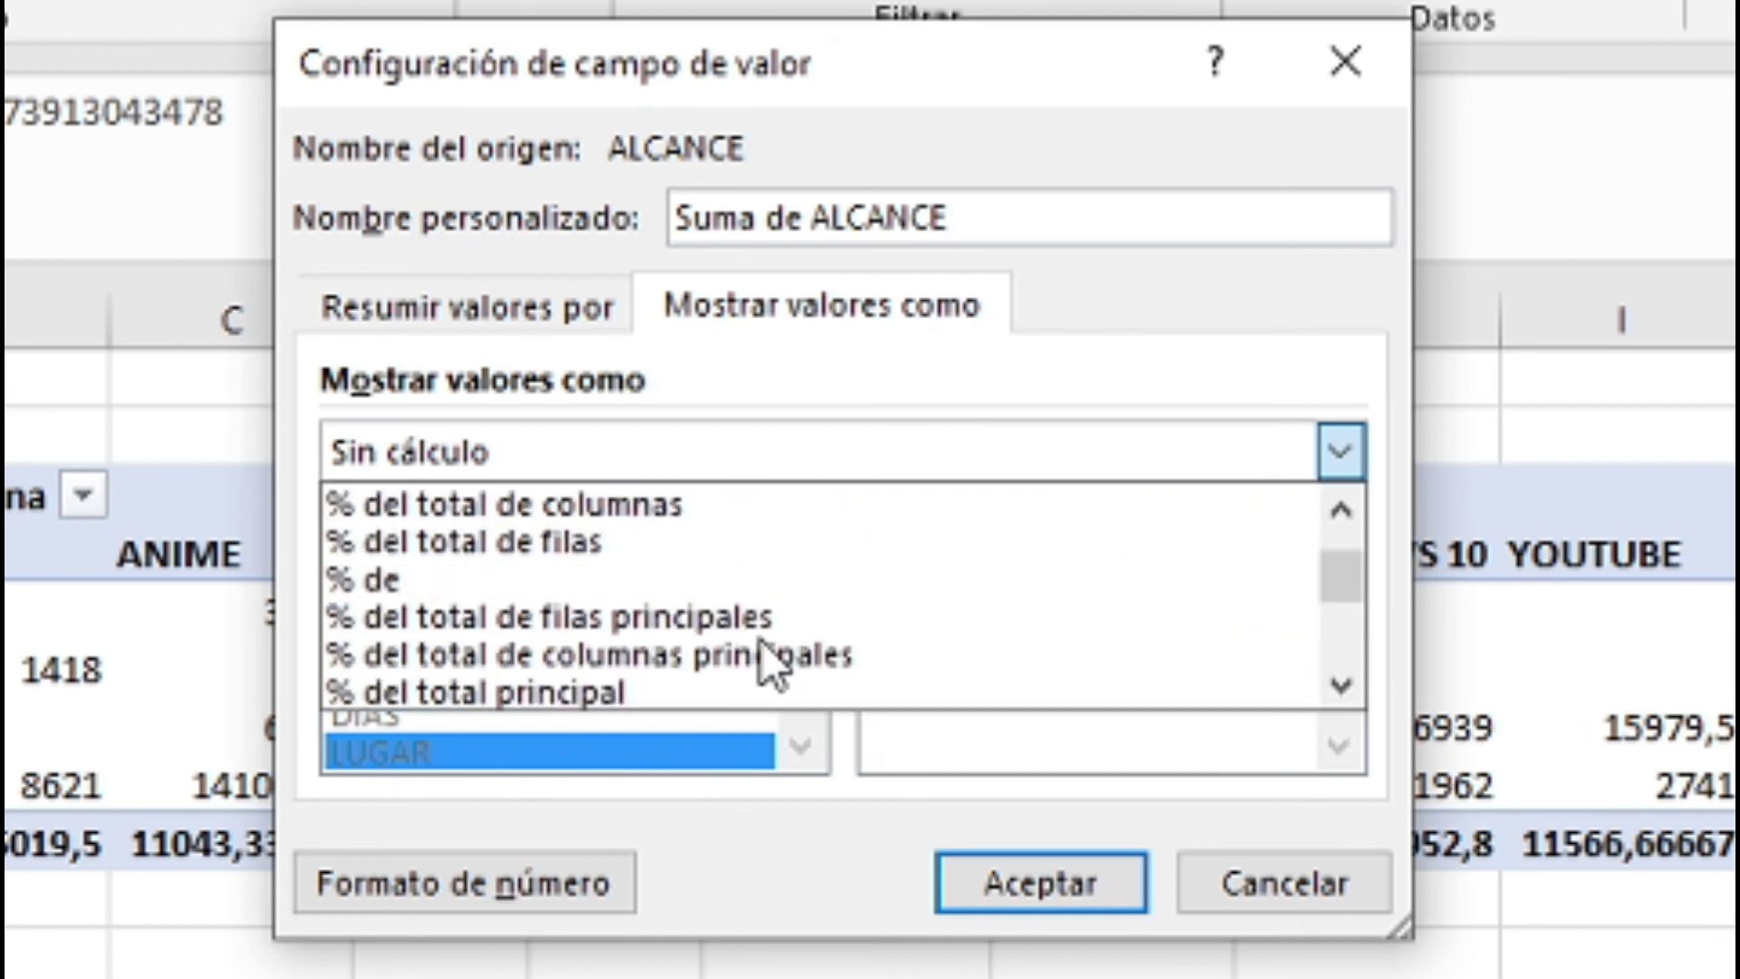
pyautogui.scroll(1, 761, 639)
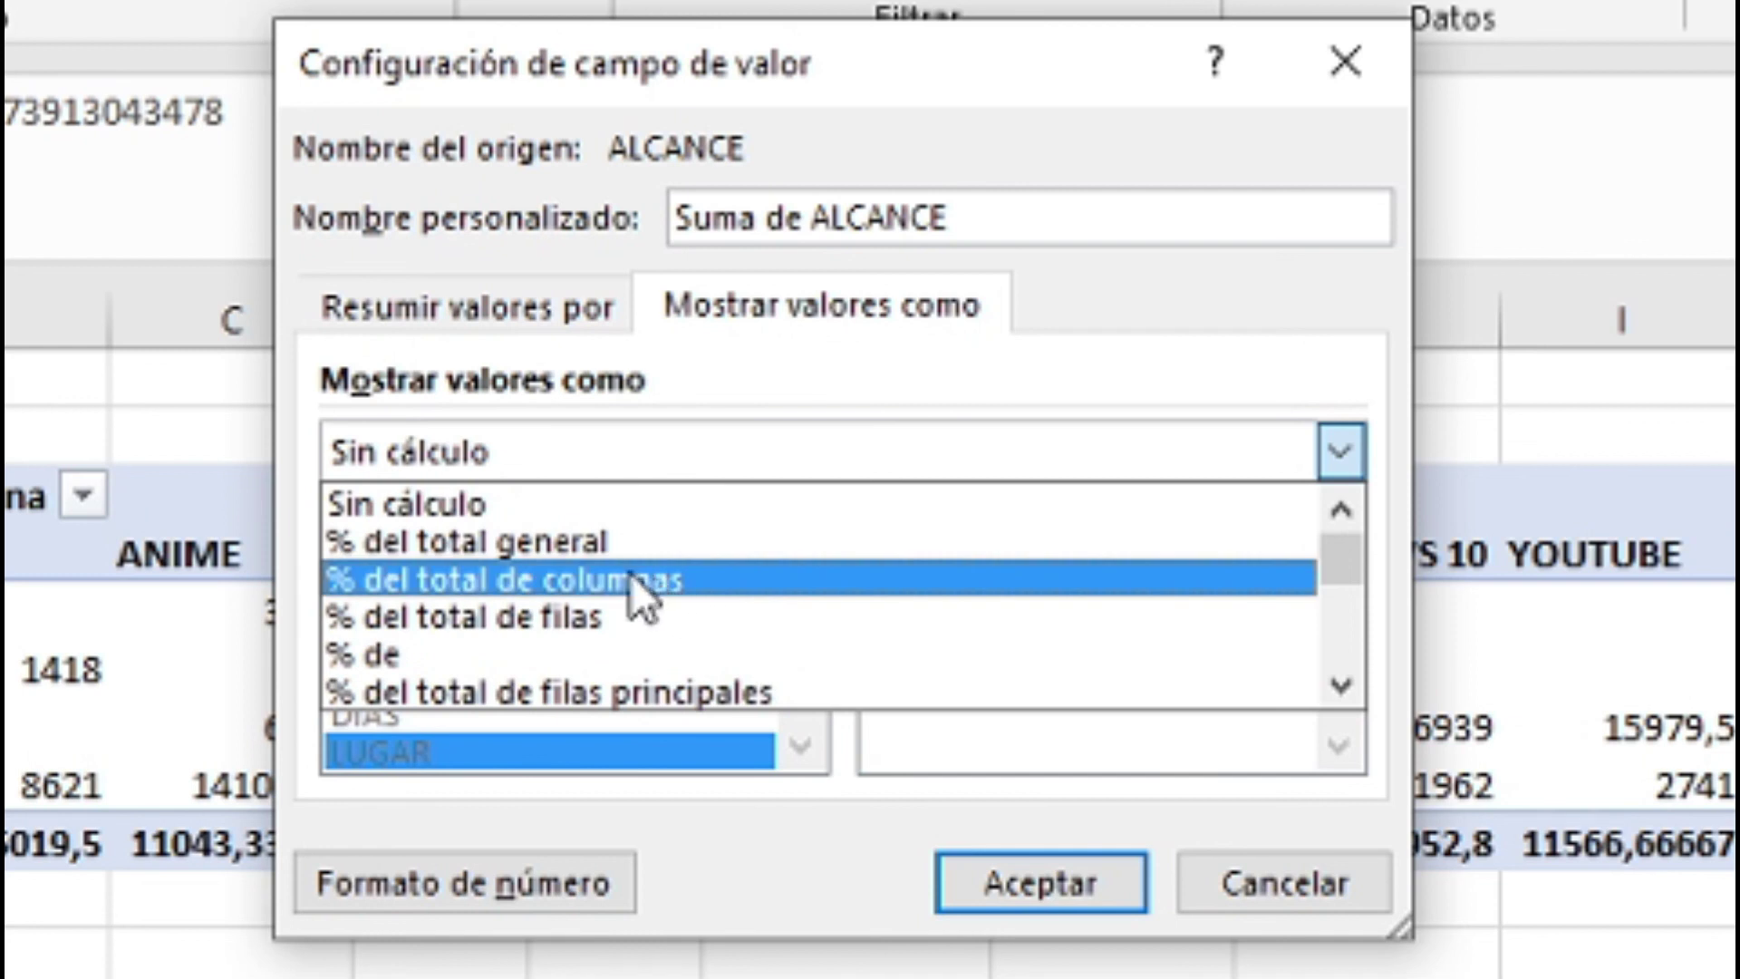
pyautogui.click(562, 549)
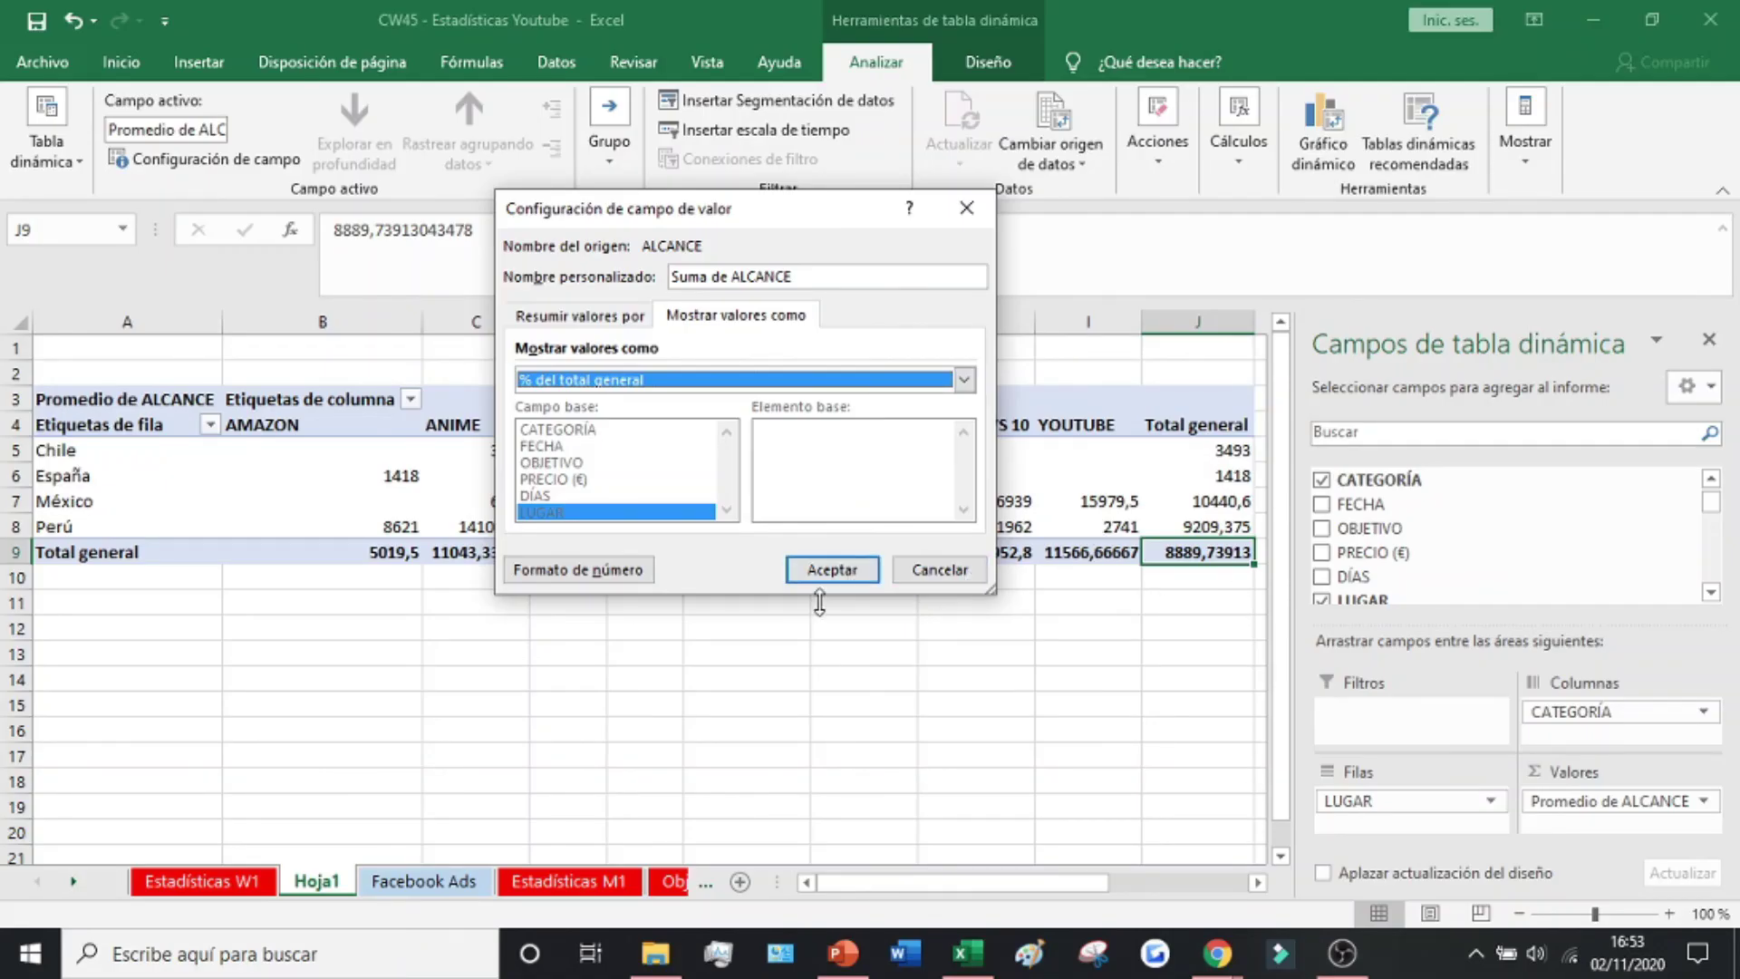
pyautogui.click(828, 571)
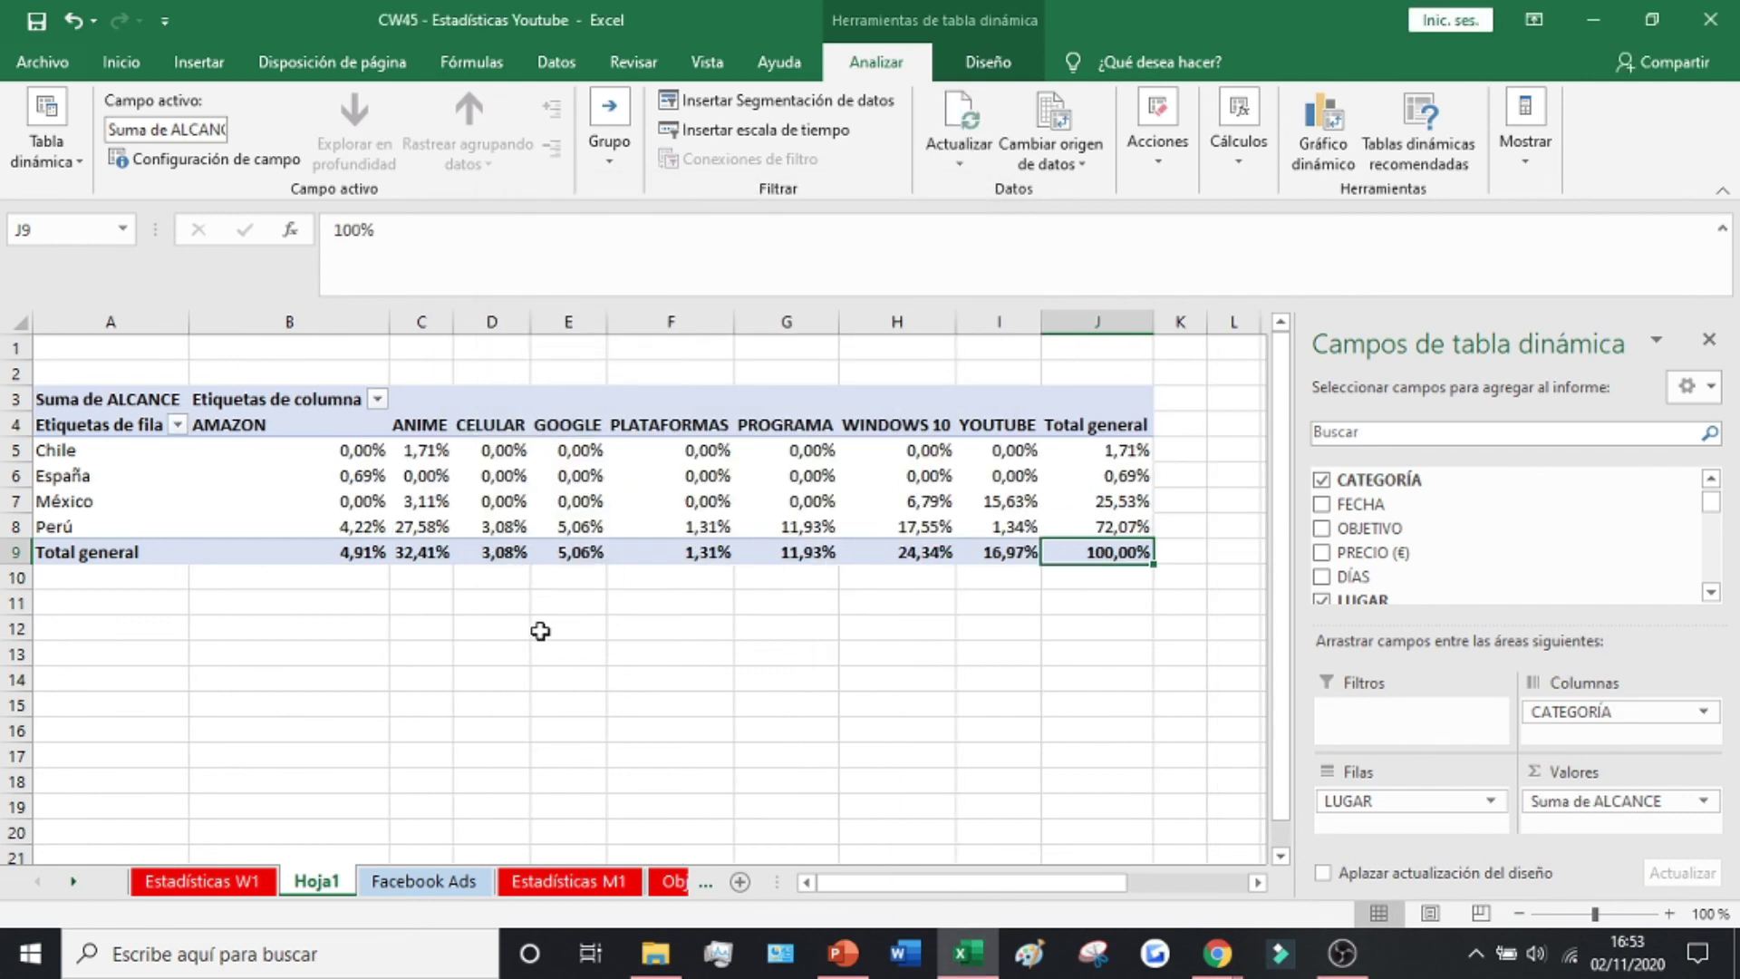